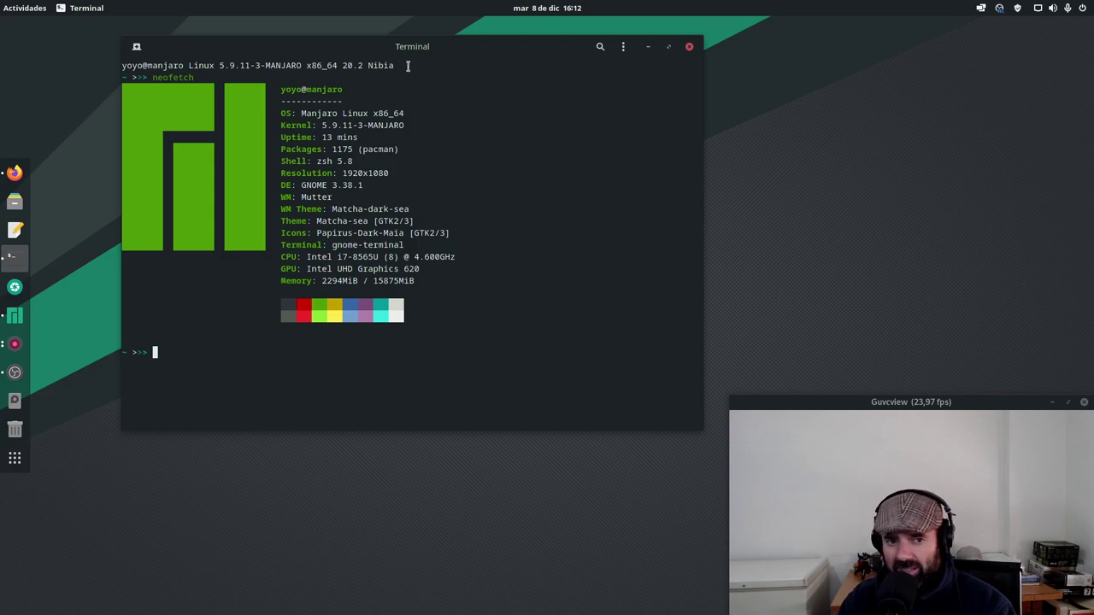
Step: Minimize the terminal window, and check the calendar and notifications before returning to the empty desktop
{"action": "left_click_drag", "start_coordinate": [436, 50], "coordinate": [446, 50]}
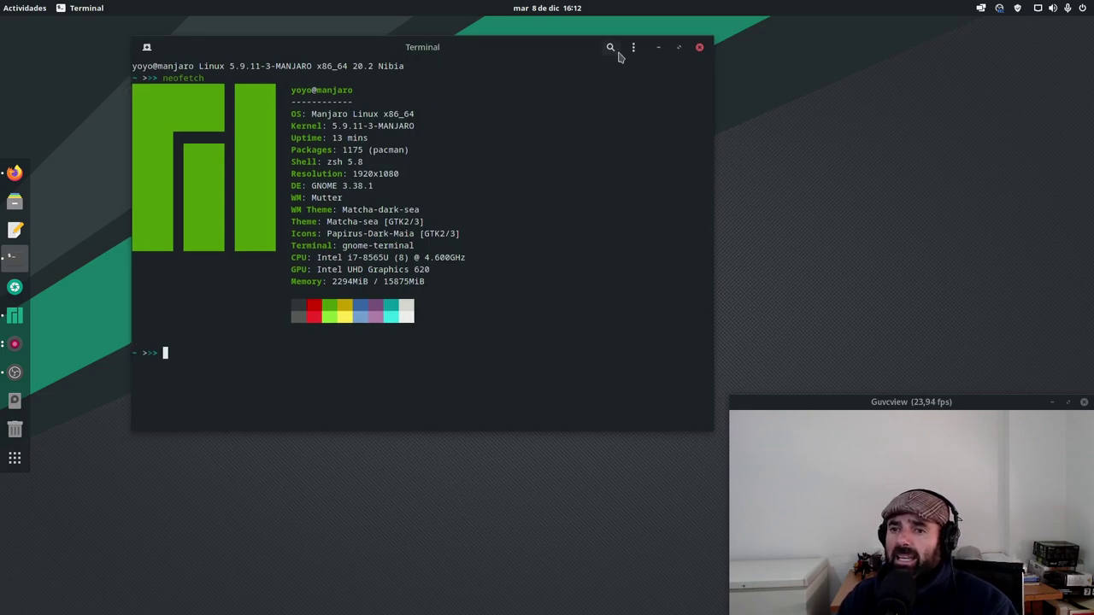
{"action": "left_click", "coordinate": [658, 49]}
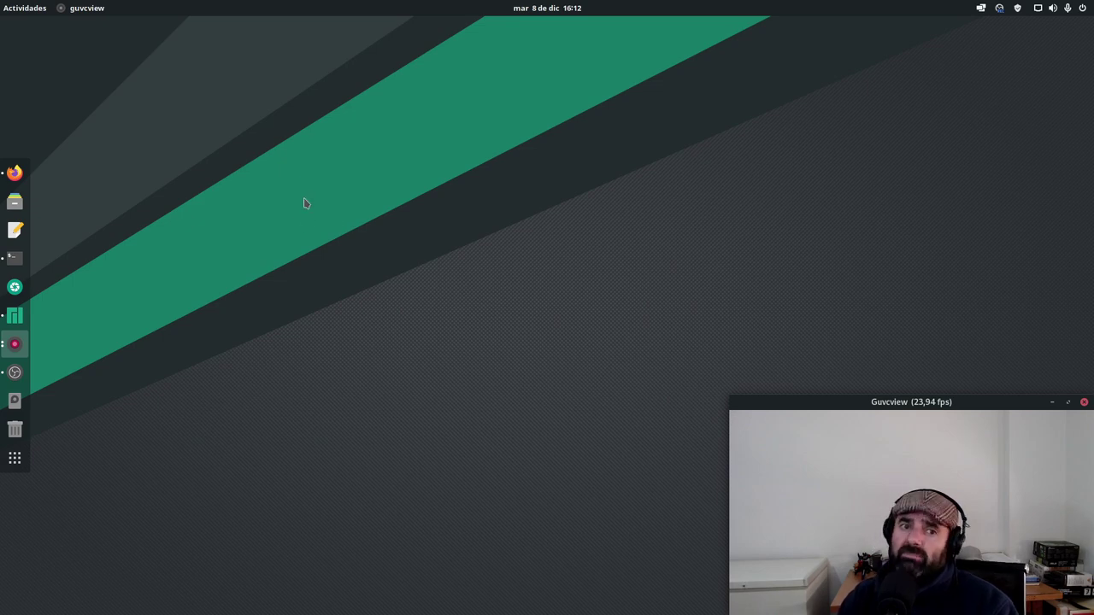
{"action": "left_click", "coordinate": [548, 10]}
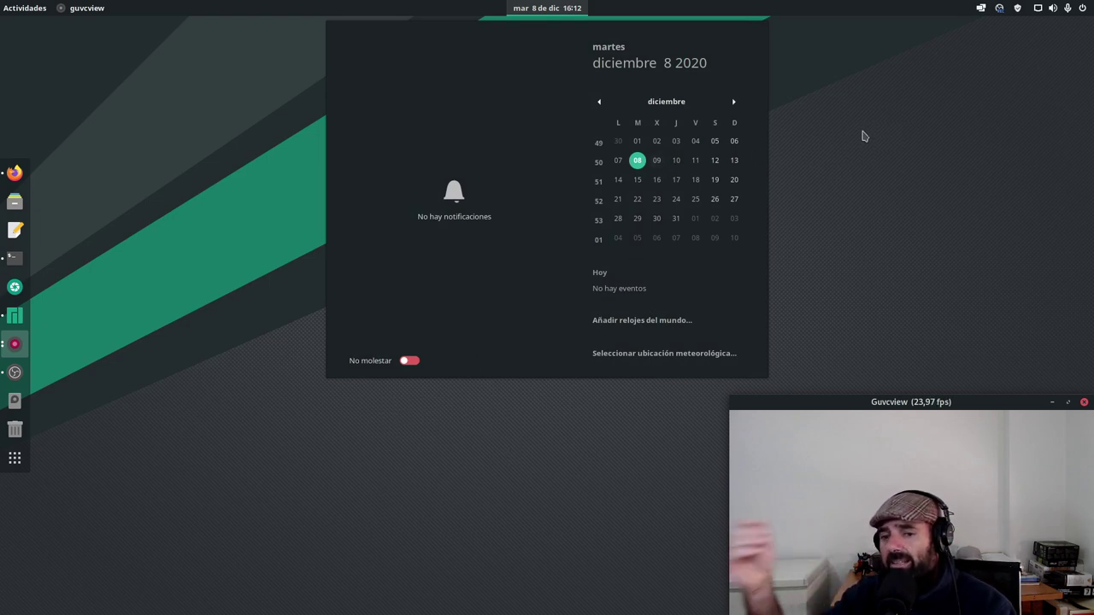
{"action": "left_click", "coordinate": [227, 112]}
Step: Show the activities overview of all open windows, and return to the desktop
{"action": "key", "text": "super"}
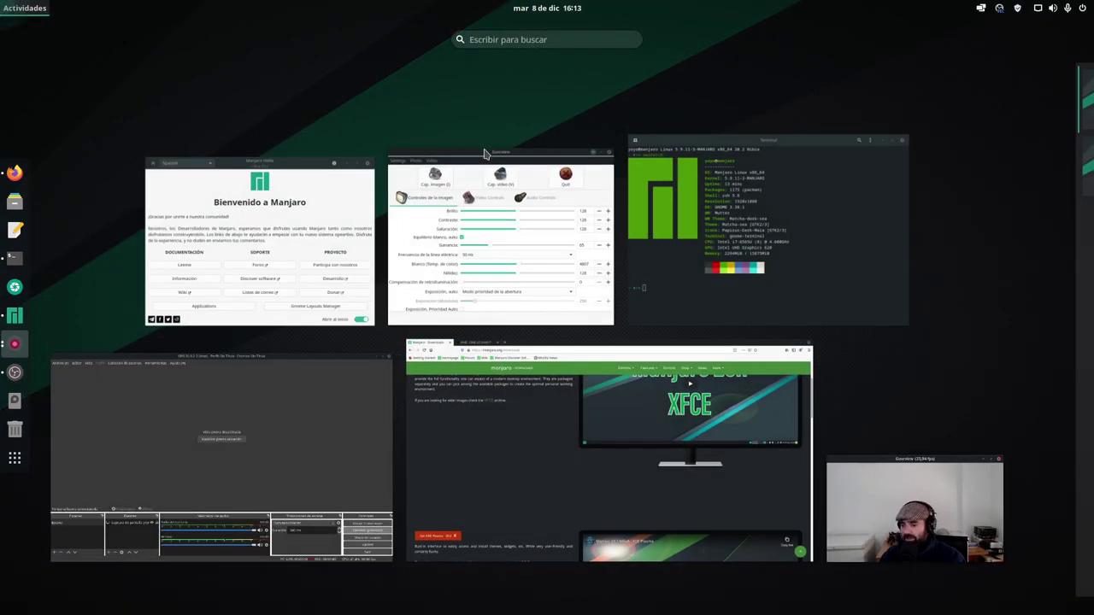
{"action": "key", "text": "super"}
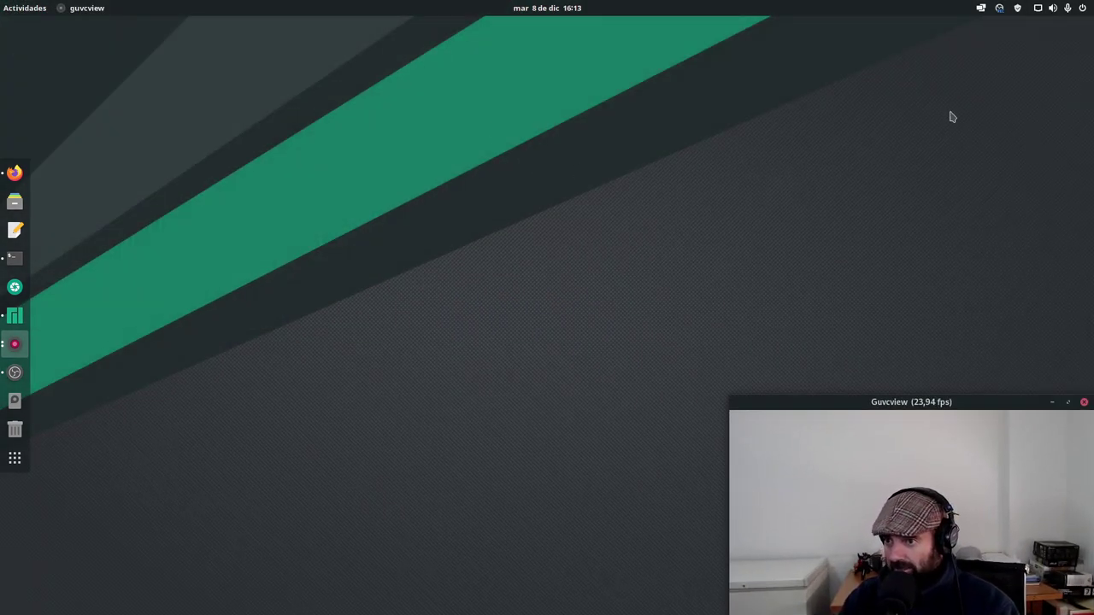
{"action": "mouse_move", "coordinate": [3, 3]}
{"action": "left_click", "coordinate": [614, 135]}
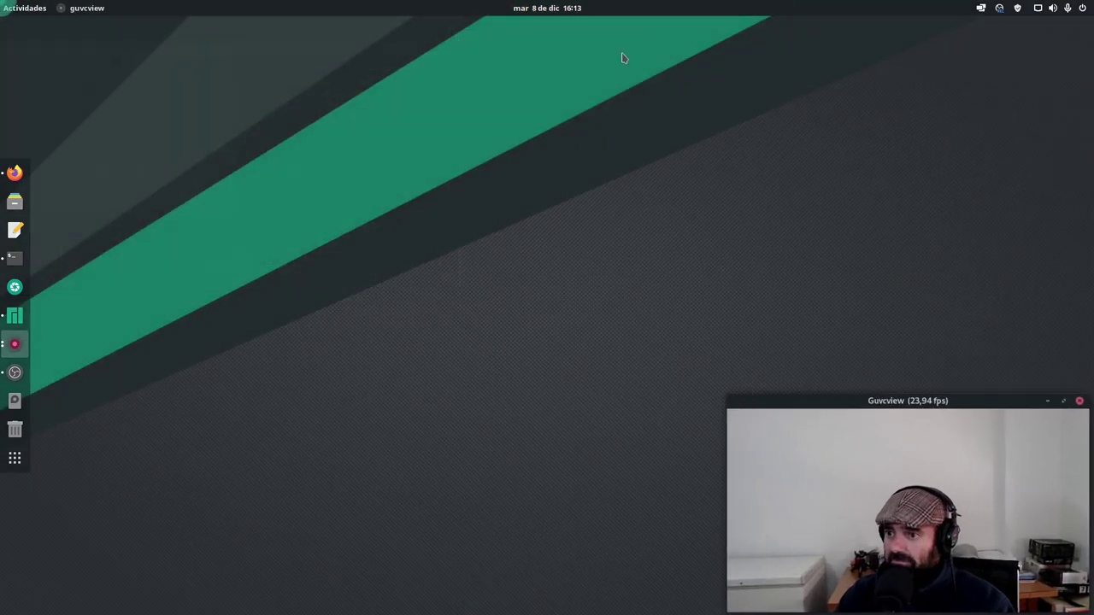
Step: View the system status controls with the Apagar / cerrar sesión options expanded, and close them
{"action": "left_click", "coordinate": [1067, 9]}
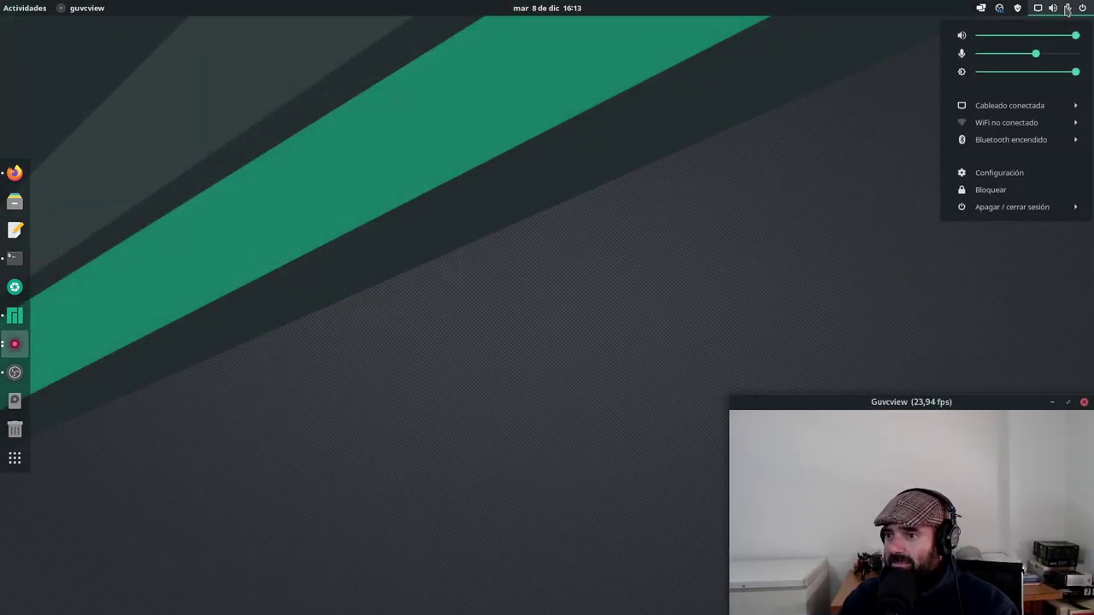
{"action": "left_click", "coordinate": [1036, 214]}
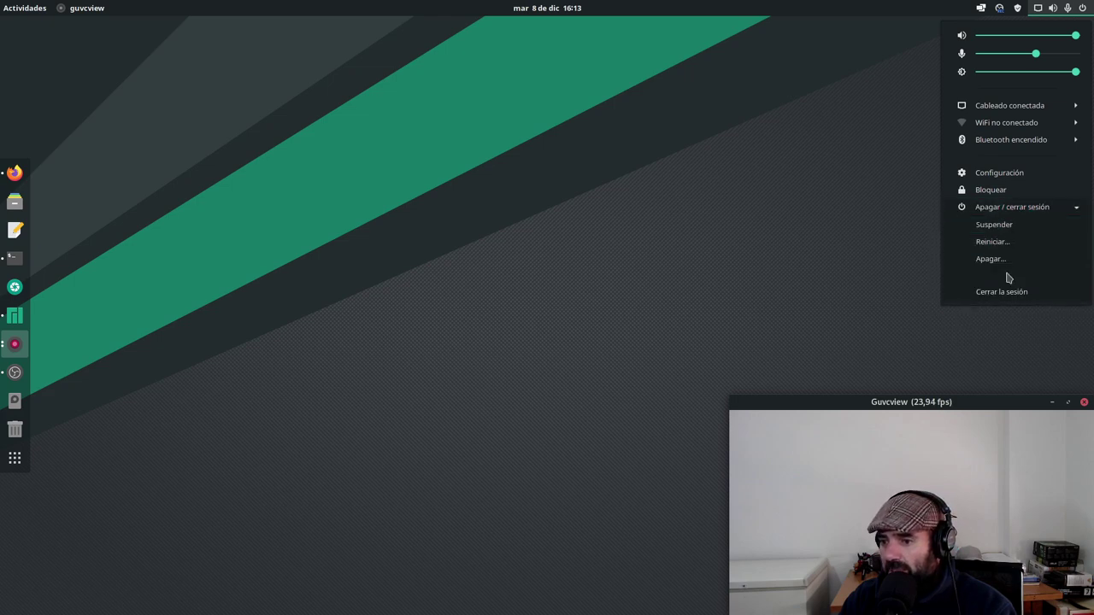
{"action": "left_click", "coordinate": [744, 293]}
Step: View the options available for the desktop background, and dismiss them
{"action": "right_click", "coordinate": [422, 134]}
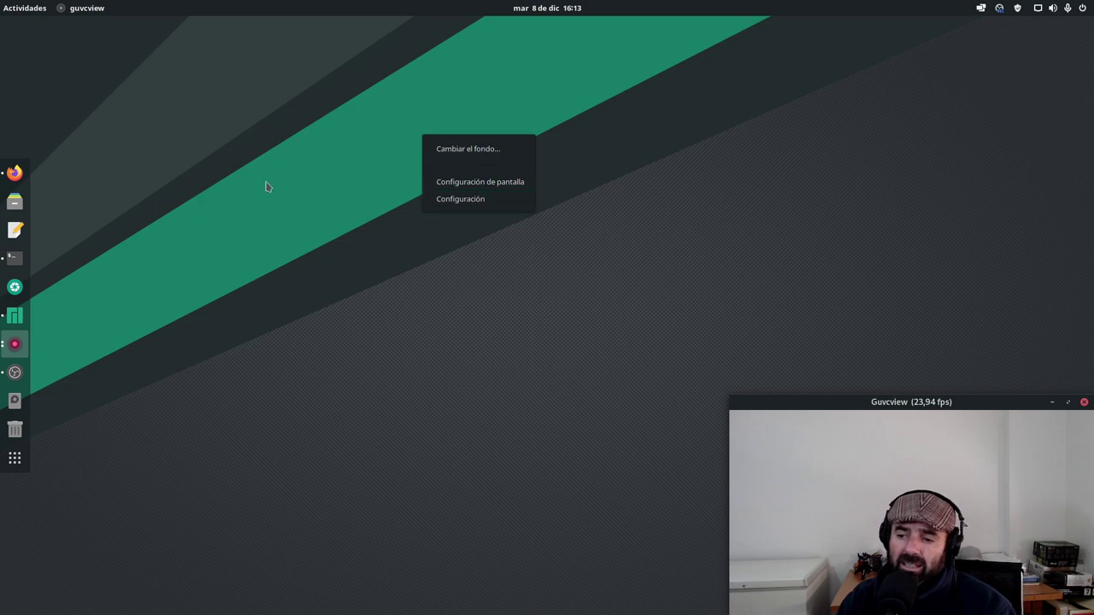
{"action": "left_click", "coordinate": [317, 160]}
{"action": "right_click", "coordinate": [416, 90]}
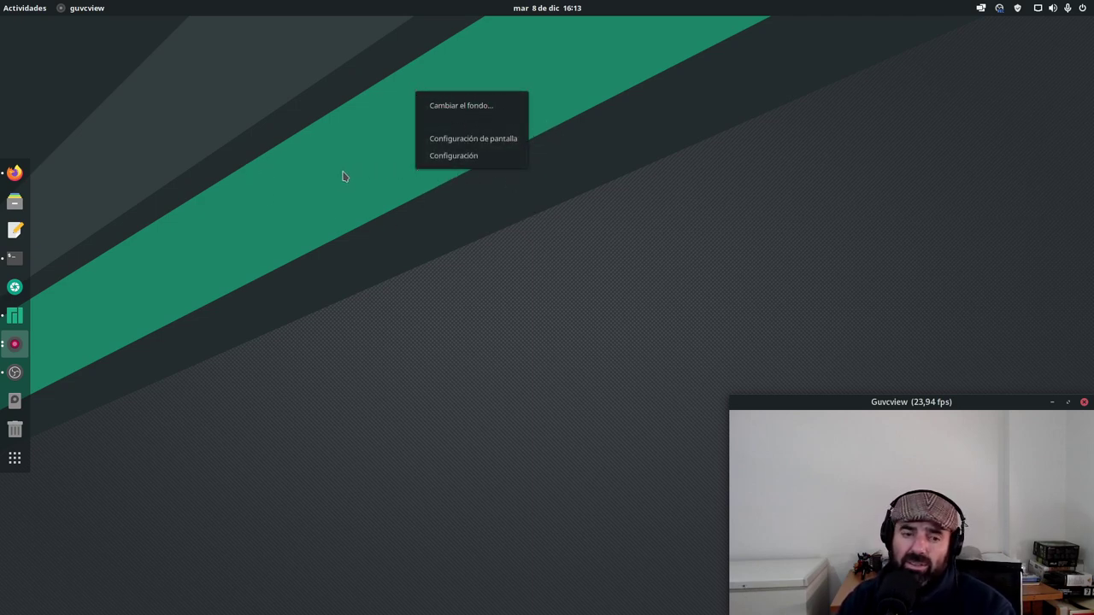
{"action": "left_click", "coordinate": [314, 161]}
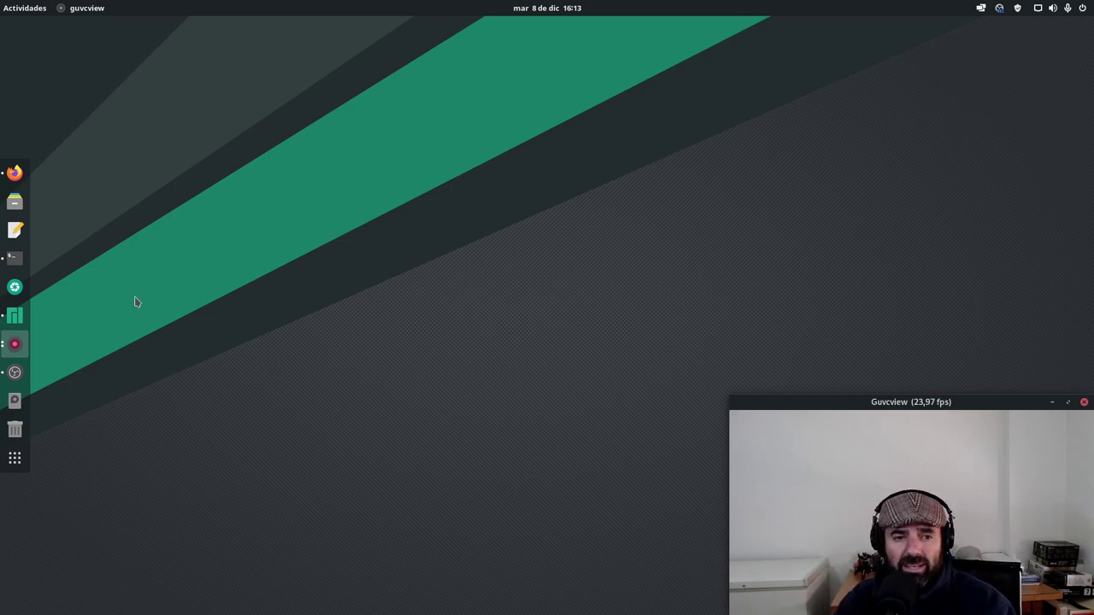
Step: Browse the installed applications and page through the contents of the System Tools folder
{"action": "left_click", "coordinate": [15, 460]}
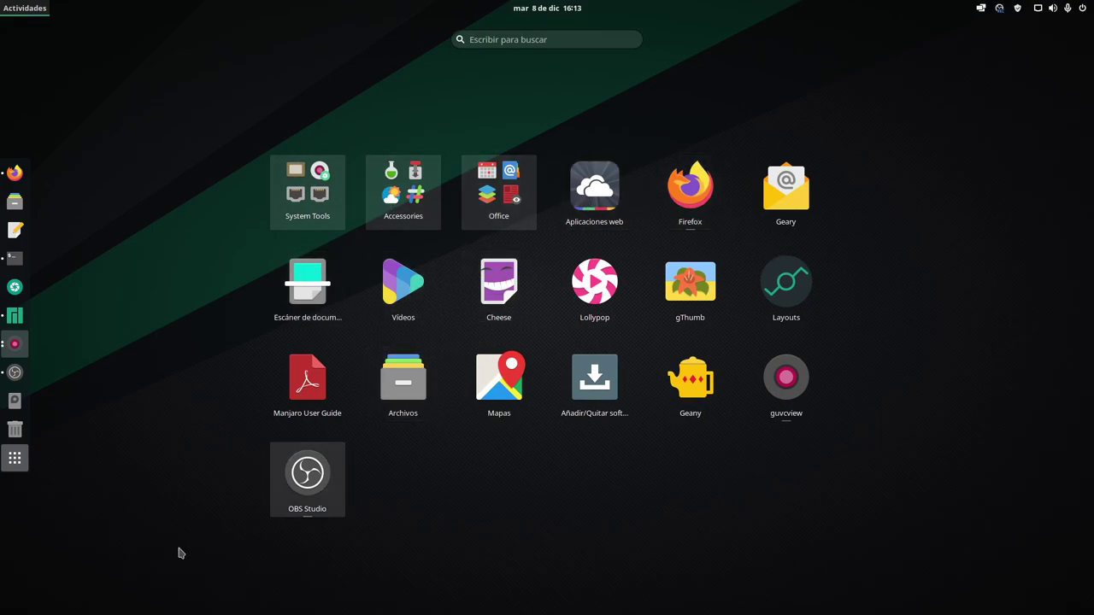
{"action": "left_click", "coordinate": [314, 215]}
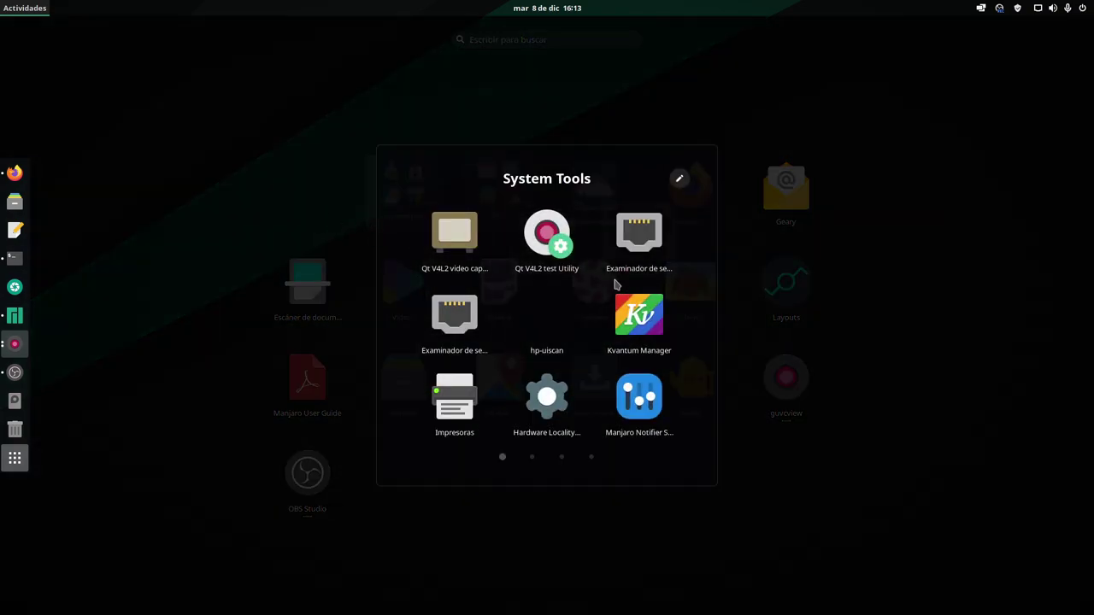
{"action": "scroll", "coordinate": [611, 282], "scroll_direction": "down", "scroll_amount": 1}
{"action": "scroll", "coordinate": [614, 283], "scroll_direction": "up", "scroll_amount": 1}
{"action": "scroll", "coordinate": [613, 283], "scroll_direction": "down", "scroll_amount": 2}
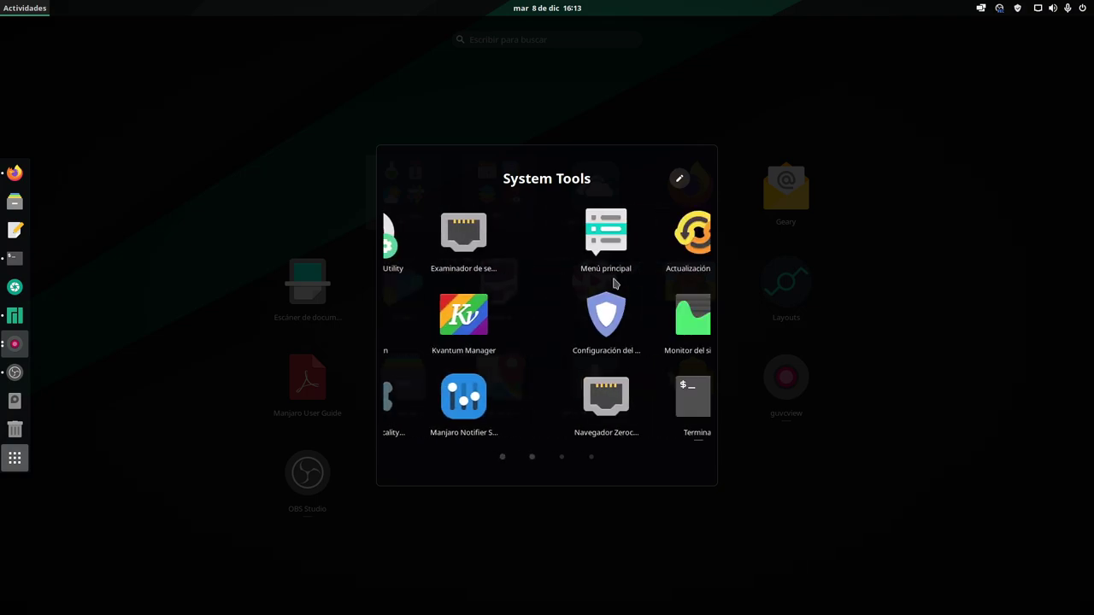
{"action": "scroll", "coordinate": [613, 283], "scroll_direction": "down", "scroll_amount": 1}
{"action": "scroll", "coordinate": [613, 283], "scroll_direction": "up", "scroll_amount": 3}
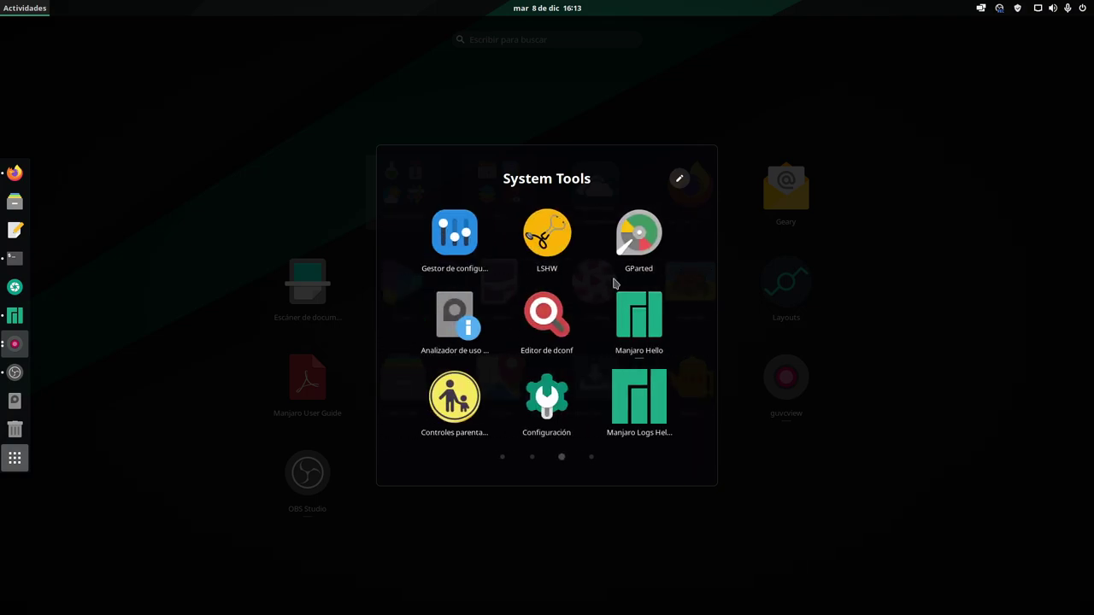
{"action": "left_click", "coordinate": [1050, 334]}
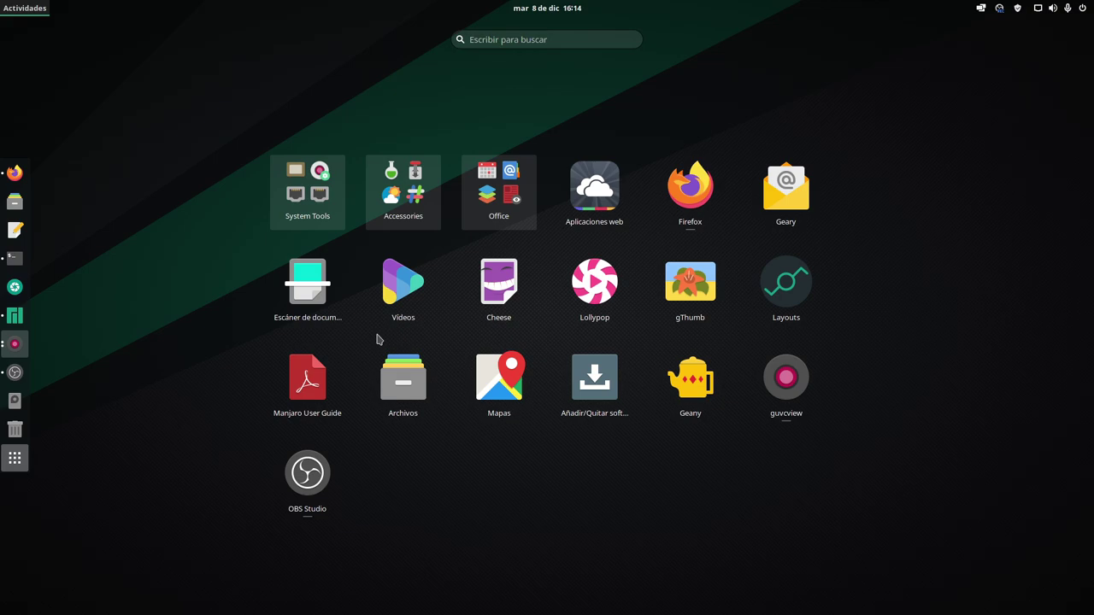
Step: Open the Manjaro notifier settings from the System Tools folder, review the kernel and language pack notification options, and close them
{"action": "left_click", "coordinate": [312, 210]}
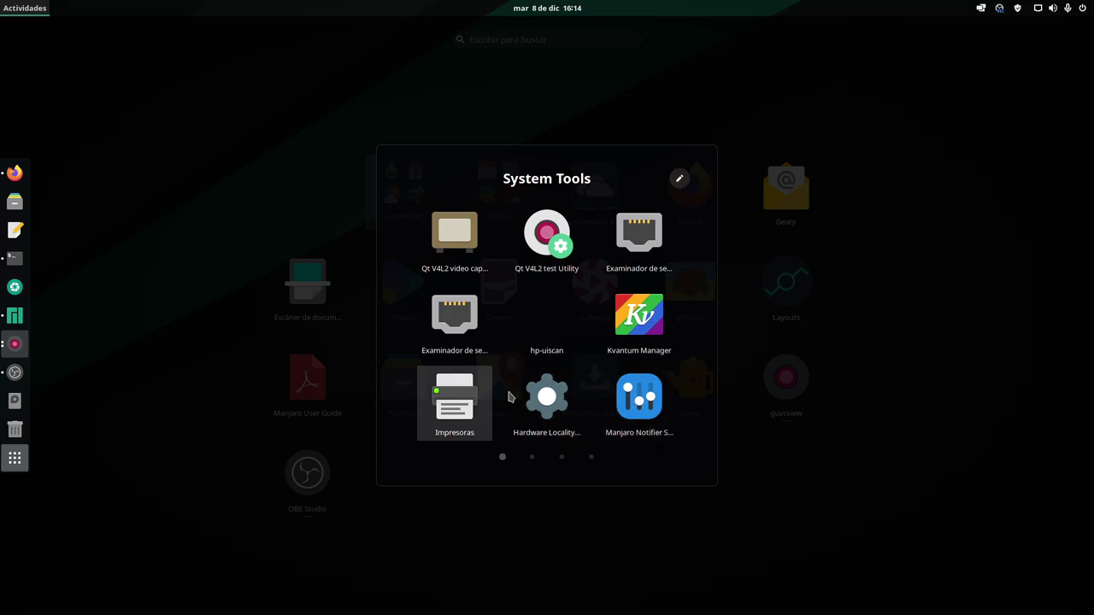
{"action": "left_click", "coordinate": [640, 397]}
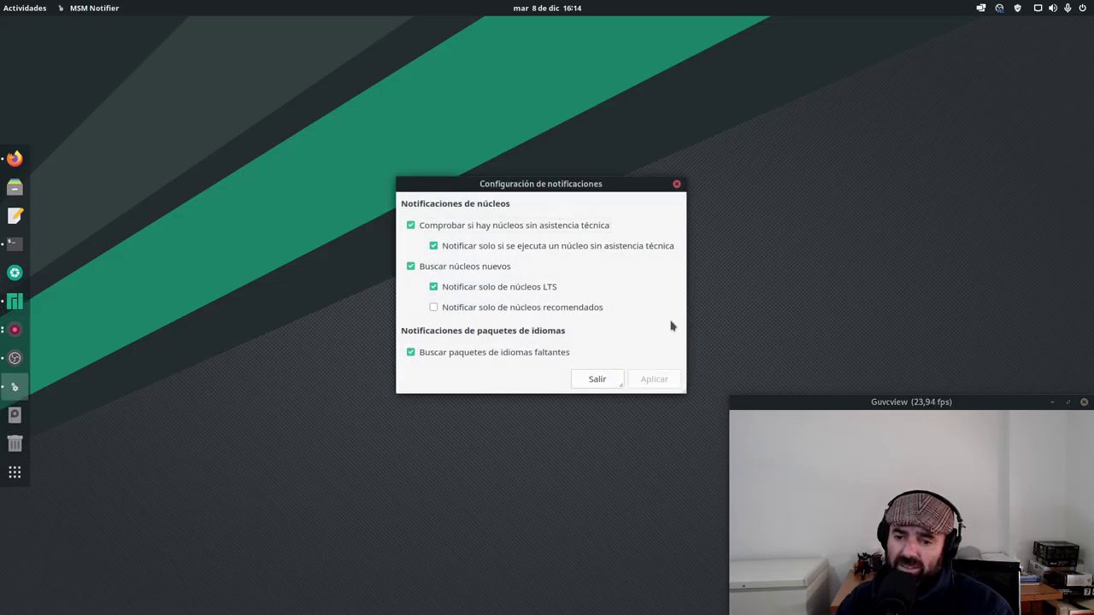
{"action": "left_click", "coordinate": [675, 184]}
{"action": "mouse_move", "coordinate": [3, 3]}
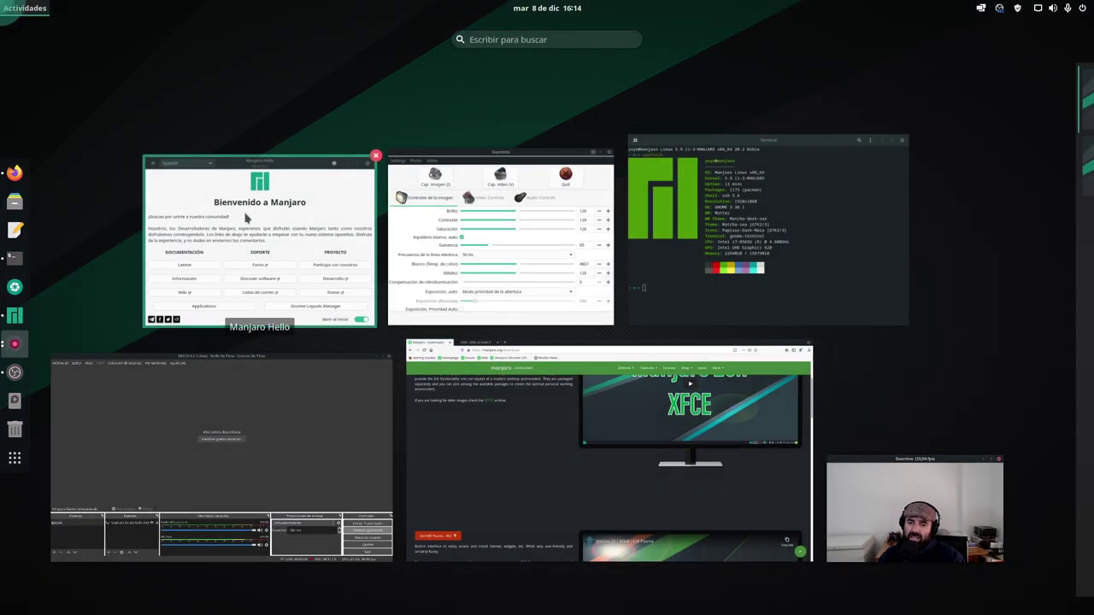
{"action": "key", "text": "Escape"}
Step: Open Gestor de configuración de Manjaro from the System Tools application folder
{"action": "left_click", "coordinate": [15, 458]}
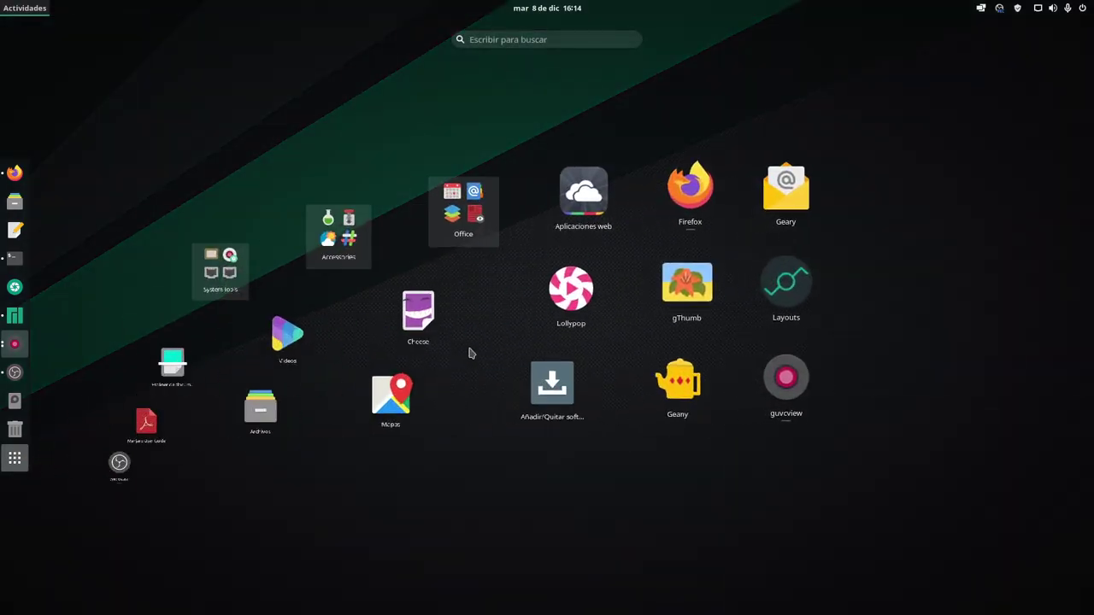
{"action": "left_click", "coordinate": [323, 200]}
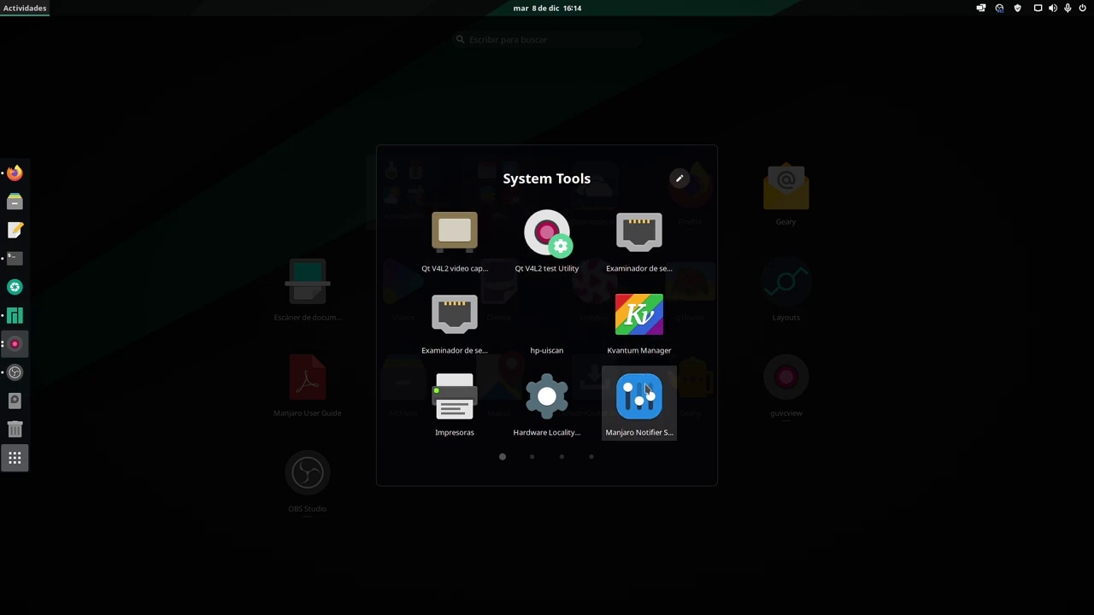
{"action": "scroll", "coordinate": [551, 369], "scroll_direction": "down", "scroll_amount": 1}
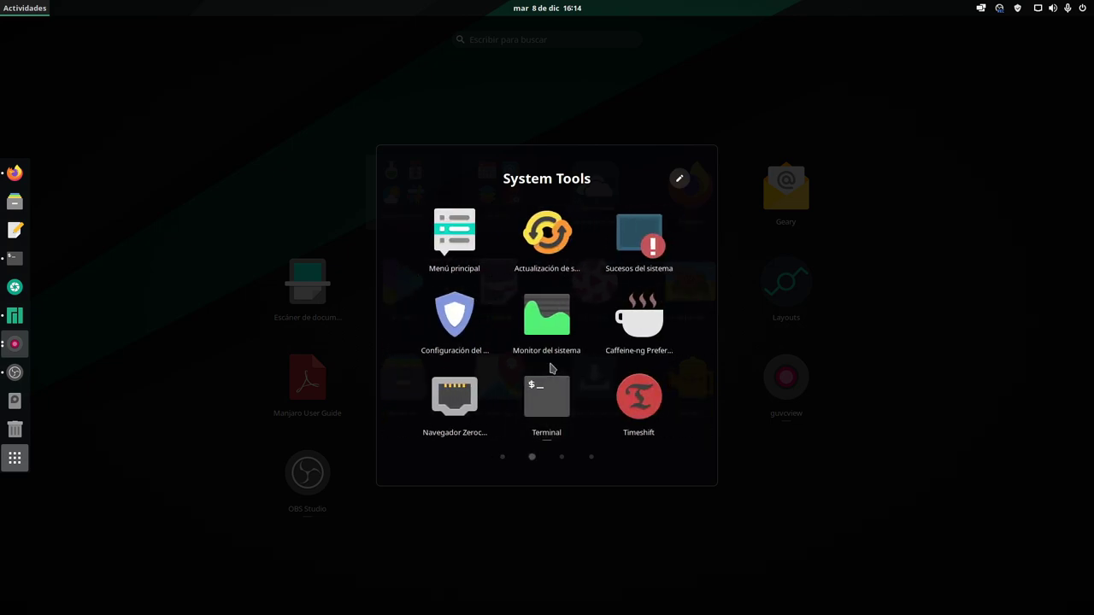
{"action": "scroll", "coordinate": [551, 370], "scroll_direction": "up", "scroll_amount": 1}
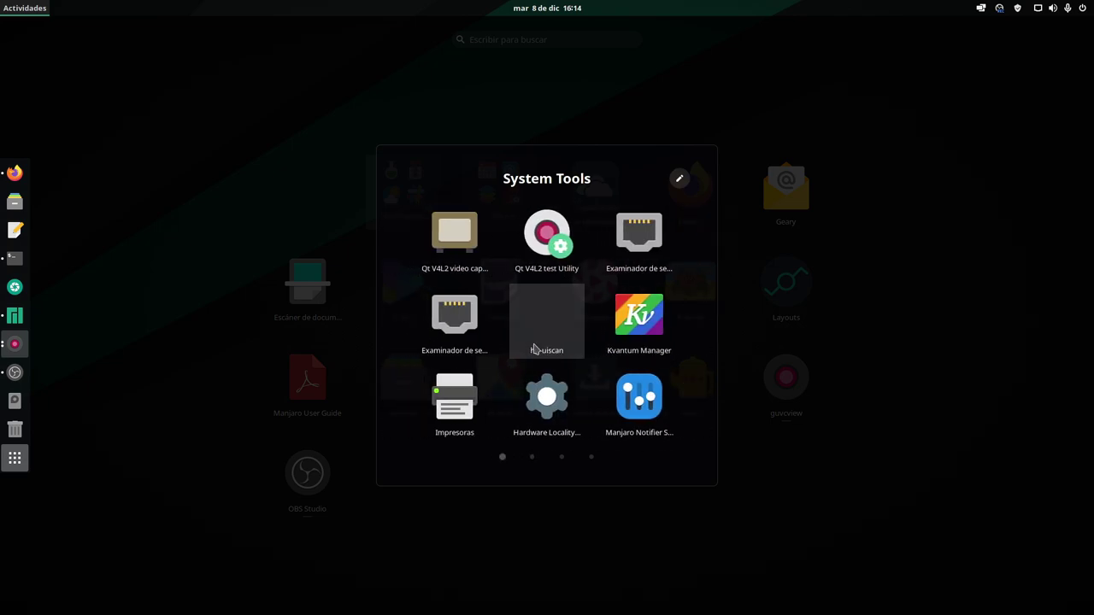
{"action": "scroll", "coordinate": [534, 348], "scroll_direction": "down", "scroll_amount": 1}
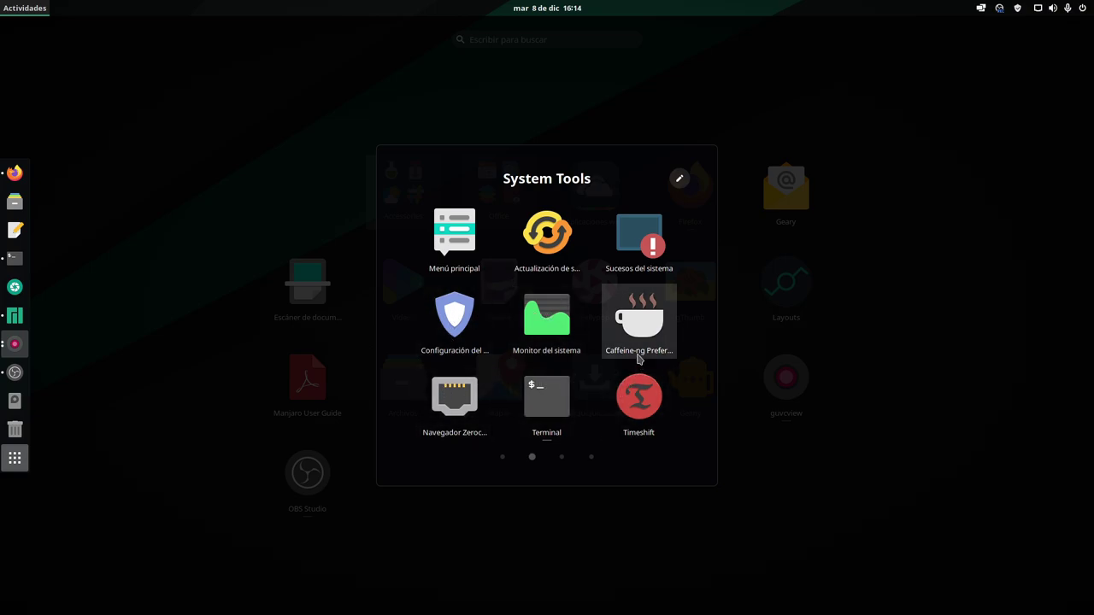
{"action": "scroll", "coordinate": [637, 359], "scroll_direction": "down", "scroll_amount": 1}
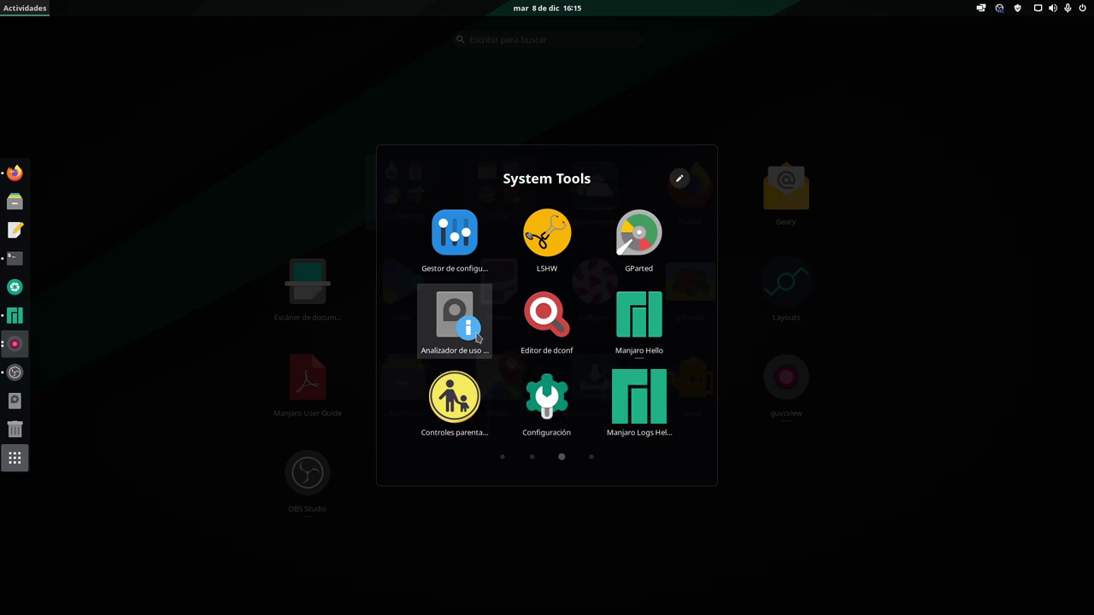
{"action": "left_click", "coordinate": [445, 274]}
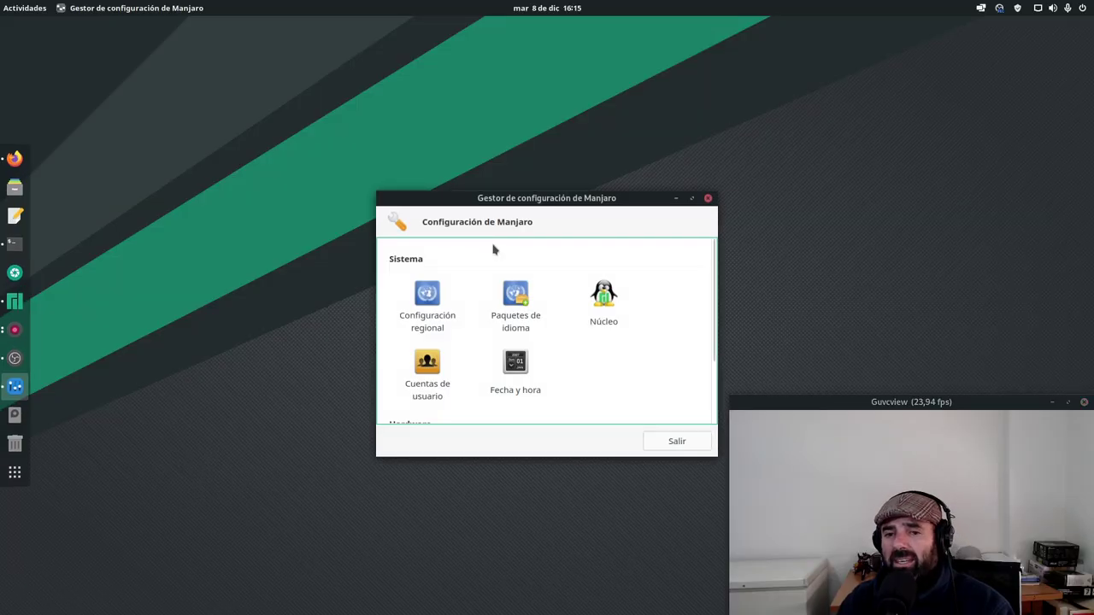
Step: Move the Manjaro settings window and enlarge it so all Sistema and Hardware entries fit
{"action": "left_click_drag", "start_coordinate": [575, 198], "coordinate": [381, 86]}
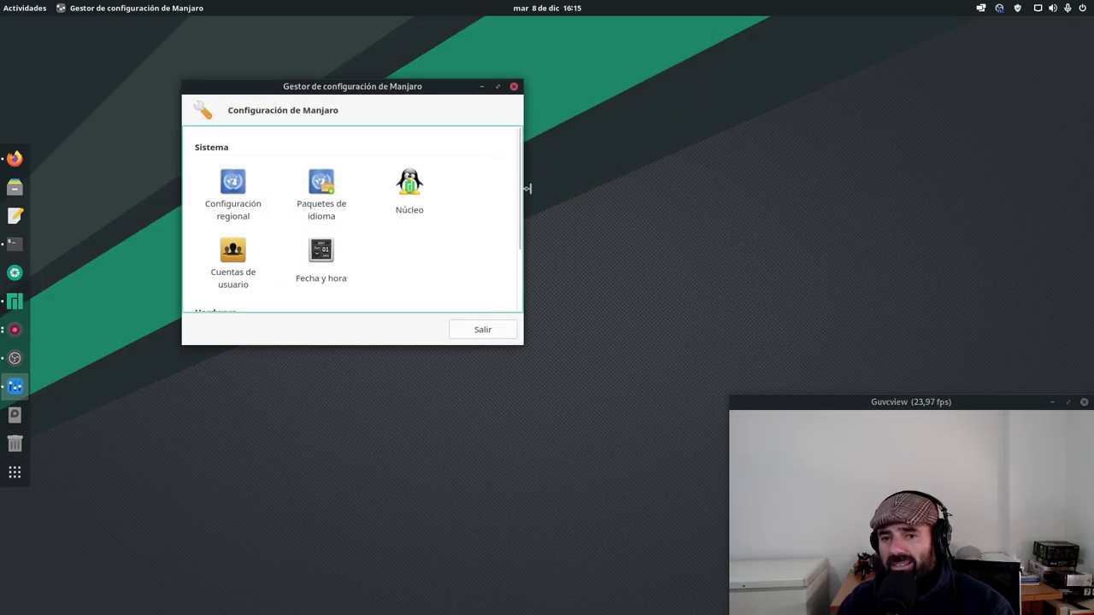
{"action": "left_click_drag", "start_coordinate": [523, 346], "coordinate": [573, 384]}
{"action": "left_click_drag", "start_coordinate": [895, 451], "coordinate": [956, 507]}
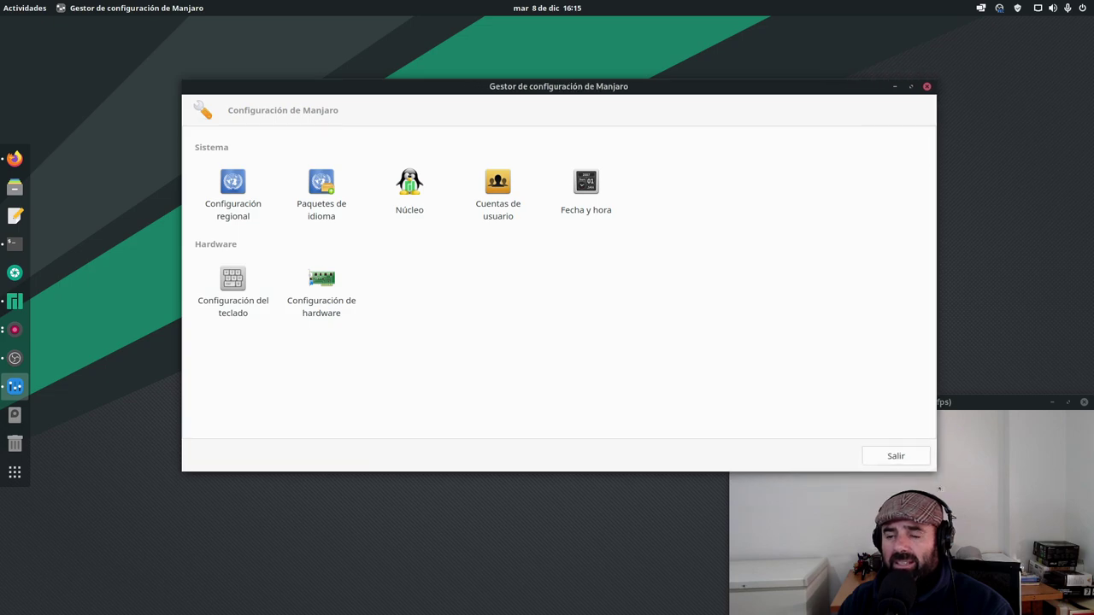
{"action": "left_click_drag", "start_coordinate": [559, 82], "coordinate": [550, 79]}
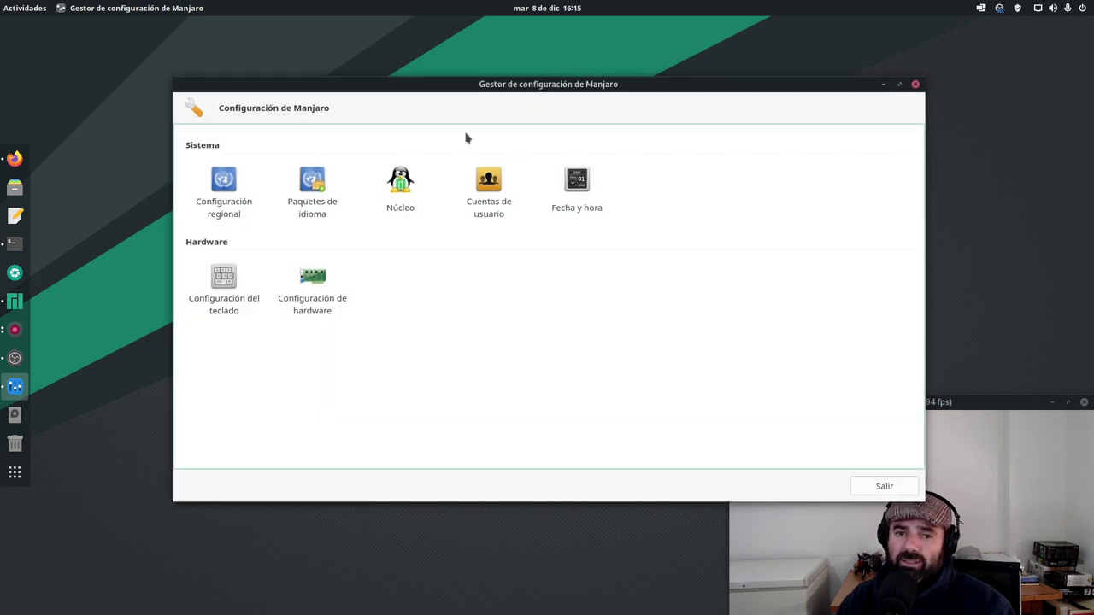
Step: Review the system and detailed pages of Configuración regional, and return to all settings
{"action": "left_click", "coordinate": [247, 187]}
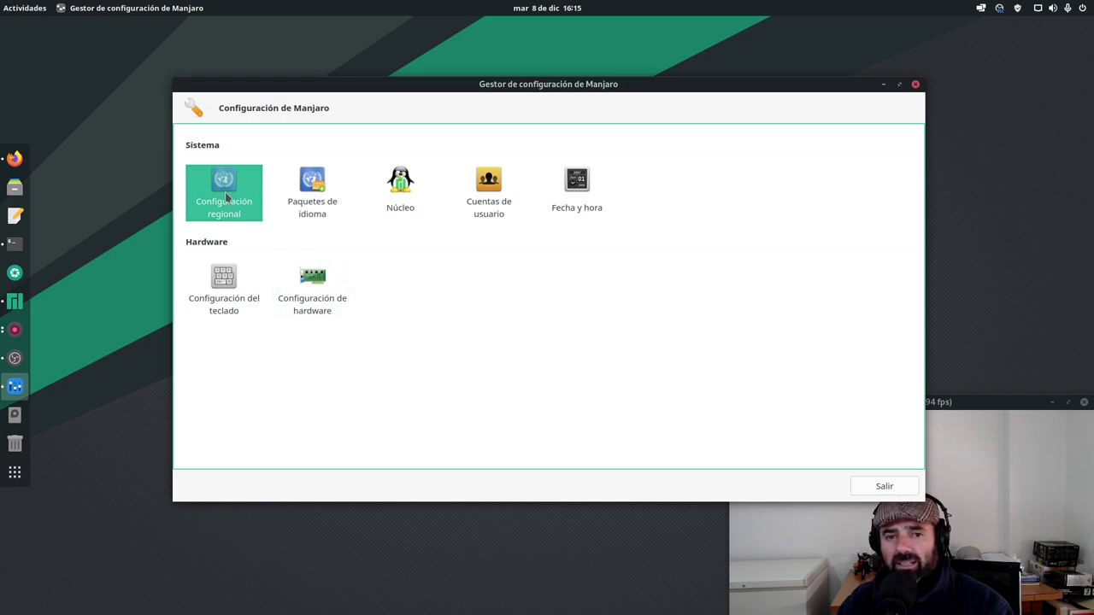
{"action": "double_click", "coordinate": [226, 195]}
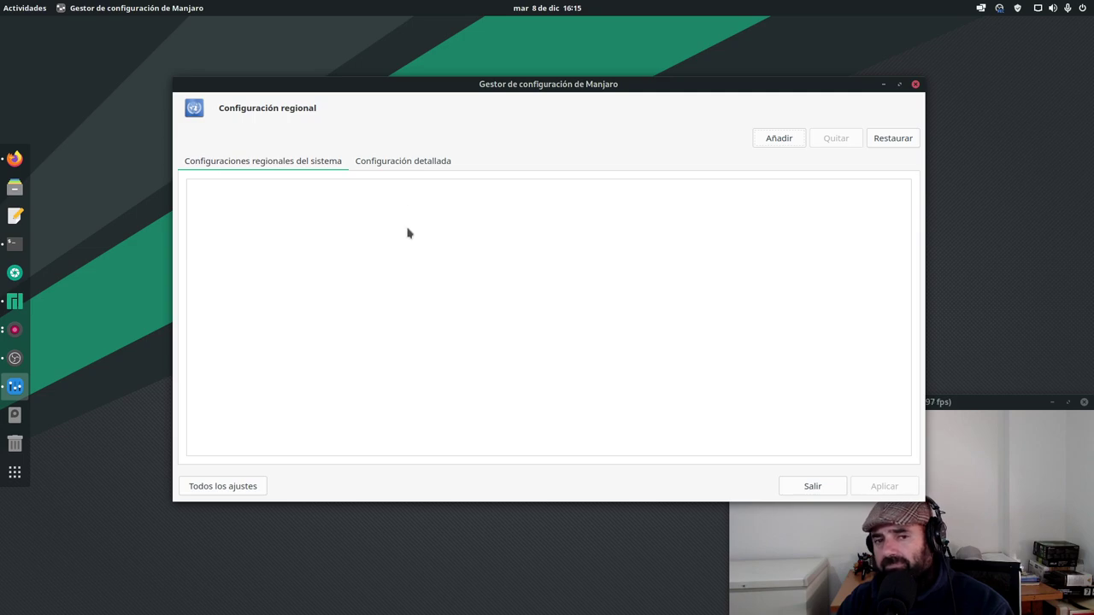
{"action": "left_click", "coordinate": [399, 166]}
{"action": "left_click", "coordinate": [252, 166]}
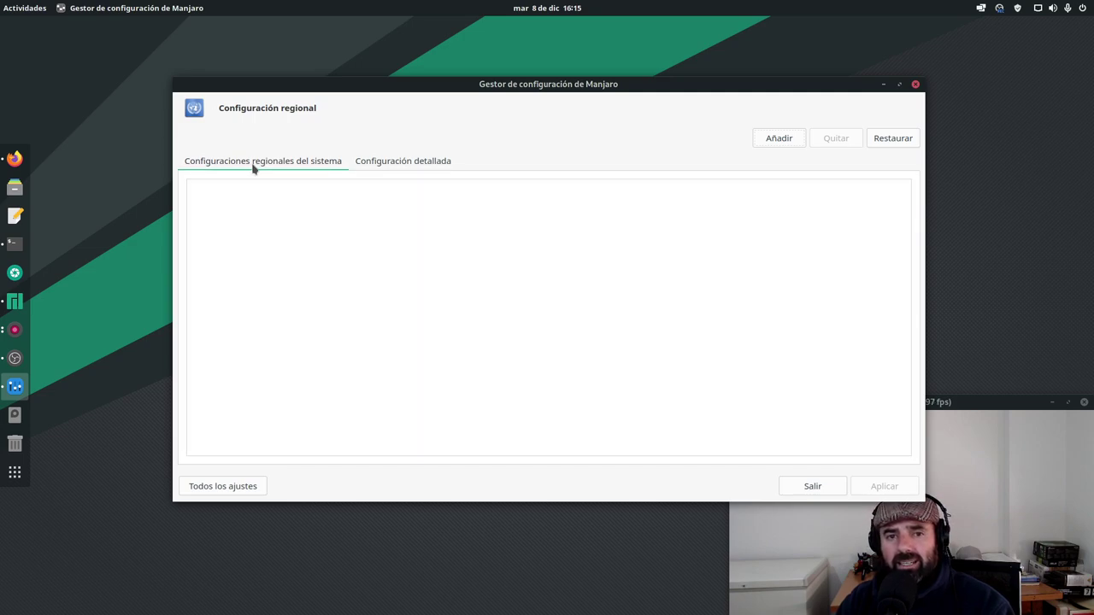
{"action": "left_click", "coordinate": [241, 486]}
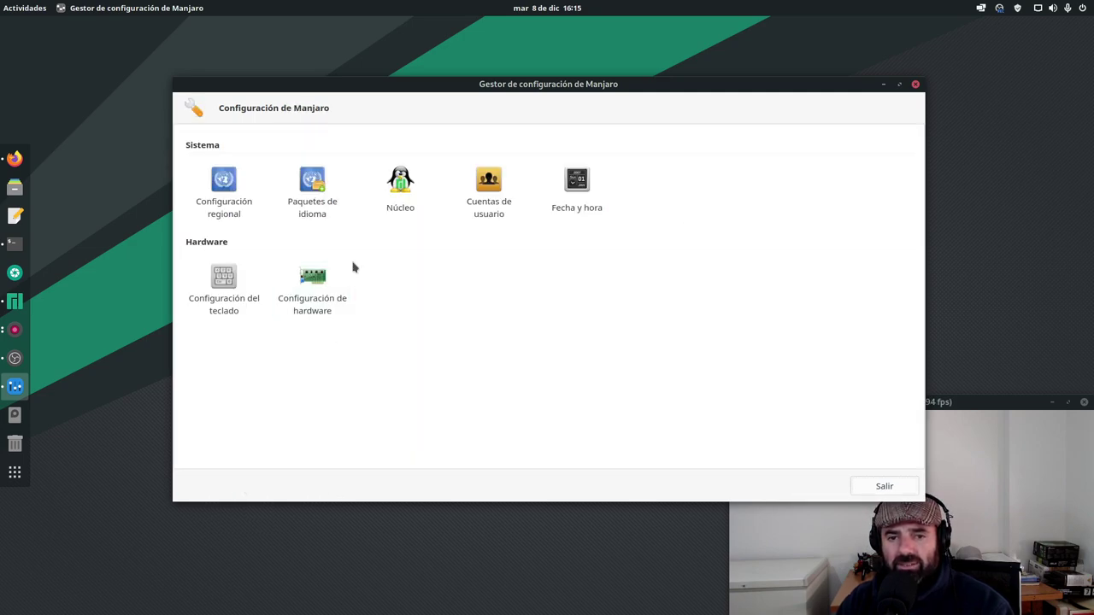
Step: Examine the available and installed language packs in Paquetes de idioma
{"action": "left_click", "coordinate": [314, 194]}
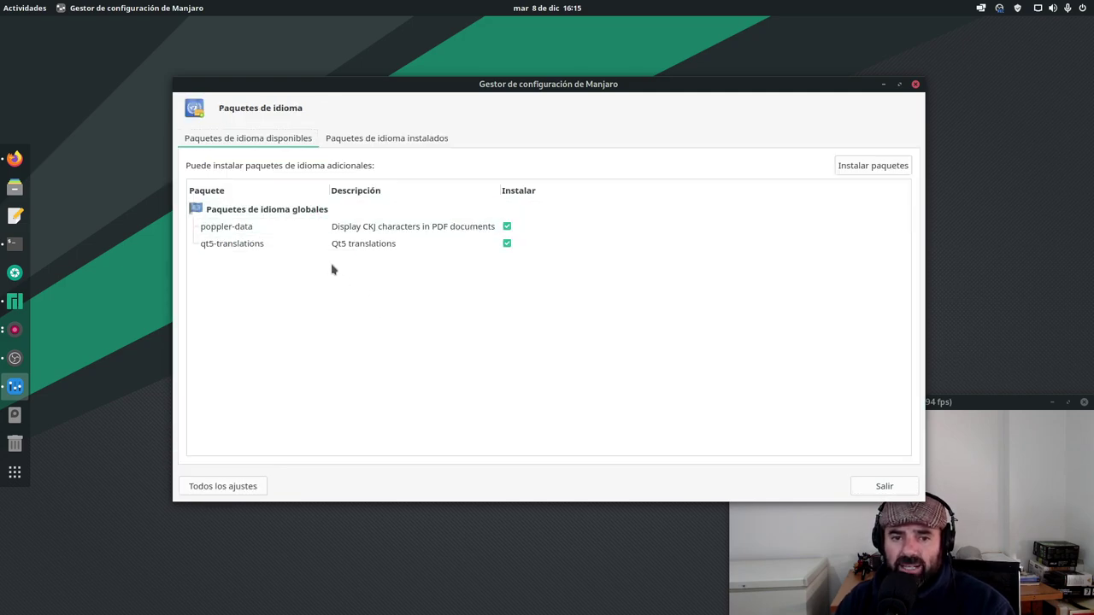
{"action": "left_click", "coordinate": [379, 141]}
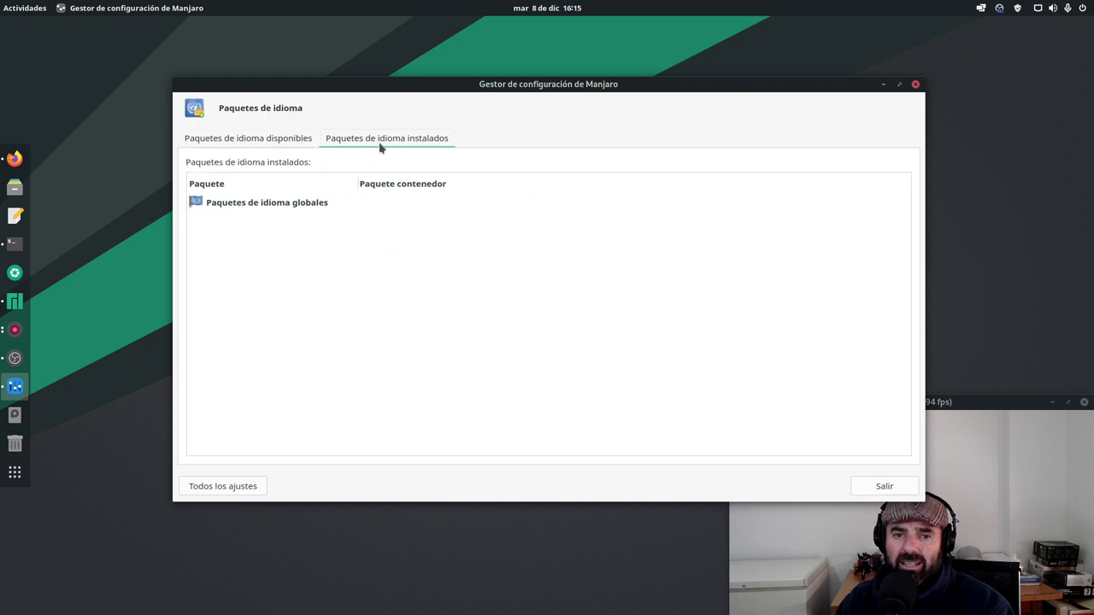
Step: Install the available poppler-data and qt5-translations language packs, authenticating with the account password, and check the installed packs list
{"action": "left_click", "coordinate": [261, 142]}
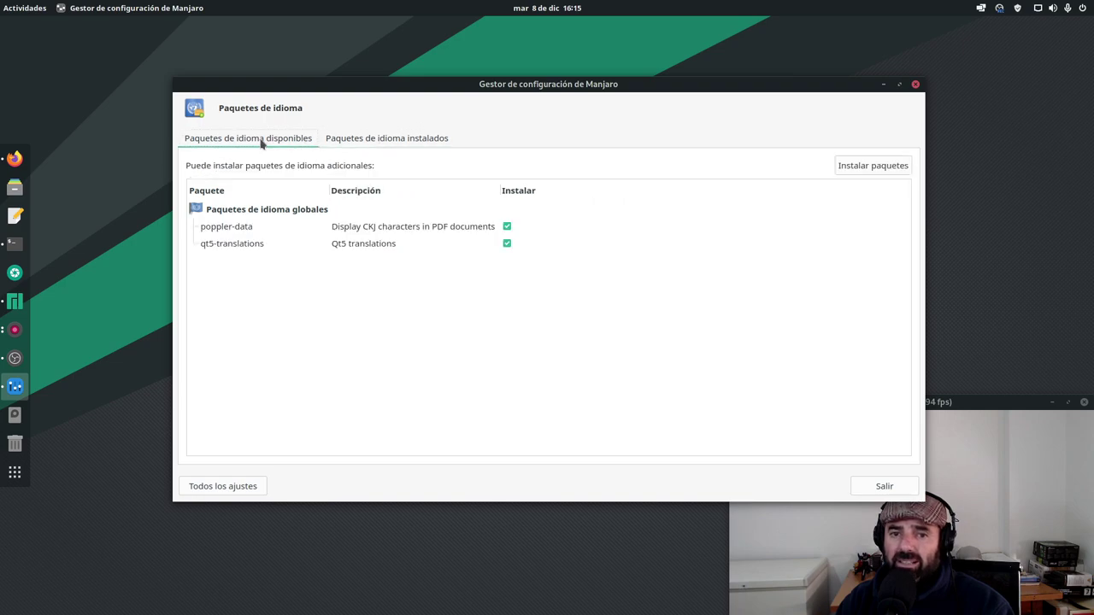
{"action": "left_click", "coordinate": [854, 171]}
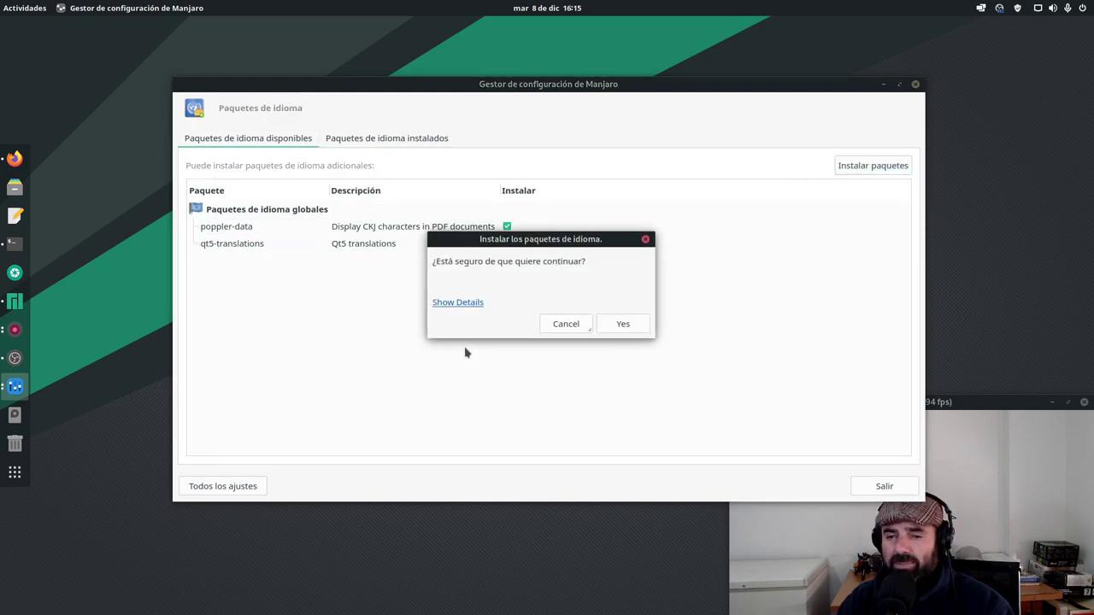
{"action": "left_click", "coordinate": [622, 324]}
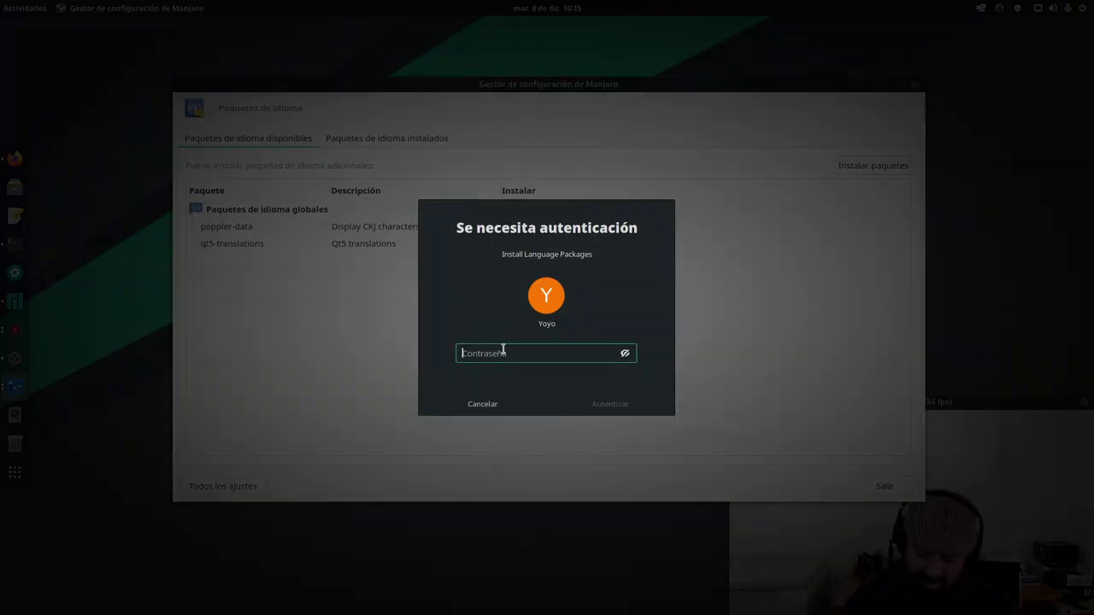
{"action": "type", "text": "•"}
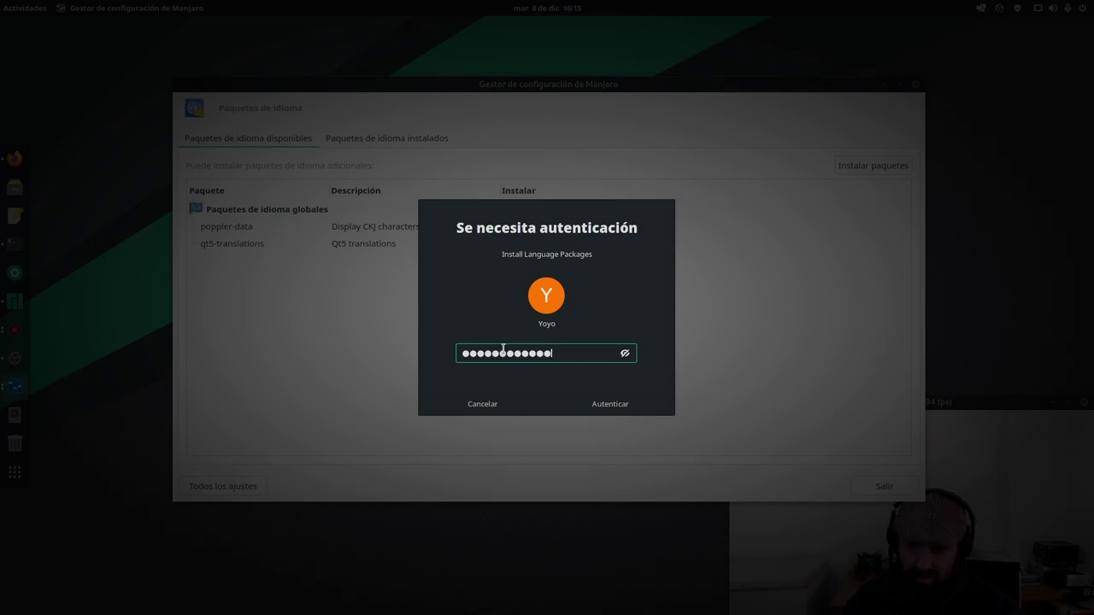
{"action": "type", "text": "•••••••••••"}
{"action": "key", "text": "Return"}
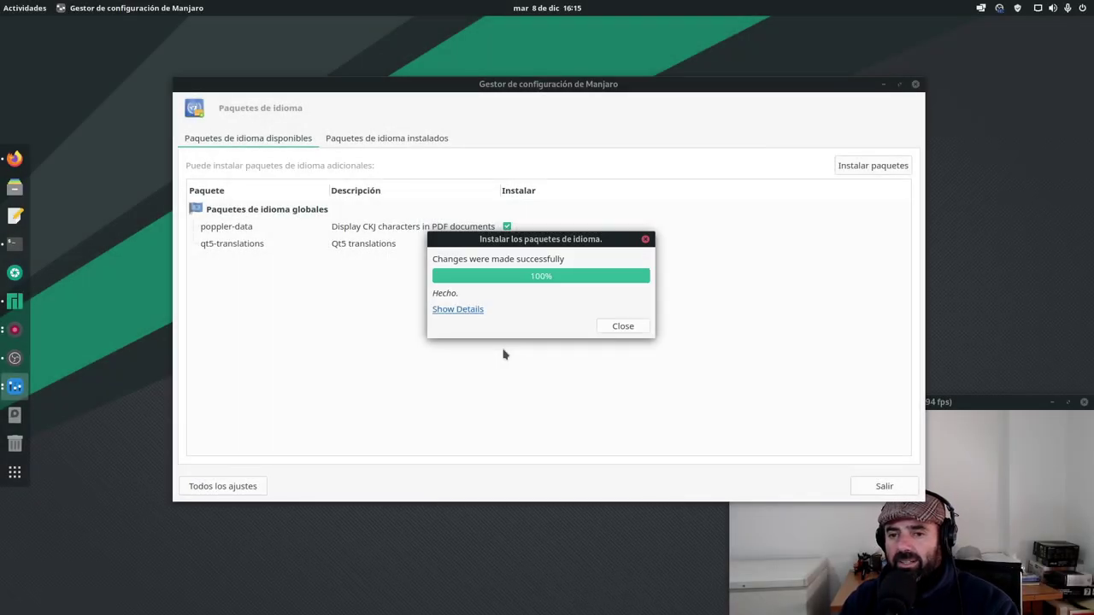
{"action": "left_click", "coordinate": [612, 329]}
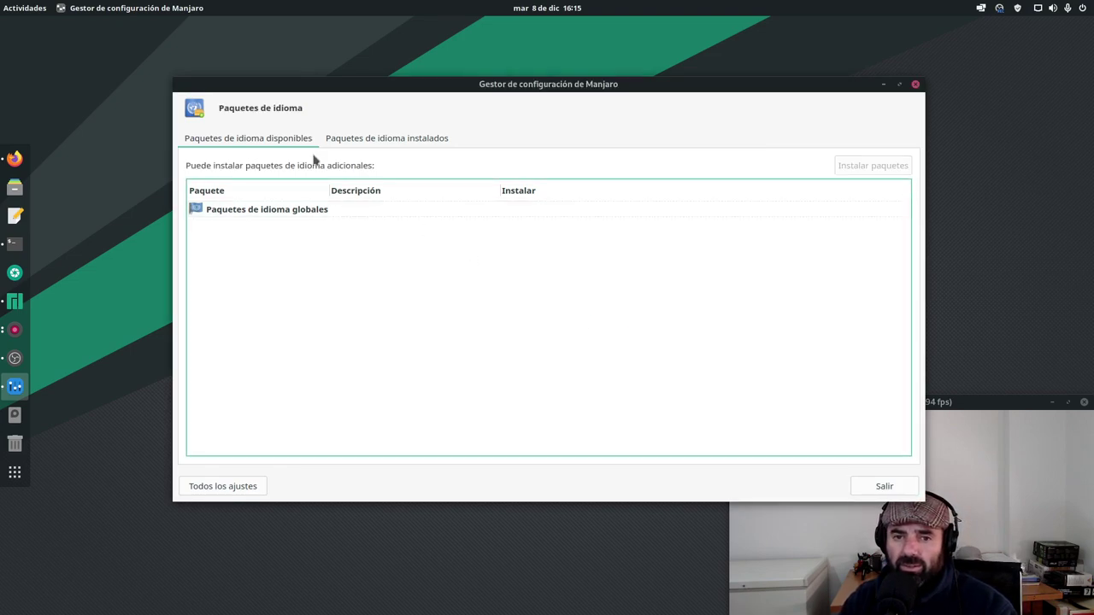
{"action": "left_click", "coordinate": [373, 142]}
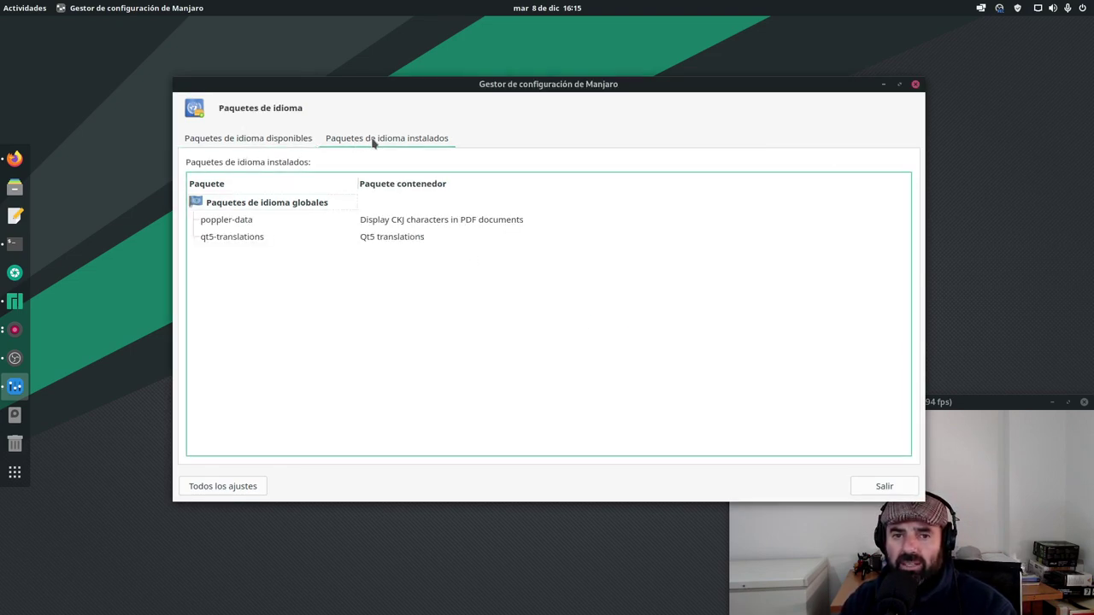
Step: Examine the kernel versions offered in Núcleo, shifting the window clear of the webcam view, and return to all settings
{"action": "left_click", "coordinate": [228, 486]}
{"action": "left_click", "coordinate": [407, 197]}
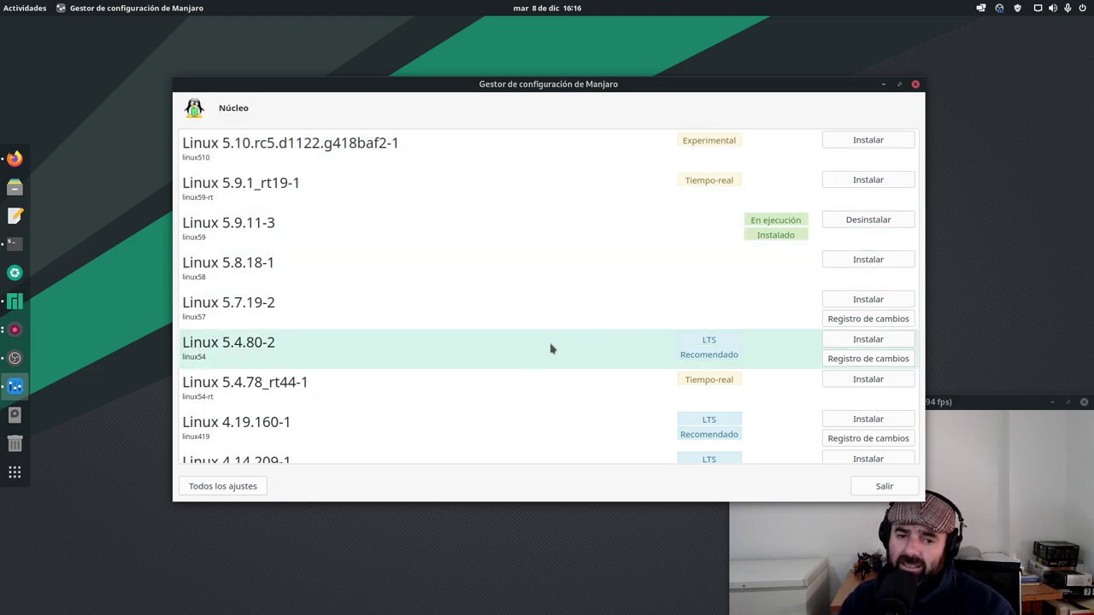
{"action": "scroll", "coordinate": [513, 345], "scroll_direction": "down", "scroll_amount": 3}
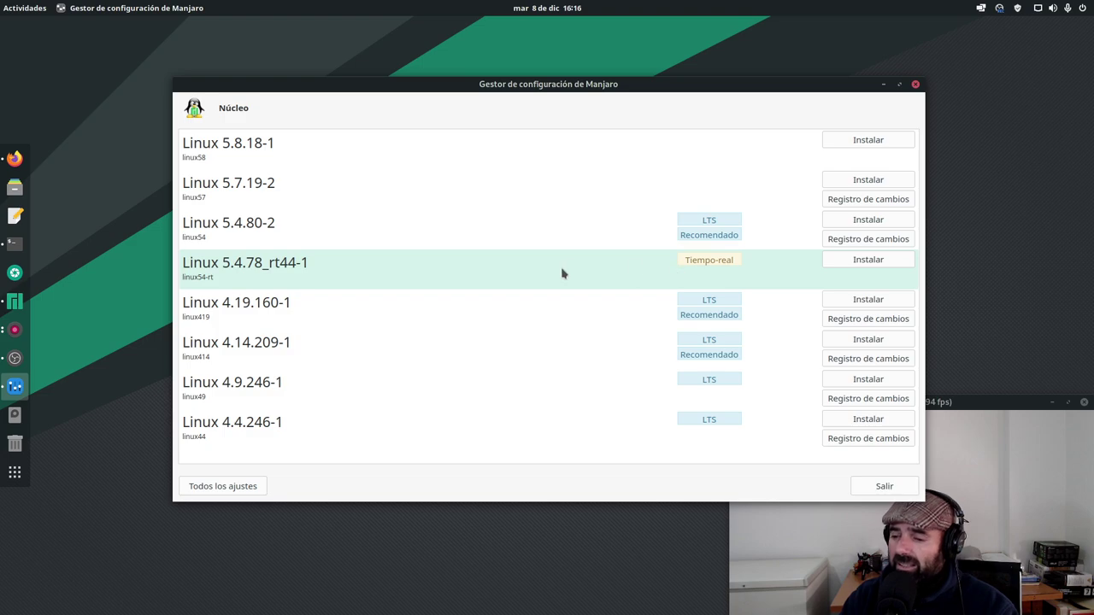
{"action": "left_click_drag", "start_coordinate": [549, 88], "coordinate": [459, 48]}
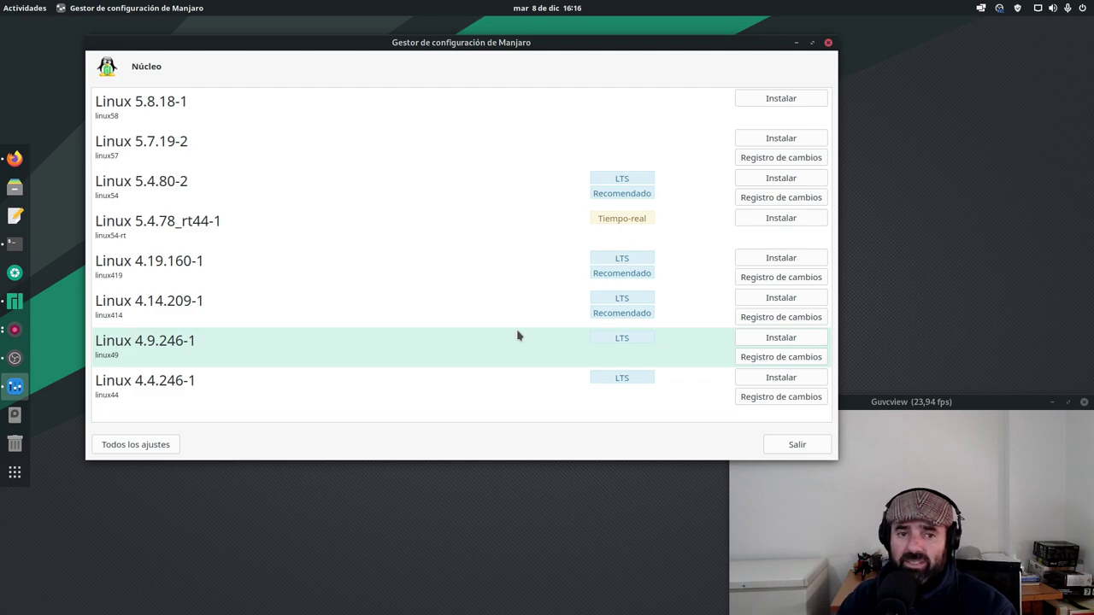
{"action": "scroll", "coordinate": [518, 335], "scroll_direction": "up", "scroll_amount": 3}
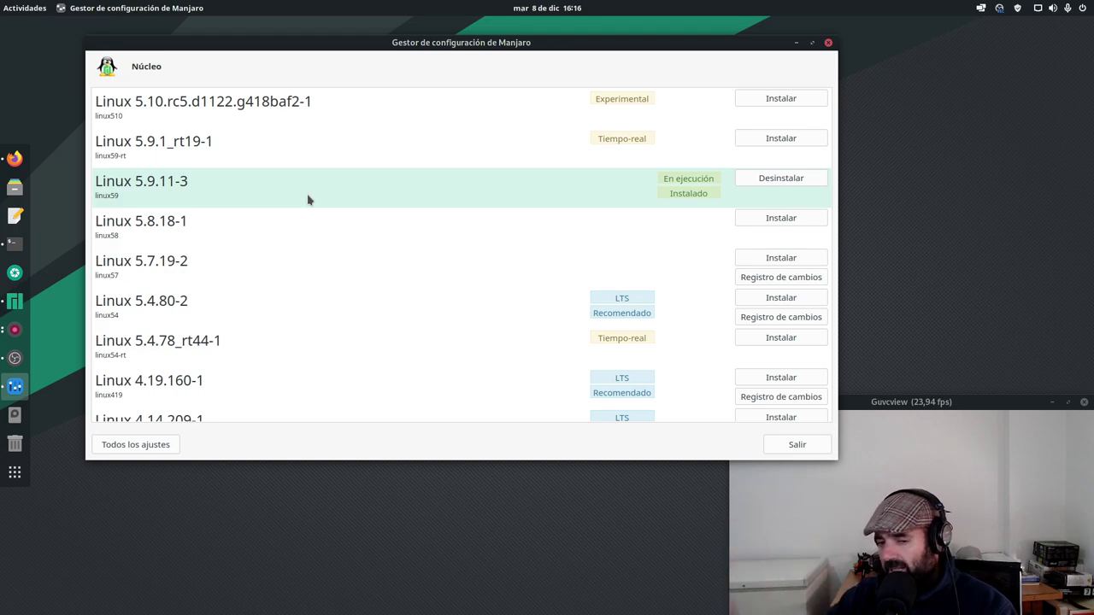
{"action": "left_click", "coordinate": [130, 445]}
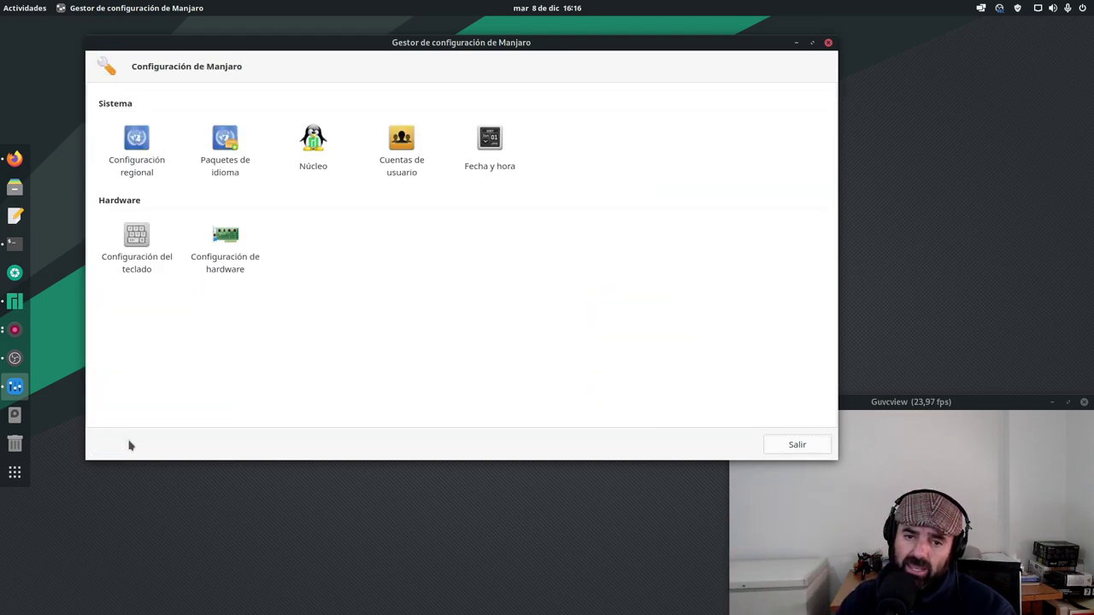
Step: Review the network and display drivers in Configuración de hardware, and quit the Manjaro settings manager
{"action": "left_click", "coordinate": [225, 239]}
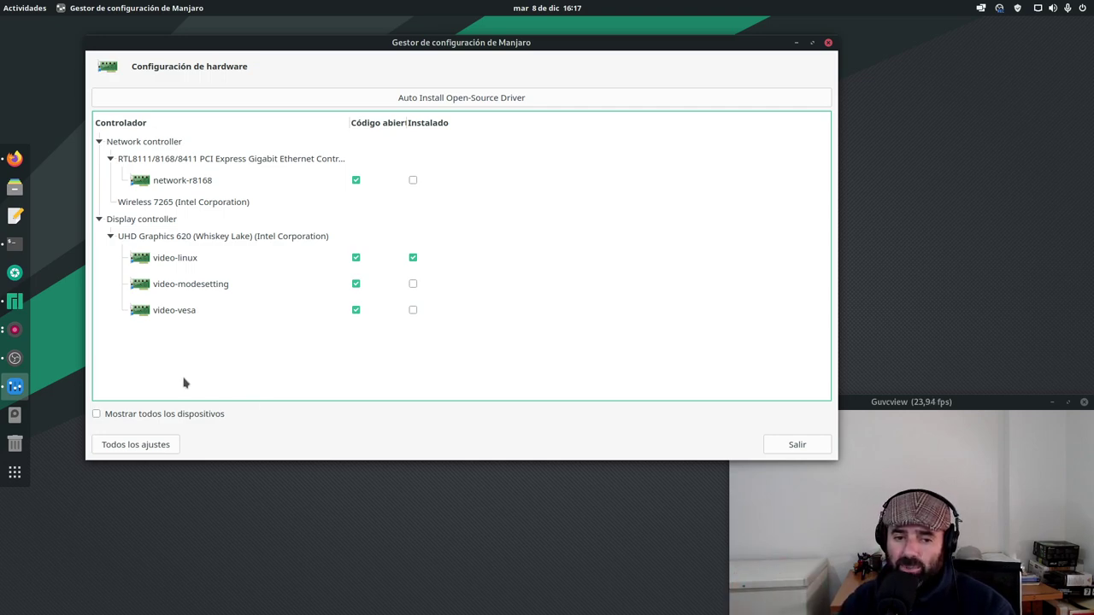
{"action": "left_click", "coordinate": [150, 442]}
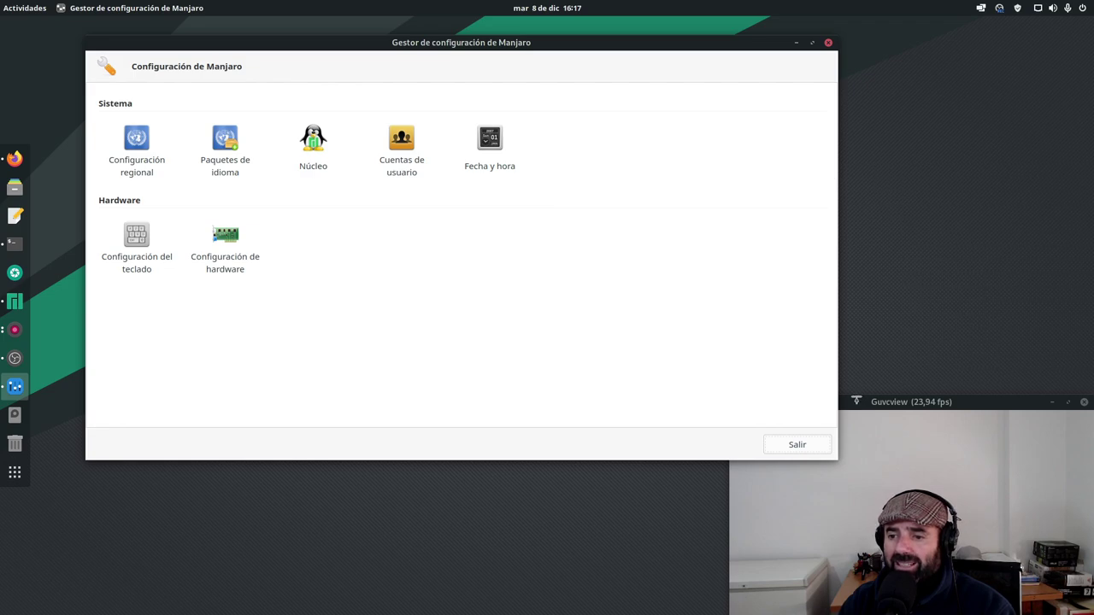
{"action": "left_click", "coordinate": [809, 449]}
Step: Look through all pages of the Accessories application folder and open Firmware from it
{"action": "left_click", "coordinate": [18, 459]}
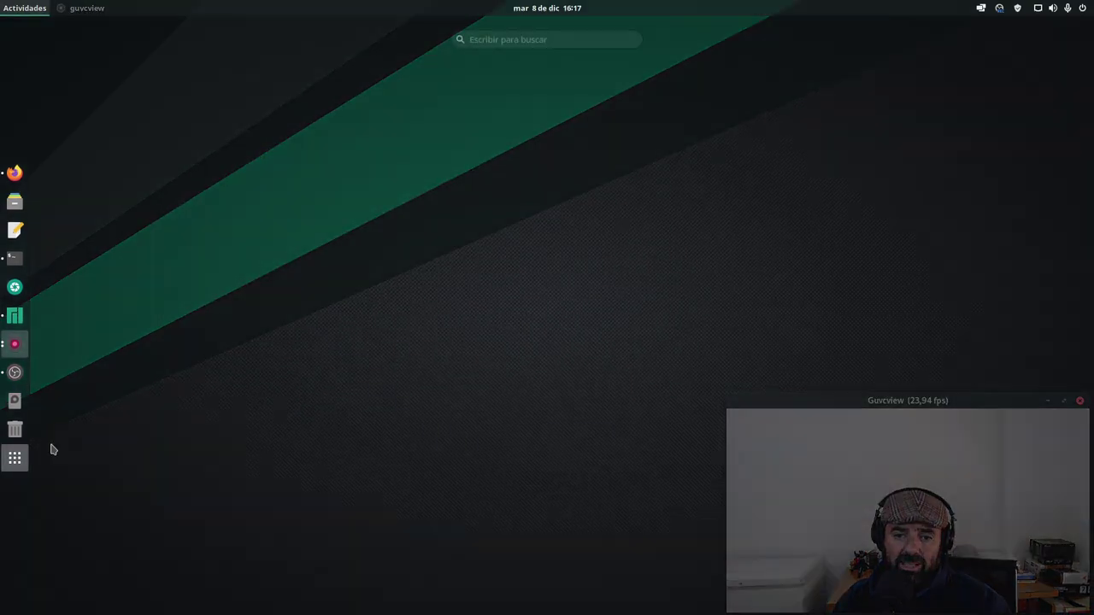
{"action": "left_click", "coordinate": [397, 207]}
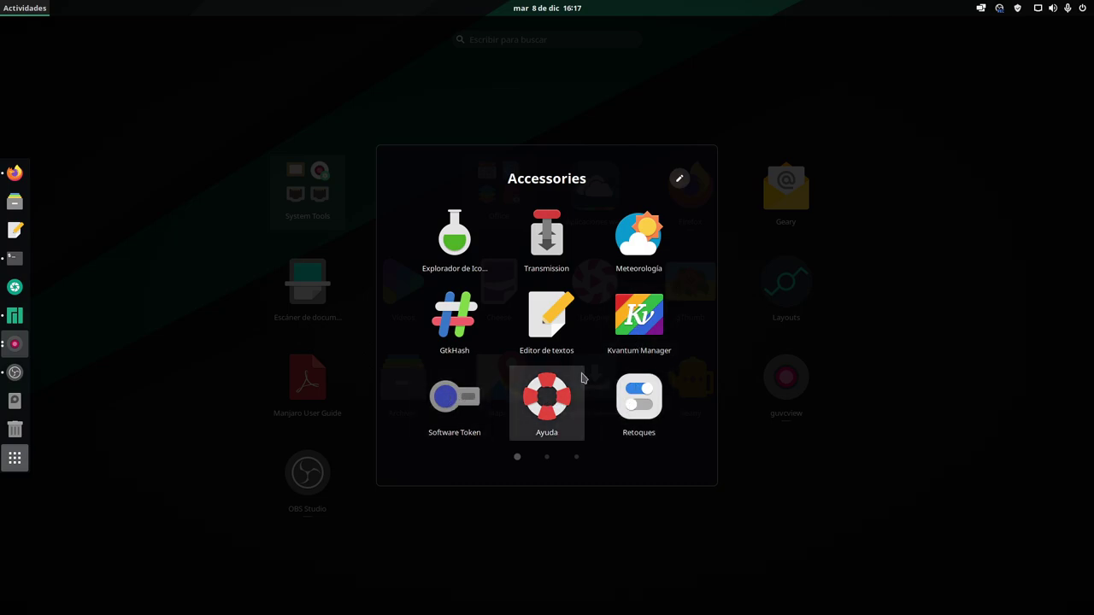
{"action": "scroll", "coordinate": [577, 371], "scroll_direction": "down", "scroll_amount": 1}
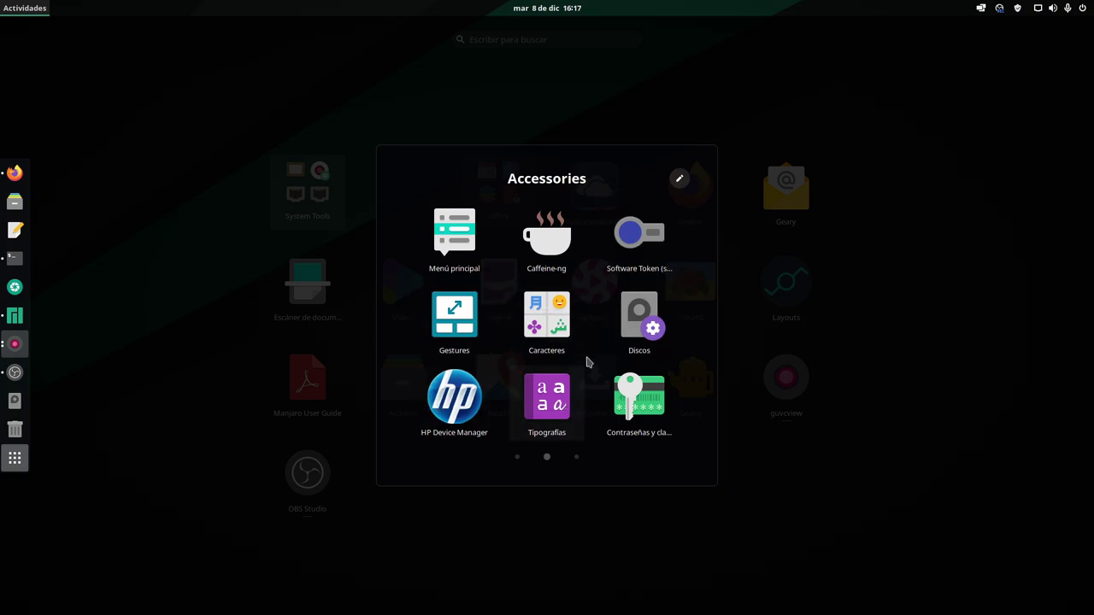
{"action": "scroll", "coordinate": [593, 338], "scroll_direction": "down", "scroll_amount": 1}
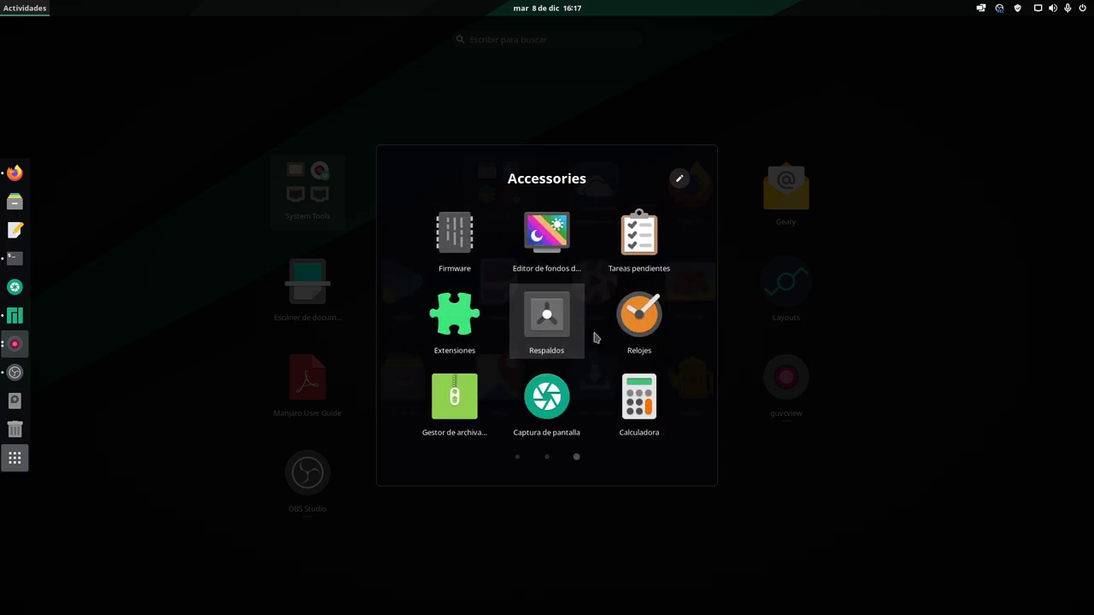
{"action": "left_click", "coordinate": [445, 241]}
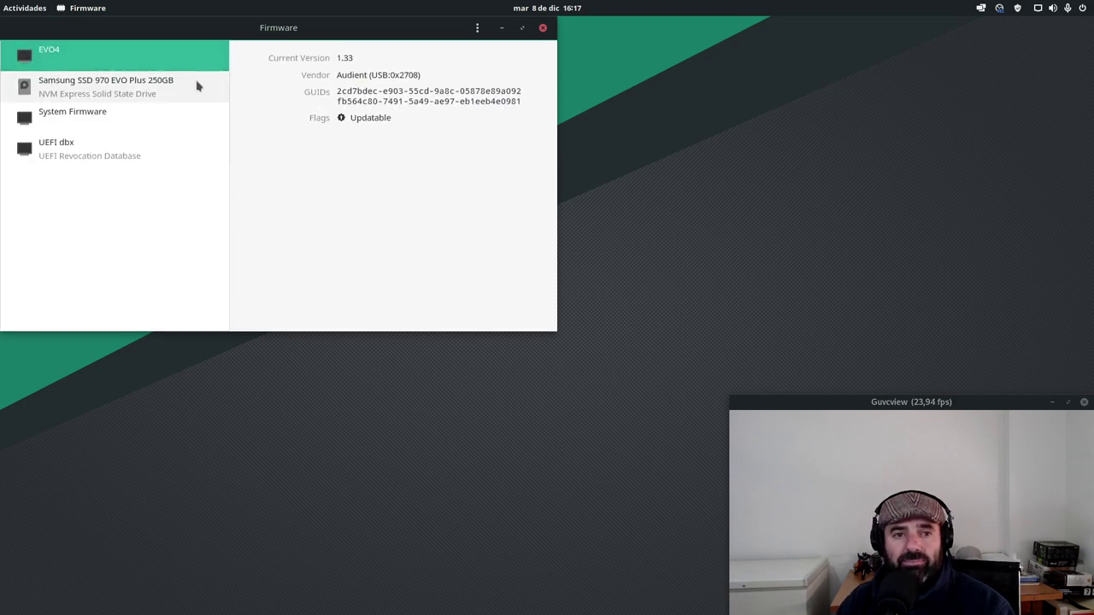
Step: Review the firmware details of the Samsung SSD, System Firmware, UEFI dbx and EVO4 devices, and close Firmware
{"action": "left_click_drag", "start_coordinate": [291, 32], "coordinate": [435, 55]}
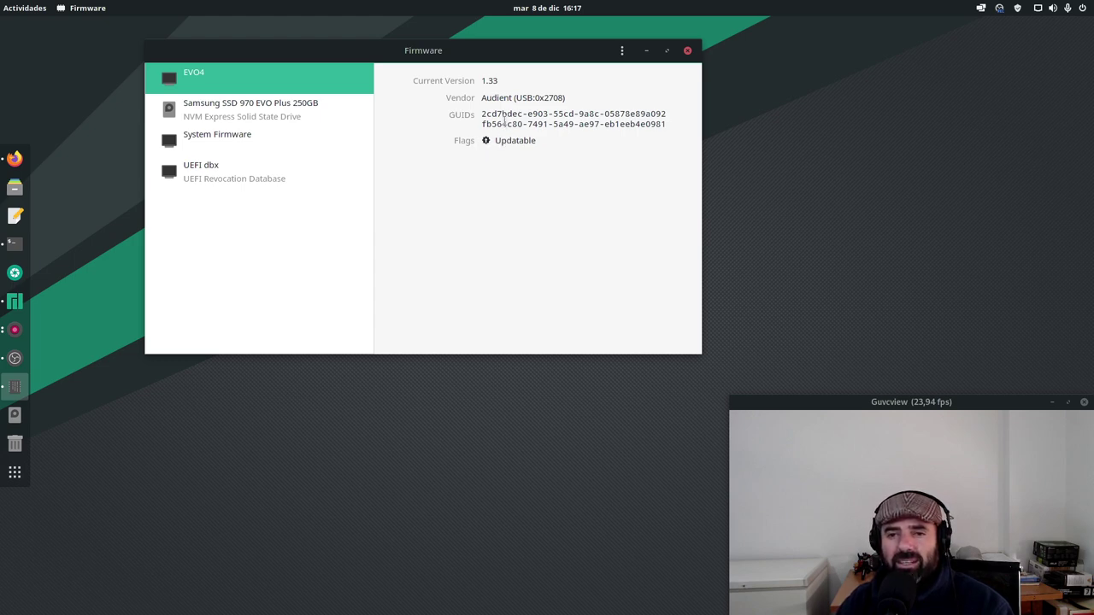
{"action": "left_click", "coordinate": [284, 118]}
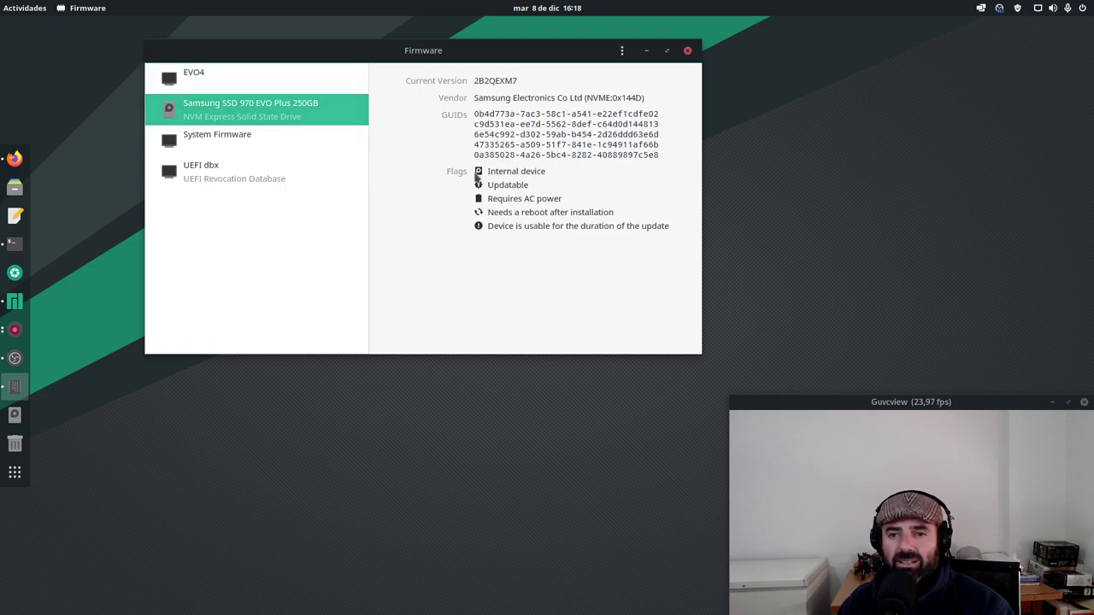
{"action": "left_click", "coordinate": [234, 146]}
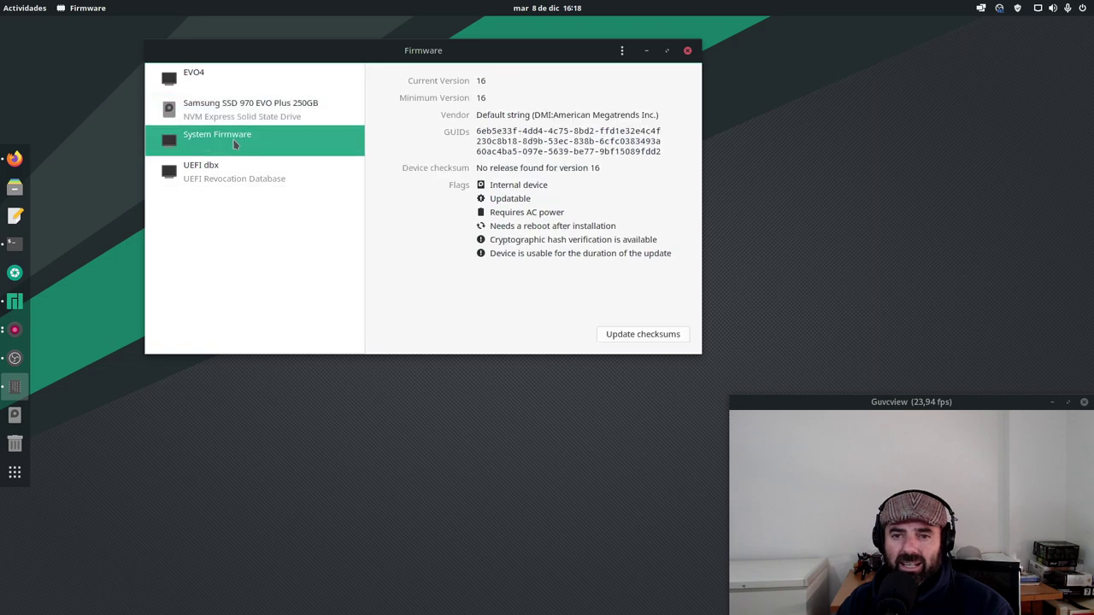
{"action": "left_click", "coordinate": [260, 178]}
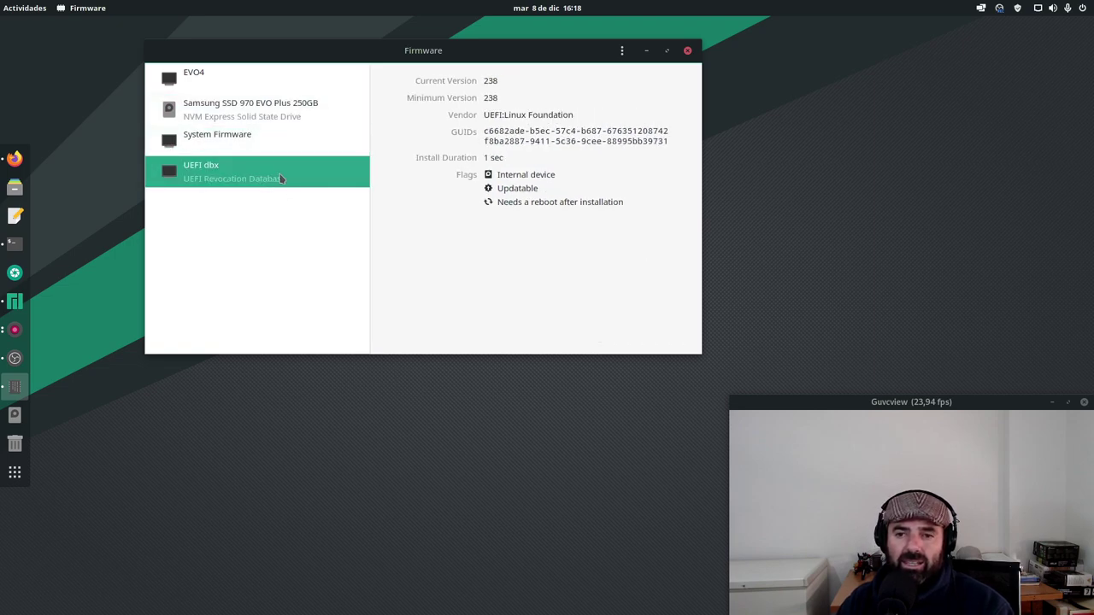
{"action": "left_click", "coordinate": [200, 78]}
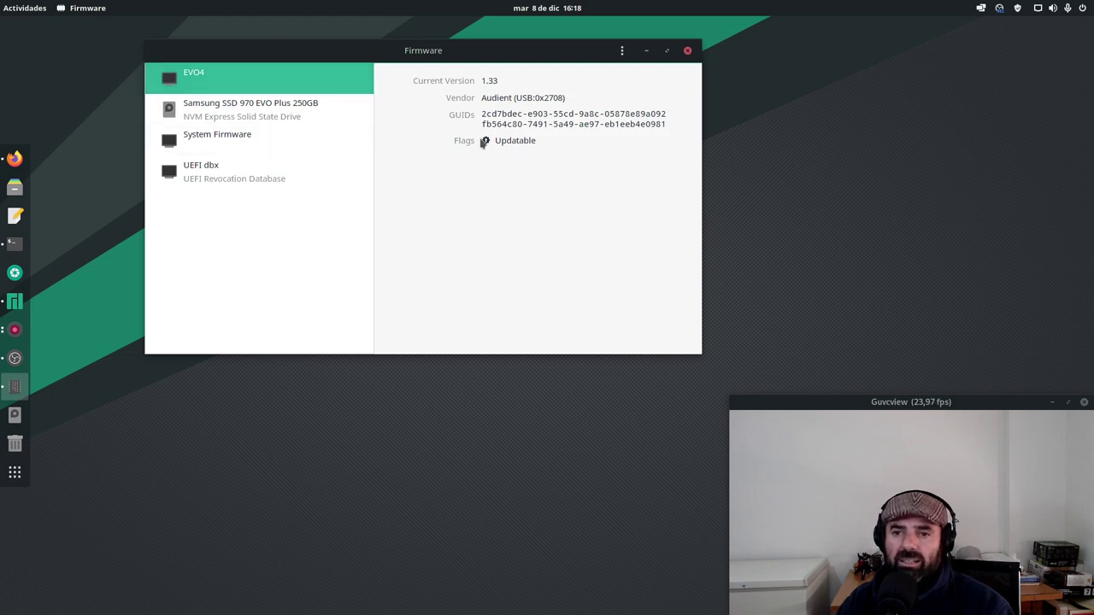
{"action": "left_click", "coordinate": [687, 50]}
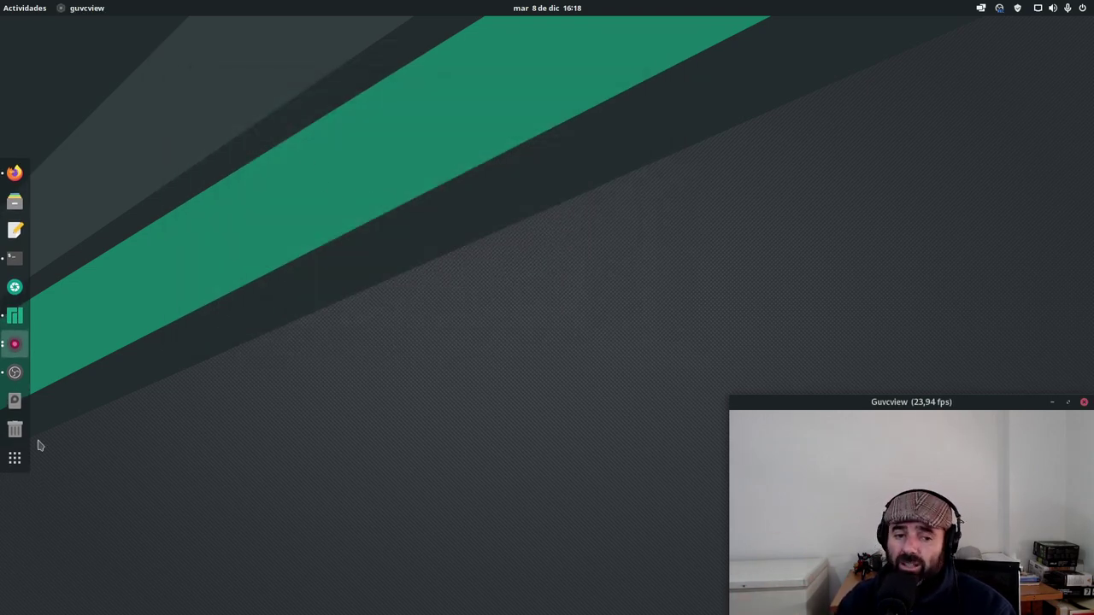
Step: Open Extensiones from the Accessories application folder
{"action": "left_click", "coordinate": [15, 460]}
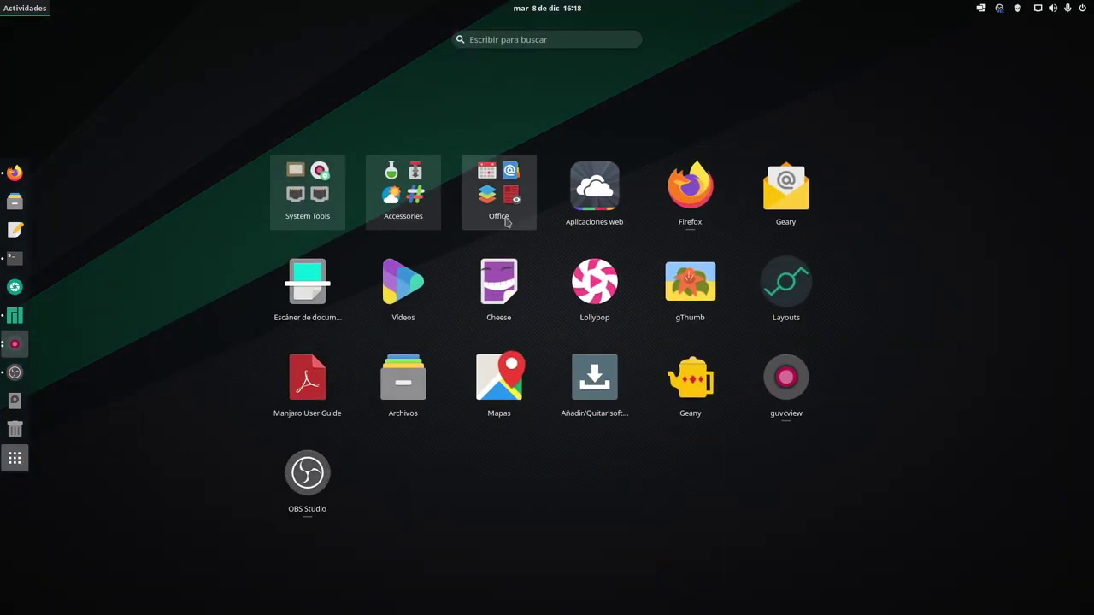
{"action": "left_click", "coordinate": [404, 189]}
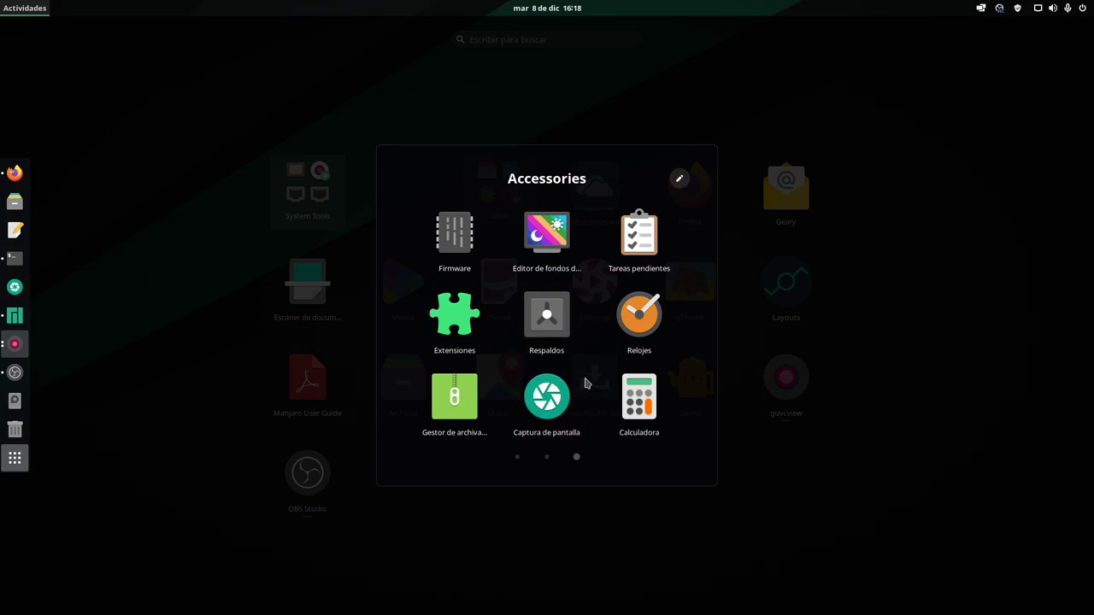
{"action": "scroll", "coordinate": [586, 384], "scroll_direction": "up", "scroll_amount": 1}
{"action": "scroll", "coordinate": [586, 384], "scroll_direction": "down", "scroll_amount": 1}
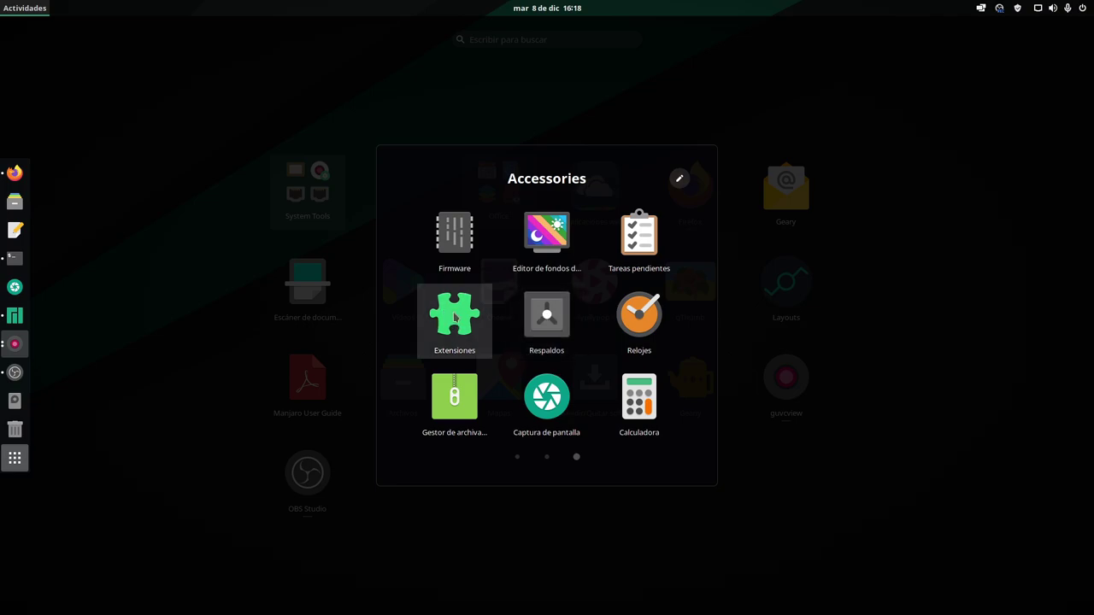
{"action": "left_click", "coordinate": [455, 323]}
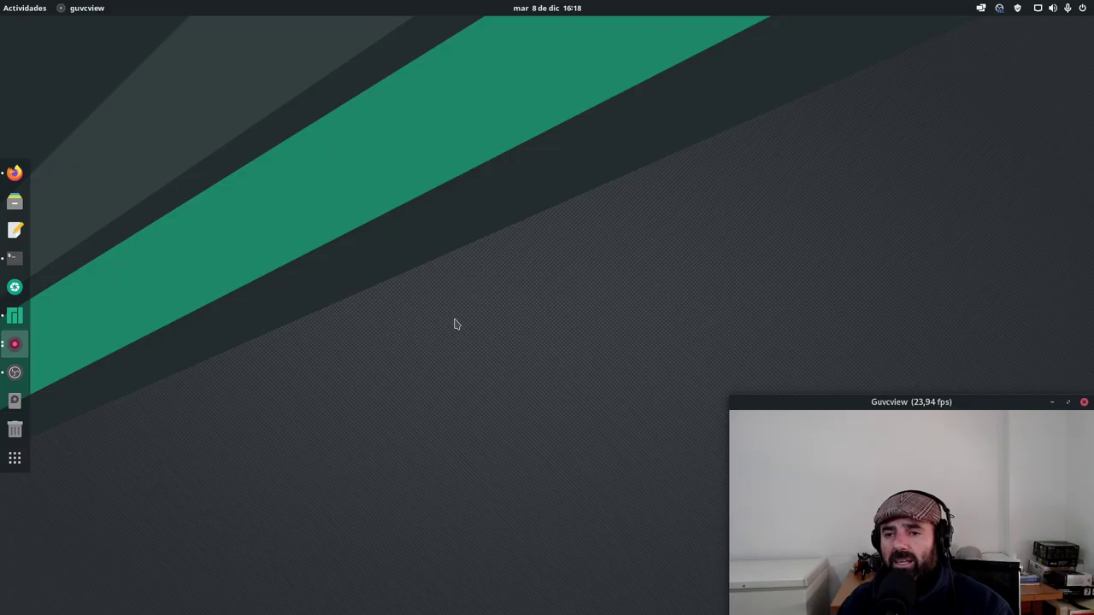
Step: Enlarge the Extensiones window to show more of the integrated extensions and place it clear of the webcam view
{"action": "left_click_drag", "start_coordinate": [276, 130], "coordinate": [371, 57]}
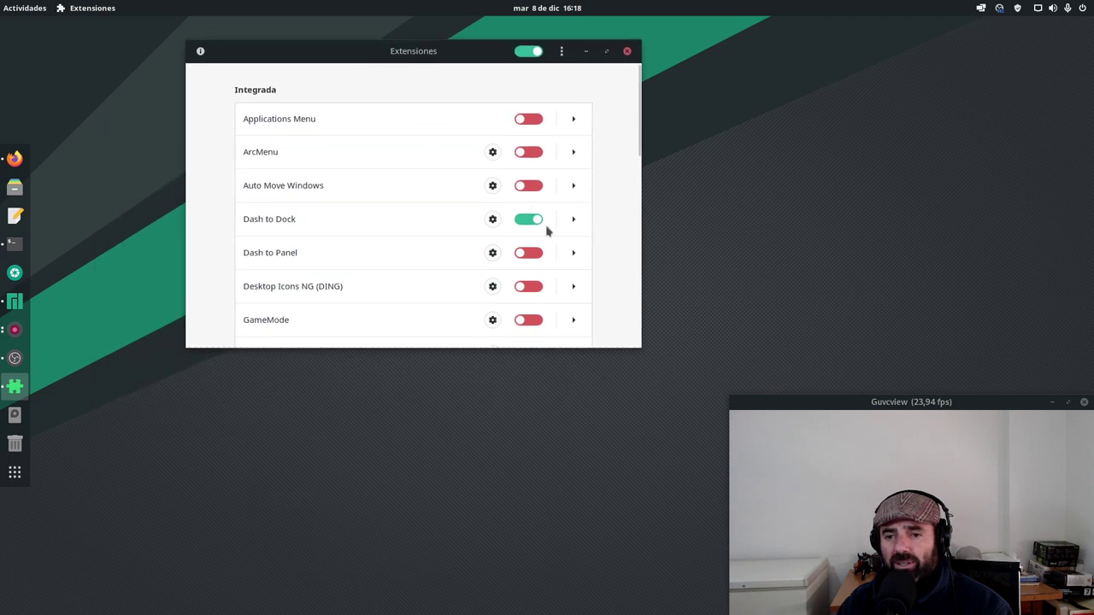
{"action": "left_click_drag", "start_coordinate": [637, 346], "coordinate": [865, 610]}
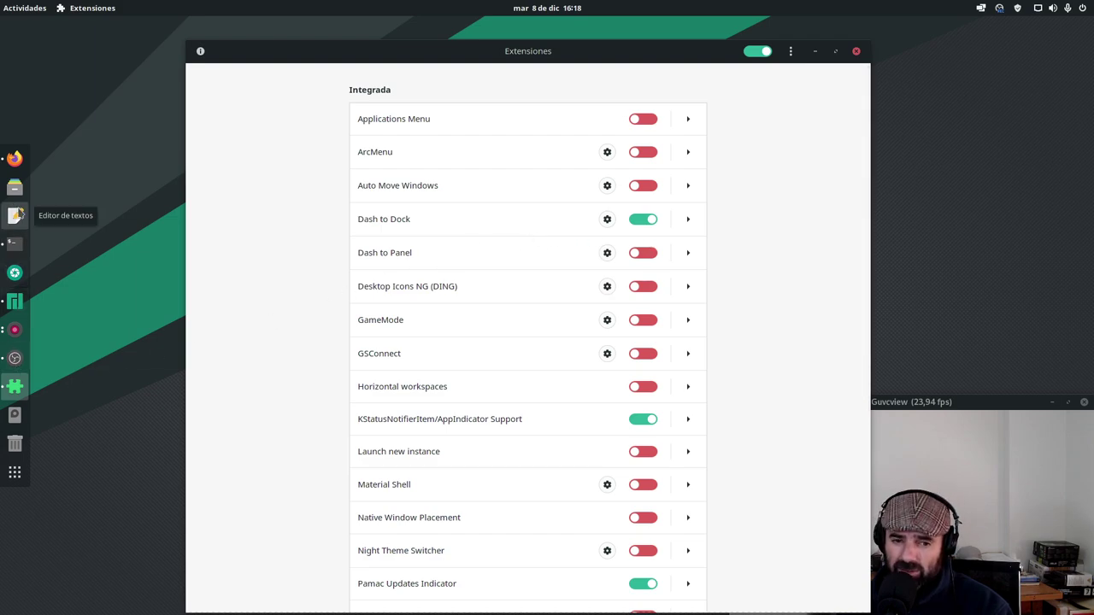
{"action": "left_click_drag", "start_coordinate": [400, 53], "coordinate": [288, 48]}
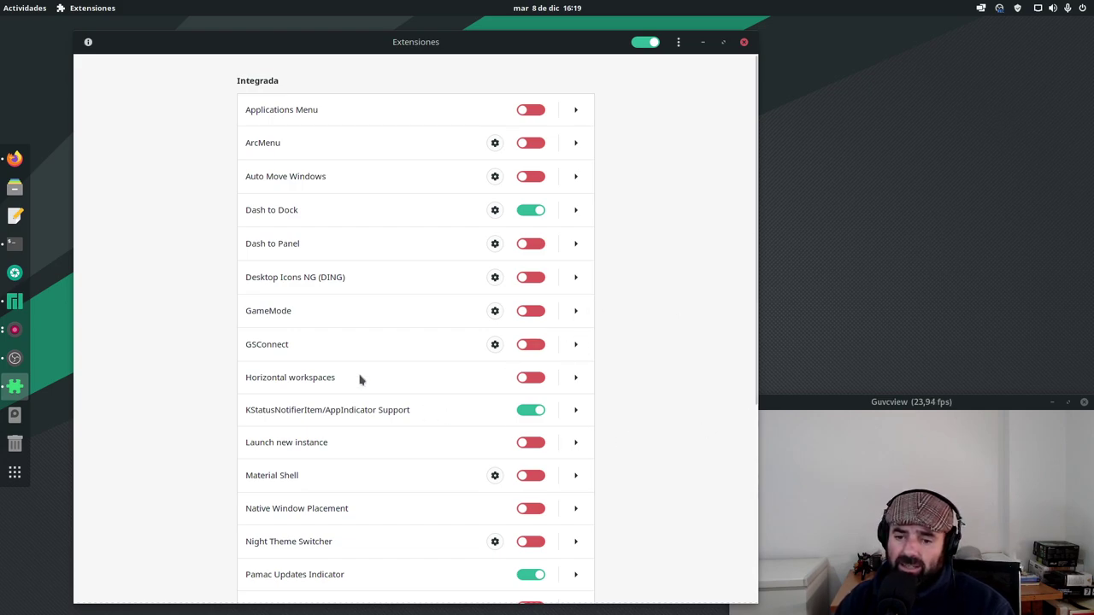
Step: Open the preferences of the Pop Shell extension and move their window over the extensions list
{"action": "scroll", "coordinate": [360, 379], "scroll_direction": "down", "scroll_amount": 3}
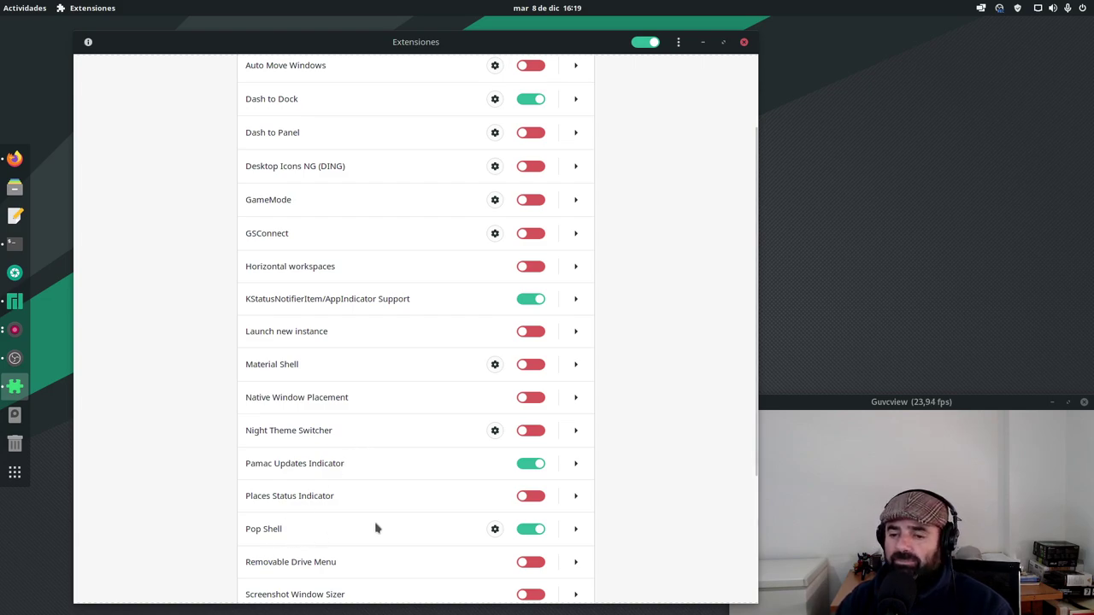
{"action": "left_click", "coordinate": [495, 528]}
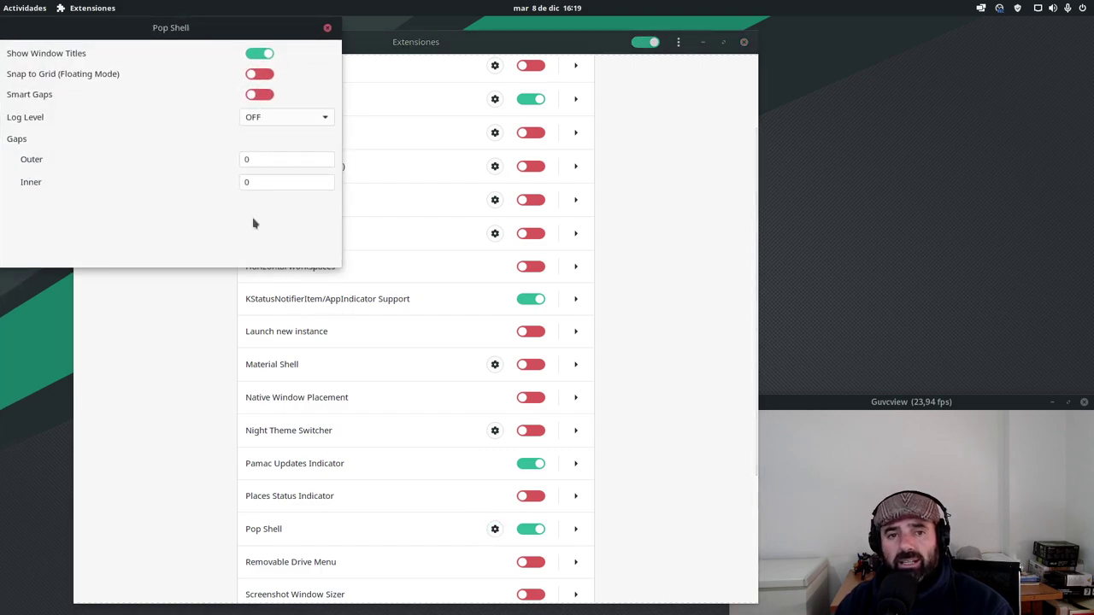
{"action": "left_click_drag", "start_coordinate": [159, 32], "coordinate": [317, 101]}
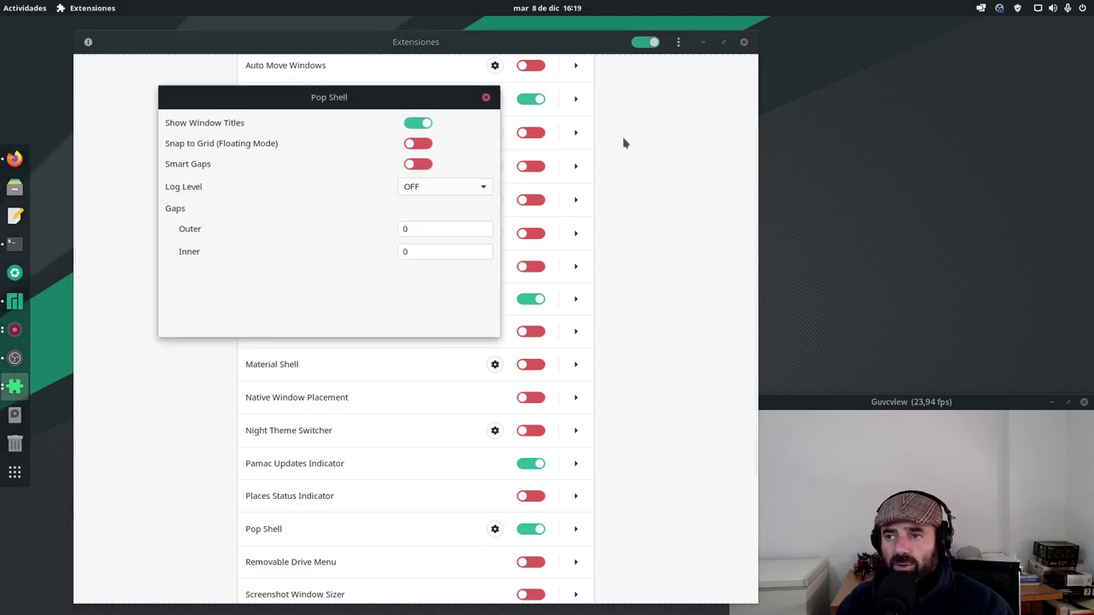
Step: Close the Pop Shell preferences, view the tiling options in the Pop Shell status menu and dismiss it
{"action": "left_click", "coordinate": [485, 98]}
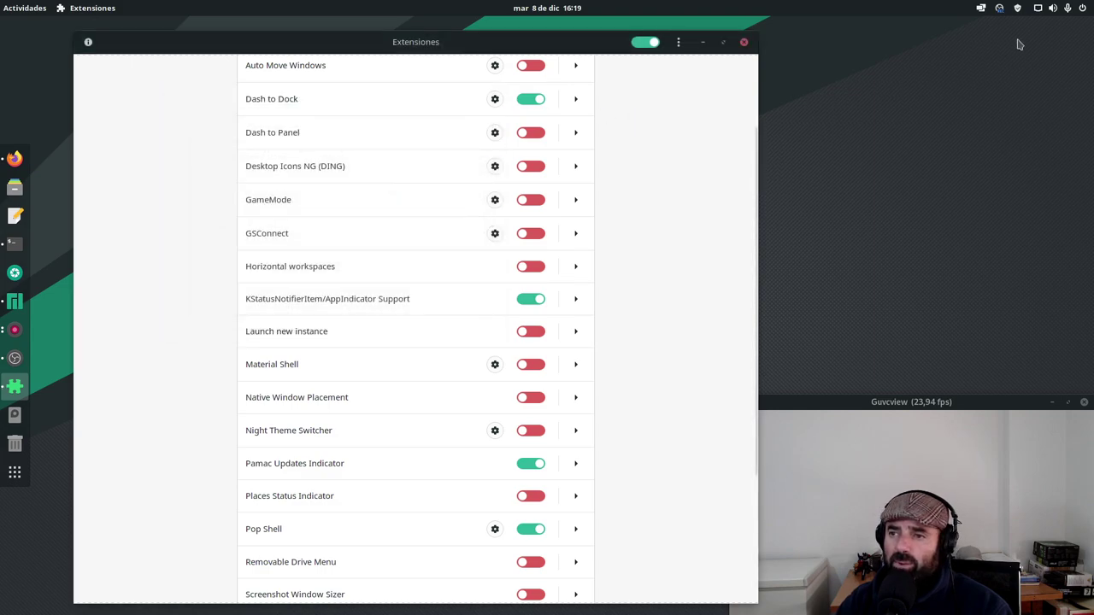
{"action": "left_click", "coordinate": [980, 8]}
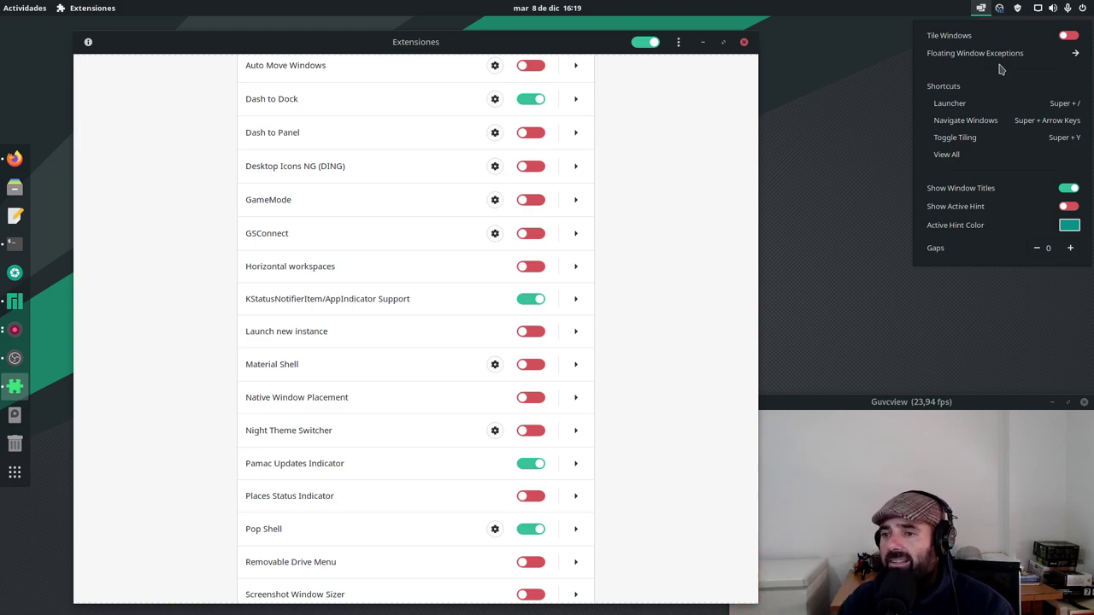
{"action": "left_click", "coordinate": [818, 128]}
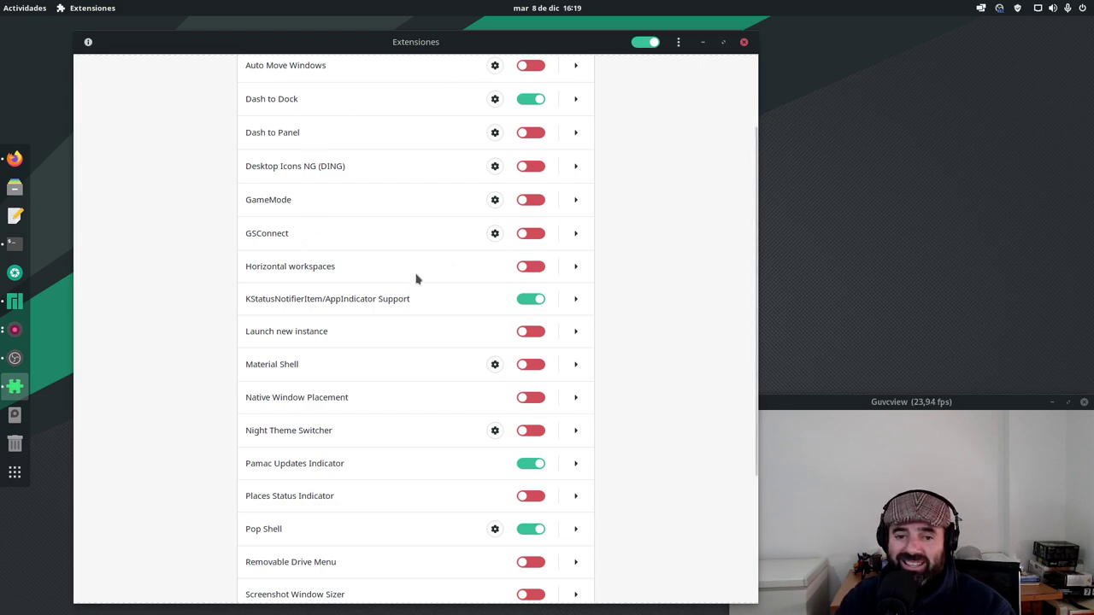
Step: Review the full list of integrated extensions, from Applications Menu to Workspace Indicator, and close Extensiones
{"action": "scroll", "coordinate": [415, 291], "scroll_direction": "down", "scroll_amount": 5}
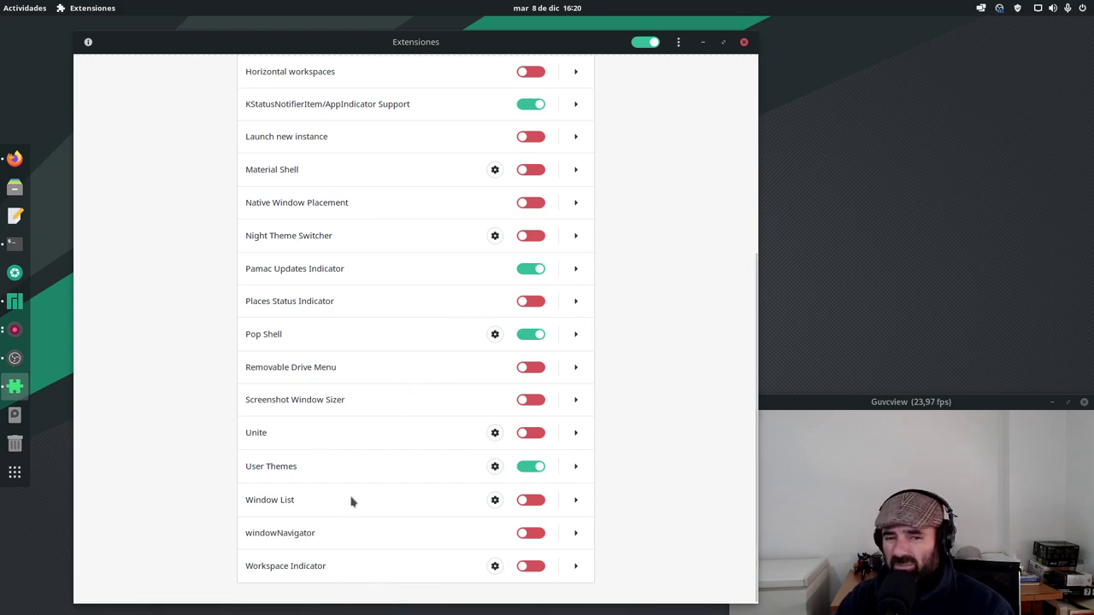
{"action": "scroll", "coordinate": [351, 502], "scroll_direction": "up", "scroll_amount": 8}
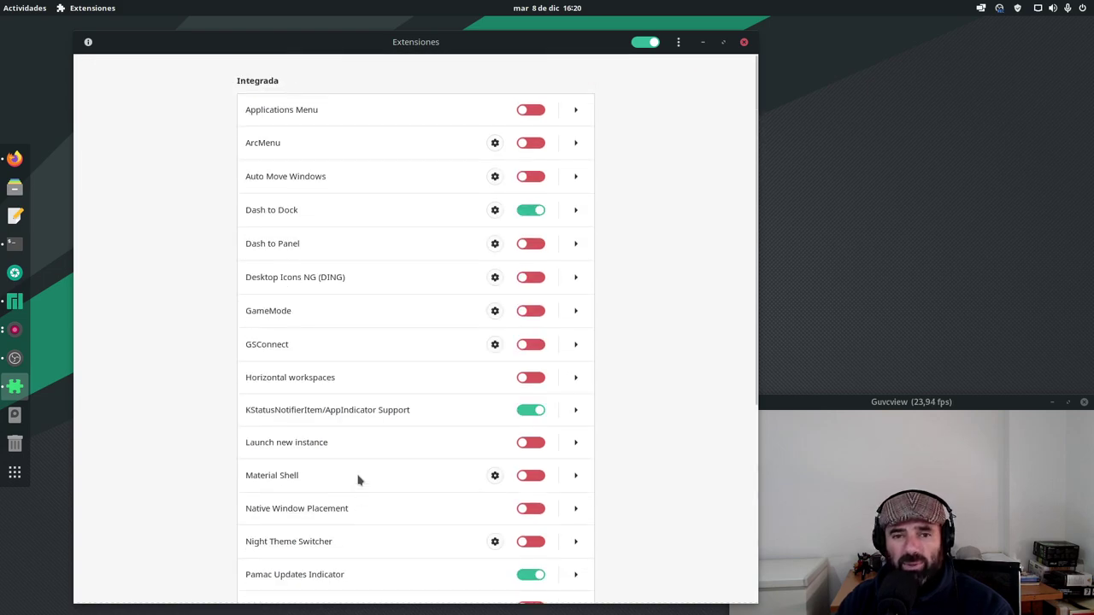
{"action": "scroll", "coordinate": [379, 444], "scroll_direction": "down", "scroll_amount": 6}
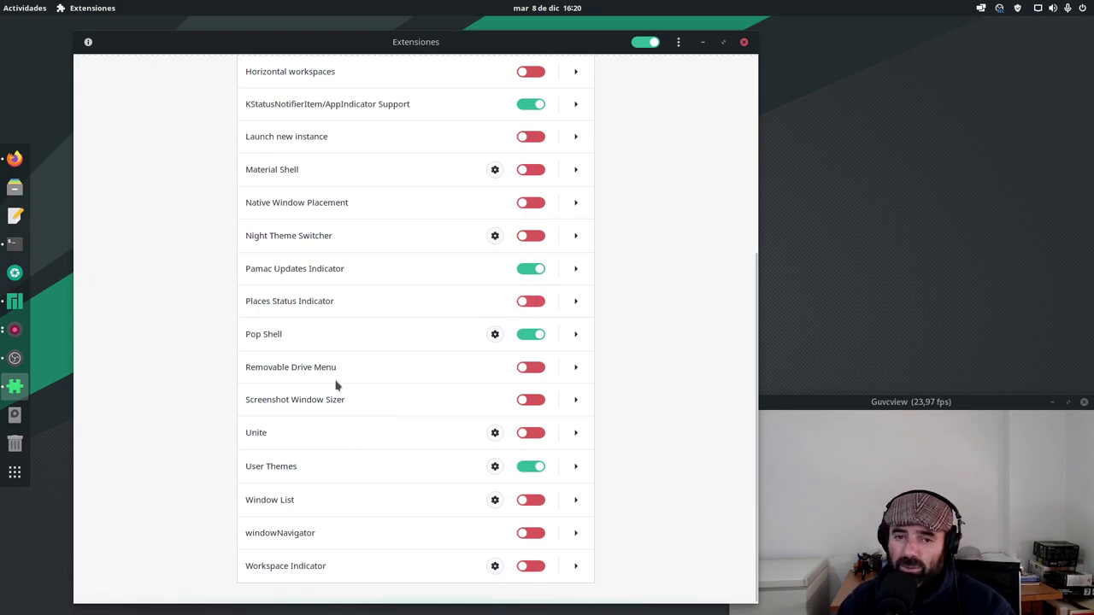
{"action": "scroll", "coordinate": [336, 380], "scroll_direction": "up", "scroll_amount": 5}
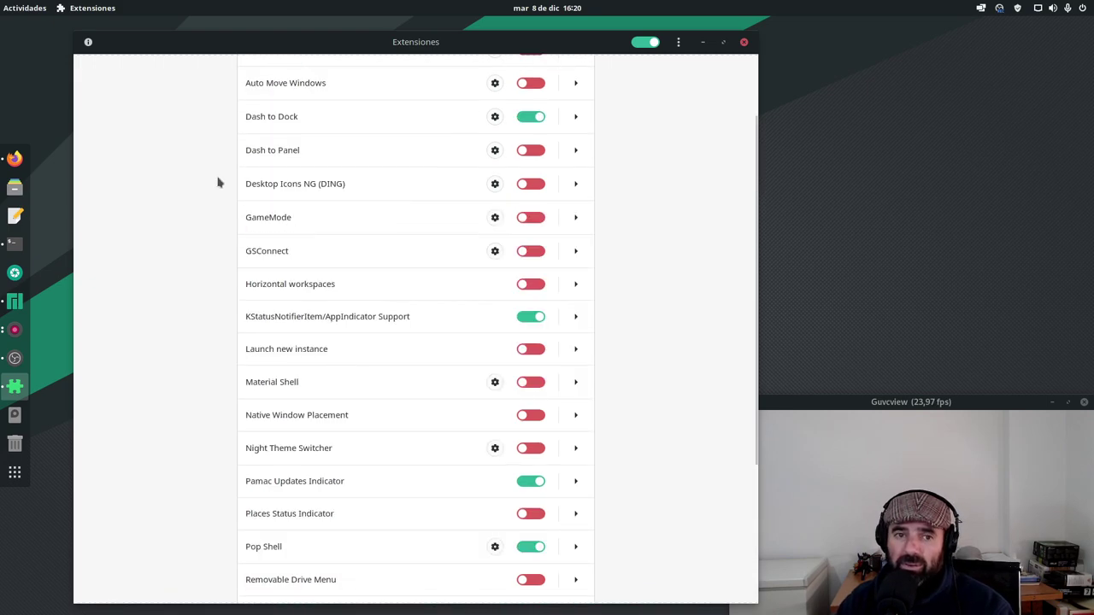
{"action": "left_click", "coordinate": [743, 43]}
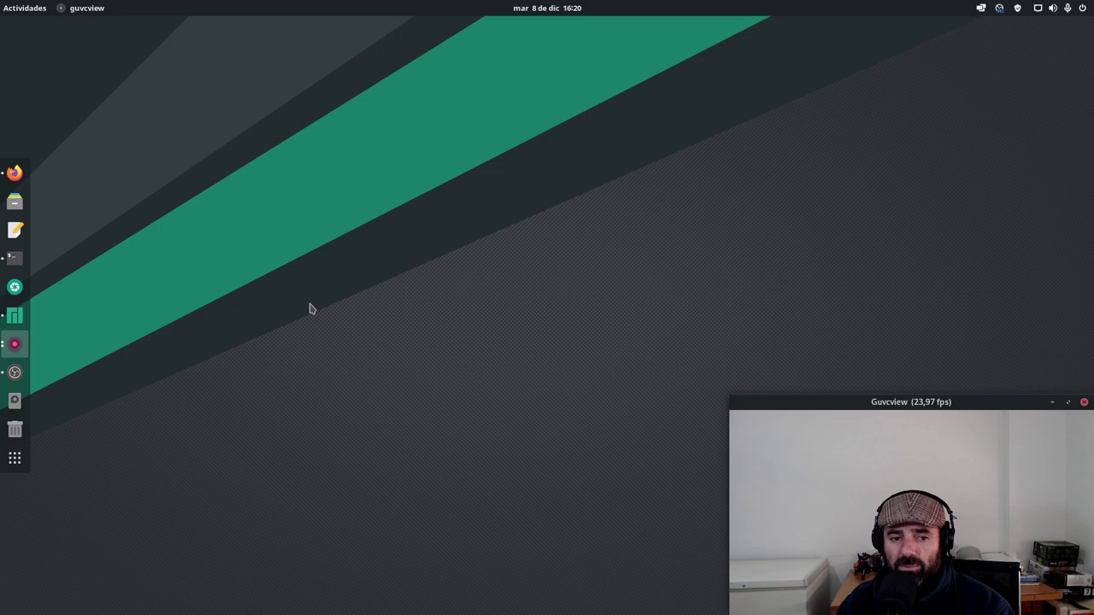
Step: View the applications in the Office folder of the application overview and close the folder
{"action": "left_click", "coordinate": [14, 458]}
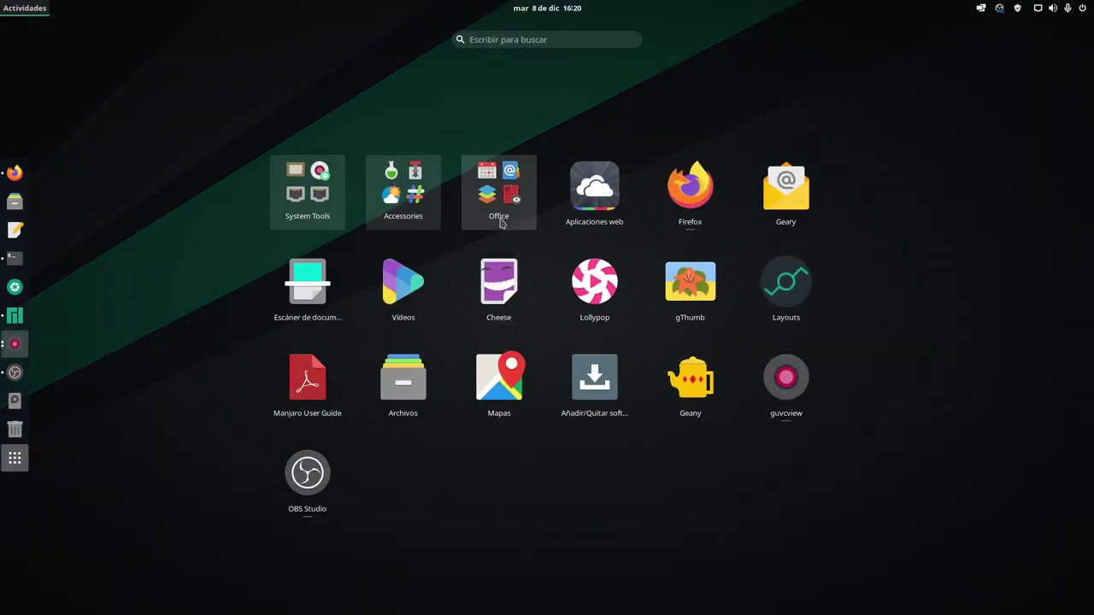
{"action": "left_click", "coordinate": [499, 218]}
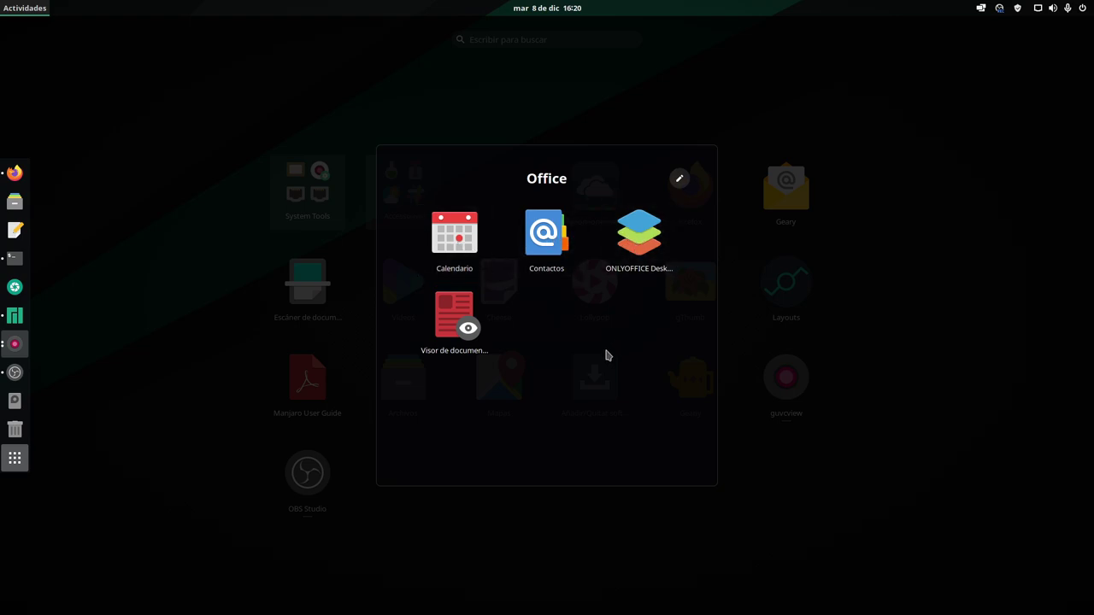
{"action": "left_click", "coordinate": [927, 322]}
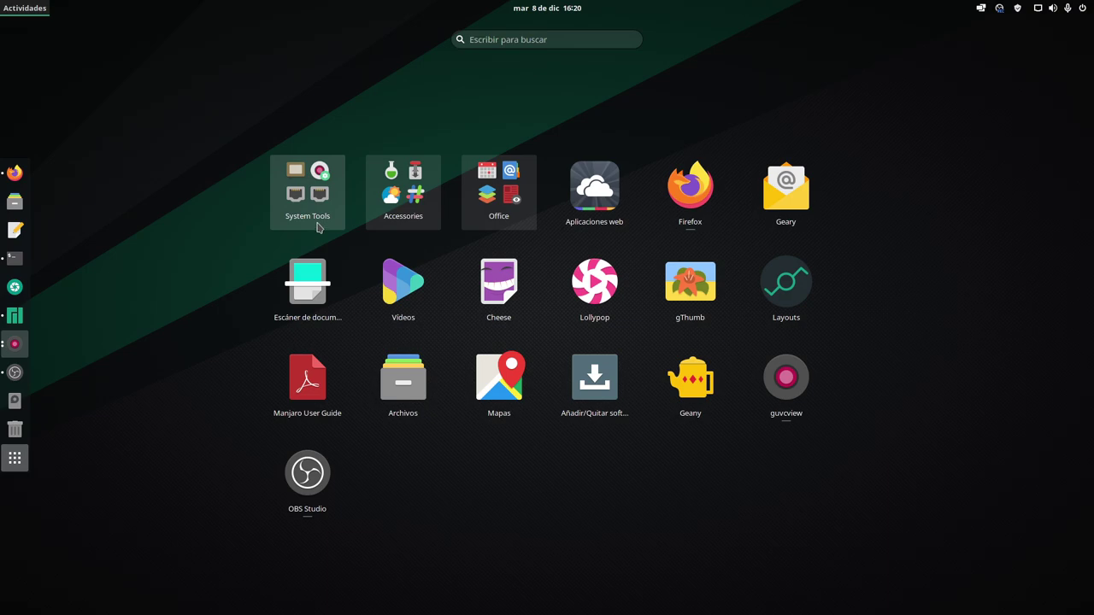
Step: Open Aplicaciones web, move its window away from the dock to show it, and close it
{"action": "left_click", "coordinate": [604, 194]}
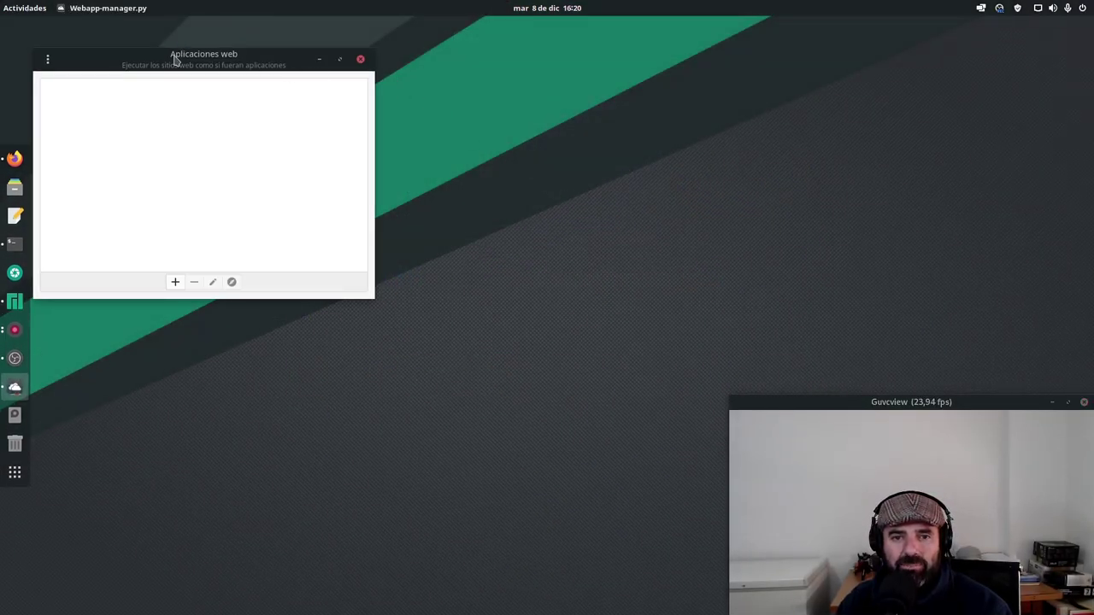
{"action": "left_click_drag", "start_coordinate": [174, 59], "coordinate": [318, 94]}
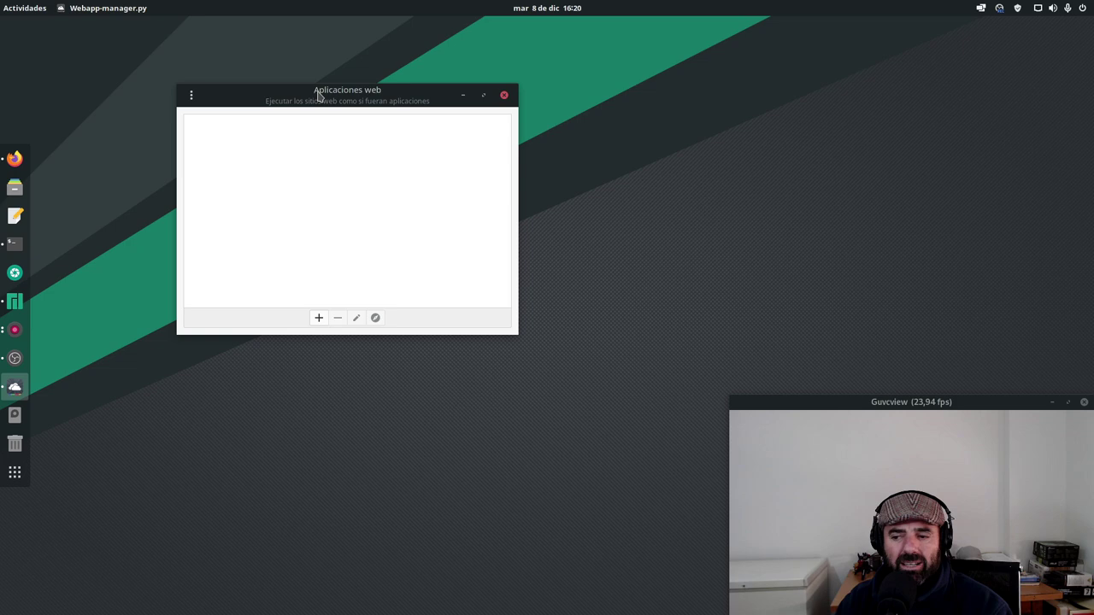
{"action": "left_click", "coordinate": [505, 95]}
Step: Open Añadir/Quitar software from the application overview and enlarge its window
{"action": "left_click", "coordinate": [15, 458]}
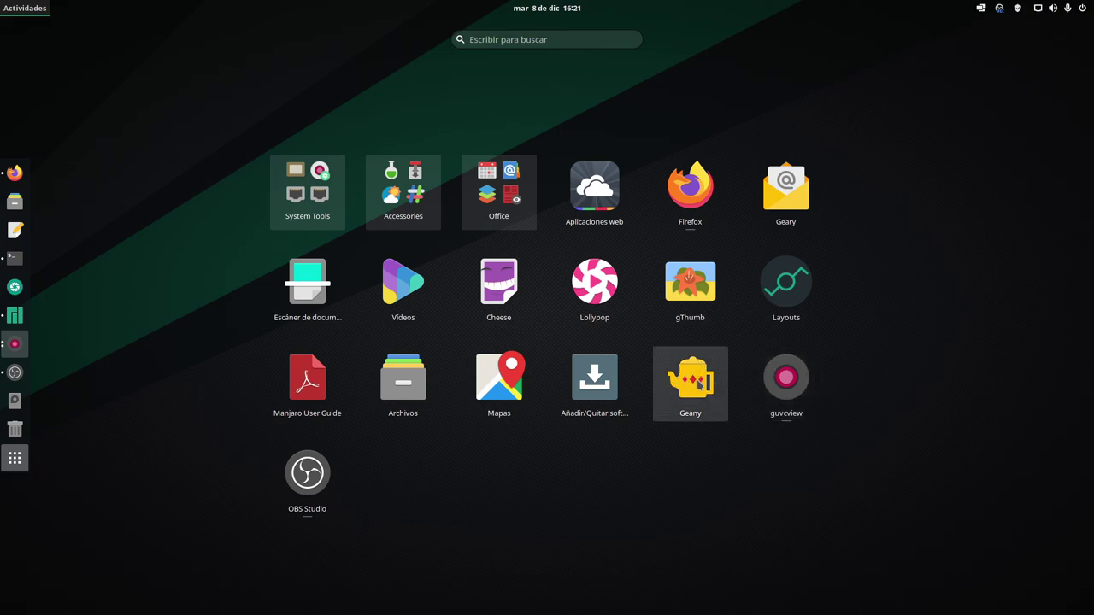
{"action": "left_click", "coordinate": [592, 396]}
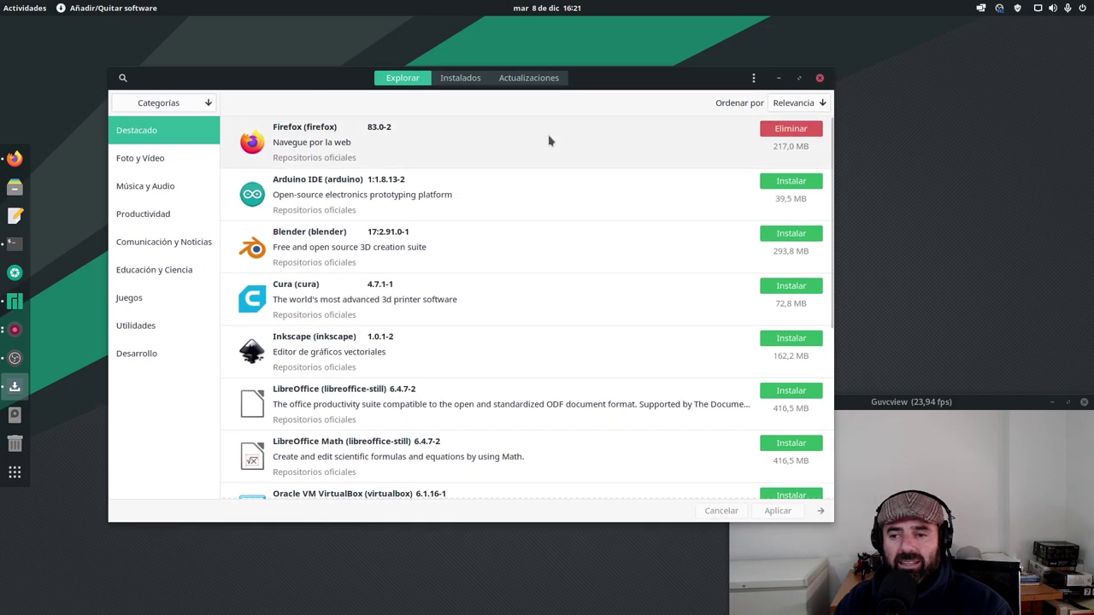
{"action": "left_click", "coordinate": [799, 78]}
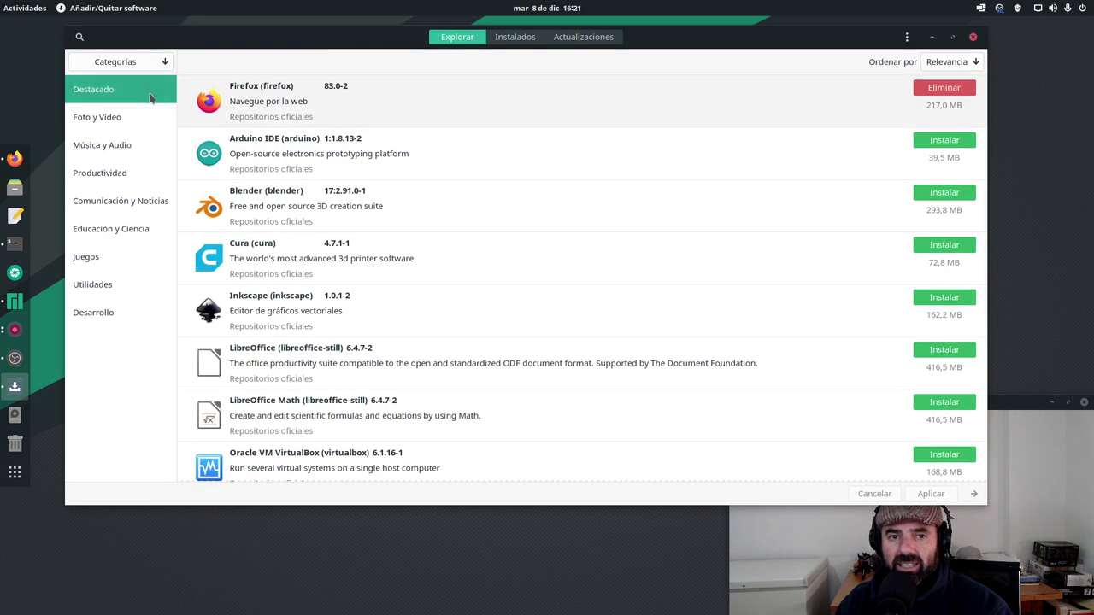
Step: Check the Categorías grouping options, browse the software categories from Foto y Vídeo to Desarrollo, and return to Destacado
{"action": "left_click", "coordinate": [124, 64]}
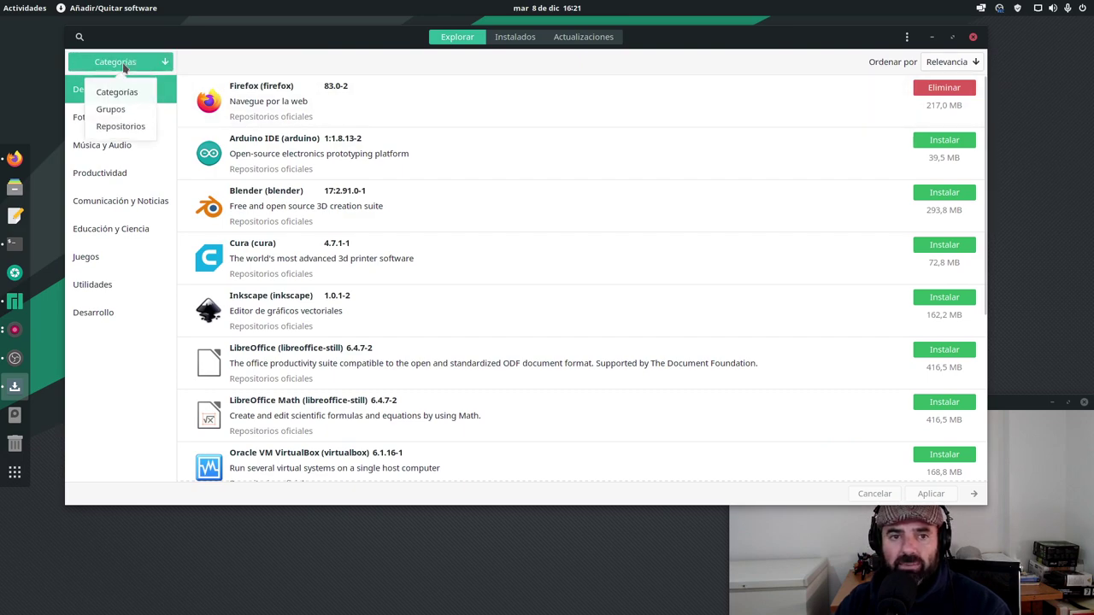
{"action": "left_click", "coordinate": [149, 147]}
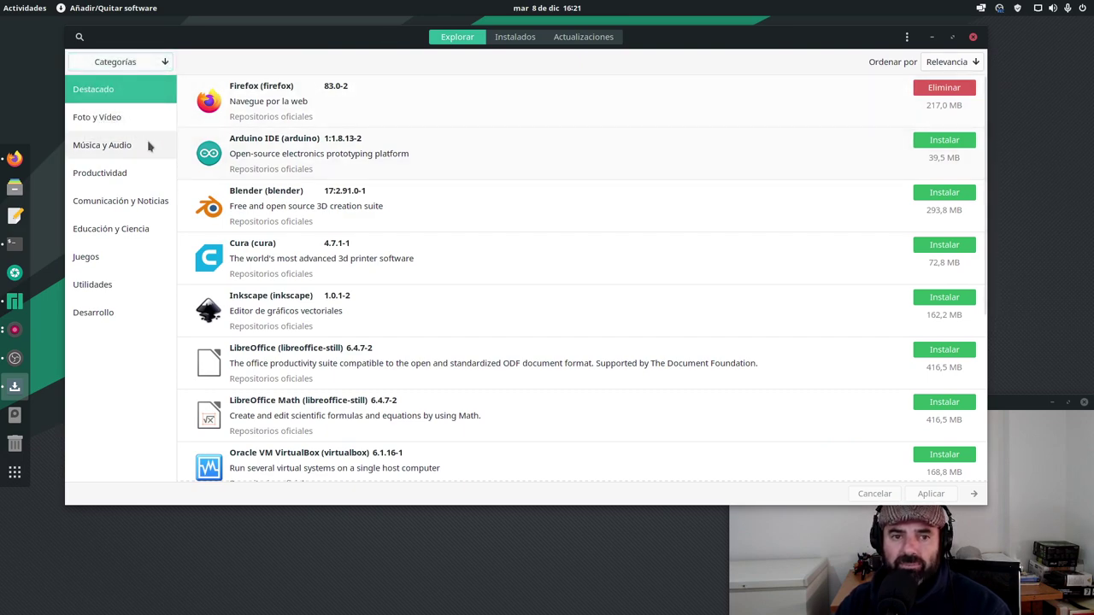
{"action": "left_click", "coordinate": [110, 118]}
{"action": "left_click", "coordinate": [112, 146]}
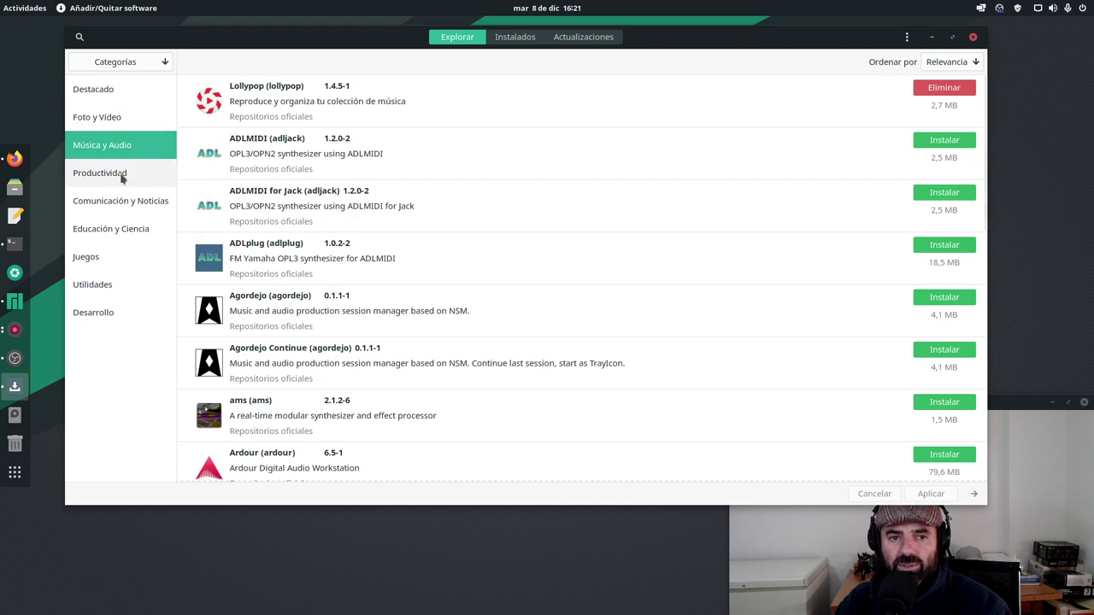
{"action": "left_click", "coordinate": [122, 176]}
{"action": "left_click", "coordinate": [136, 205]}
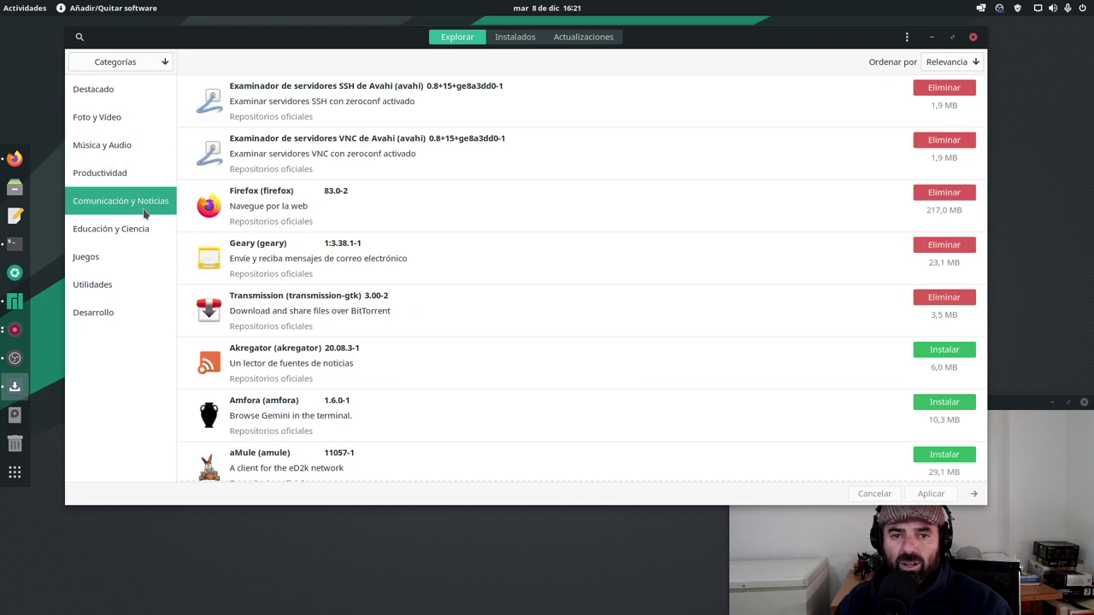
{"action": "left_click", "coordinate": [130, 238]}
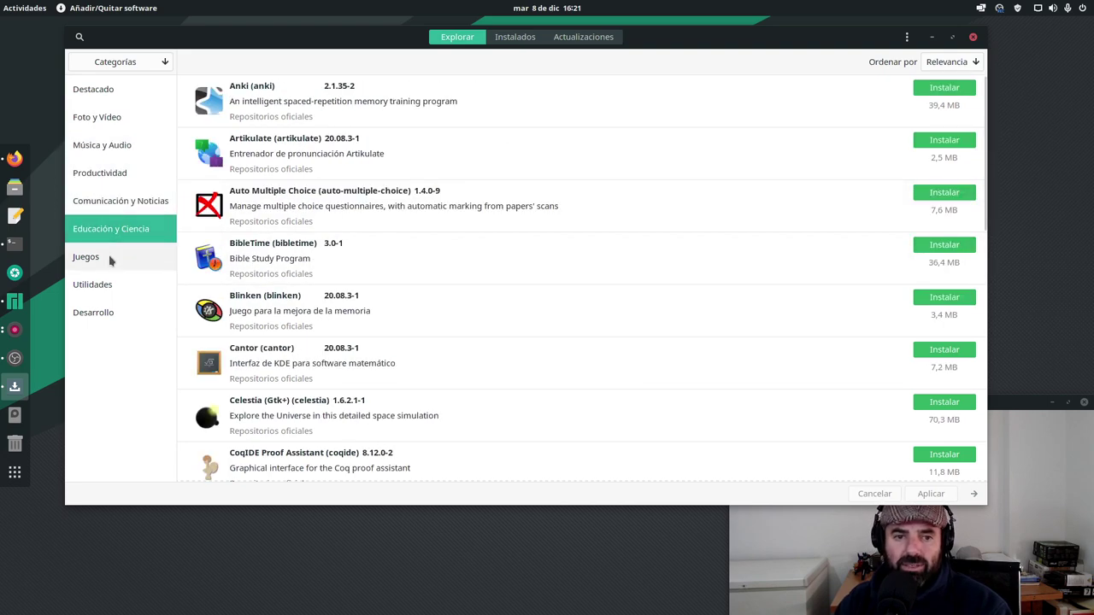
{"action": "left_click", "coordinate": [105, 261]}
{"action": "left_click", "coordinate": [99, 289]}
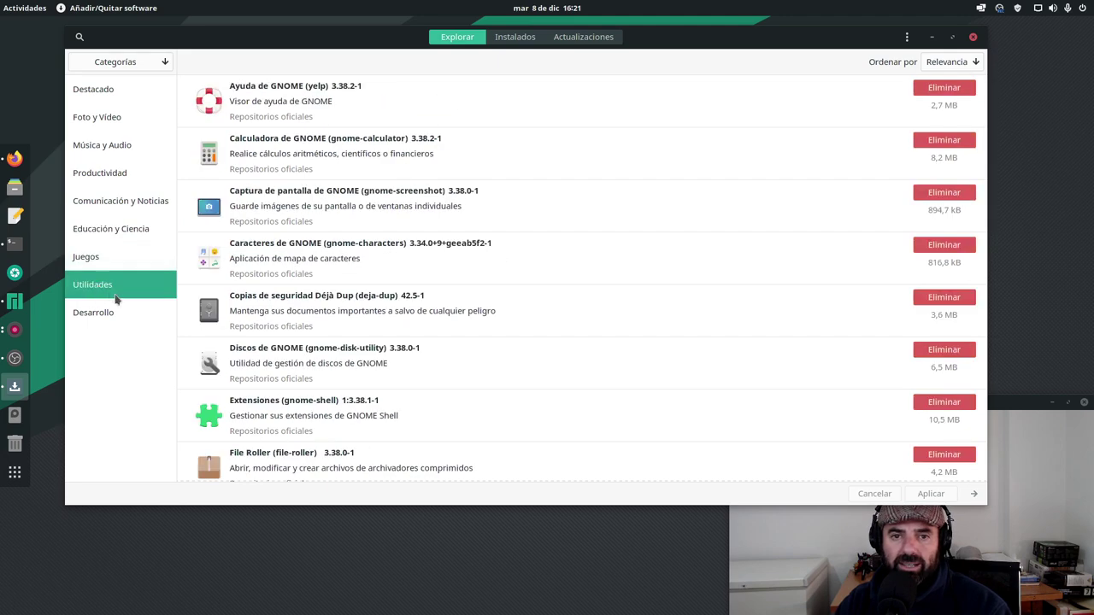
{"action": "left_click", "coordinate": [107, 314]}
{"action": "left_click", "coordinate": [97, 93]}
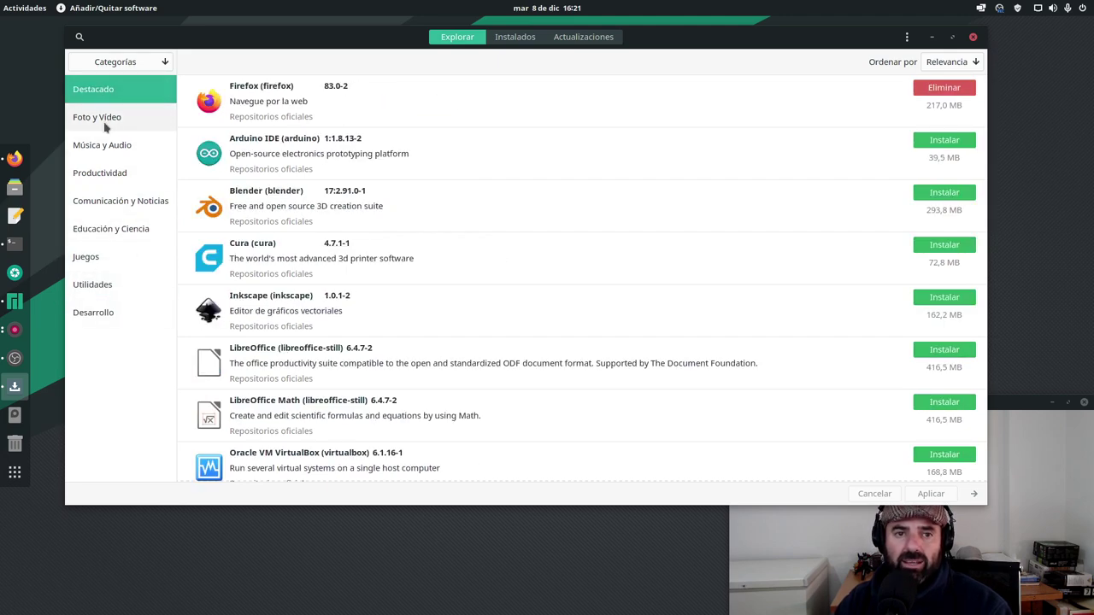
Step: Switch to Firefox and enable its Menu Bar
{"action": "left_click", "coordinate": [14, 165]}
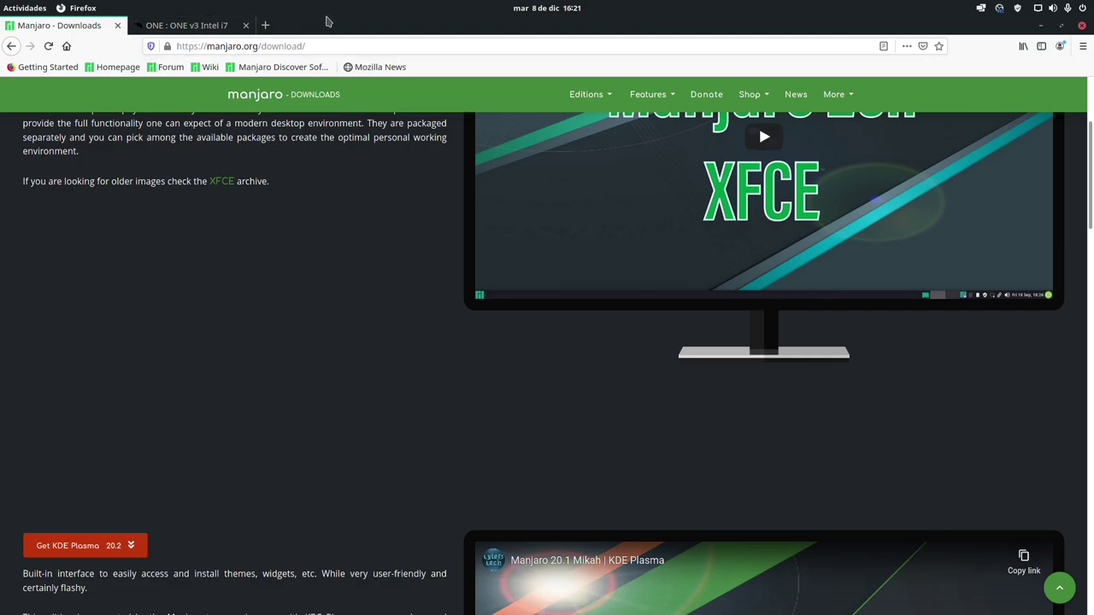
{"action": "right_click", "coordinate": [381, 21]}
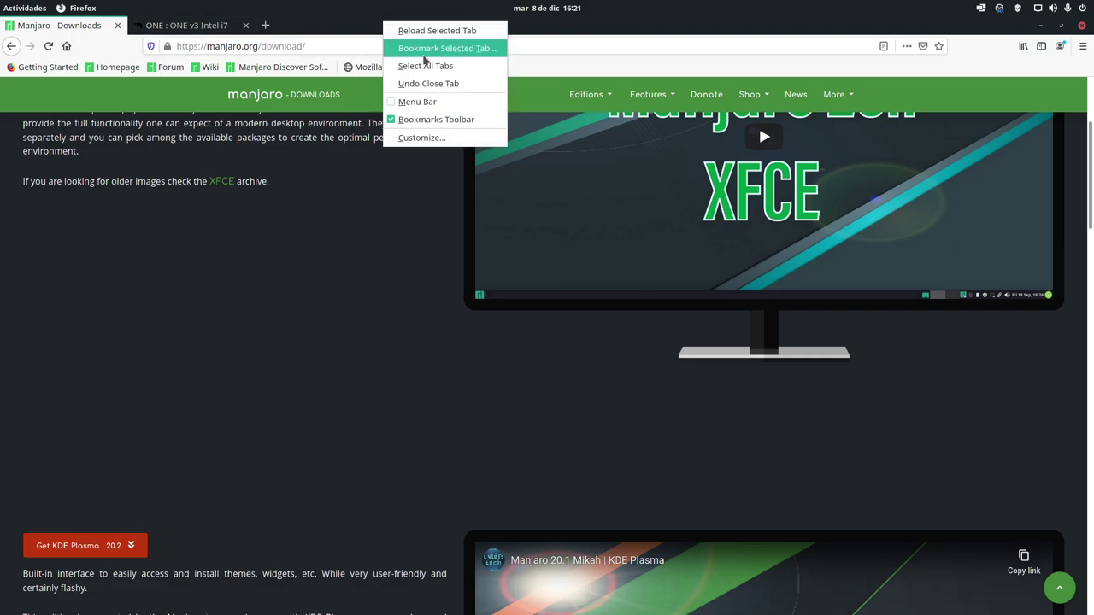
{"action": "left_click", "coordinate": [393, 100]}
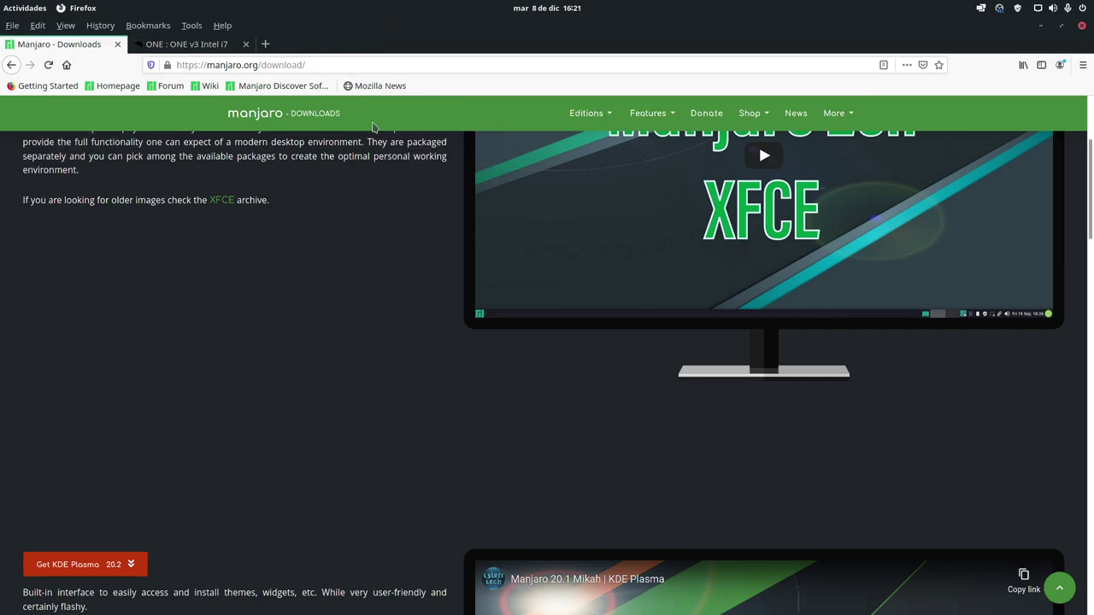
Step: Check the language of Firefox's Help menu, dismiss the menu and minimize Firefox
{"action": "left_click", "coordinate": [222, 27]}
{"action": "left_click", "coordinate": [421, 306]}
{"action": "left_click", "coordinate": [1040, 25]}
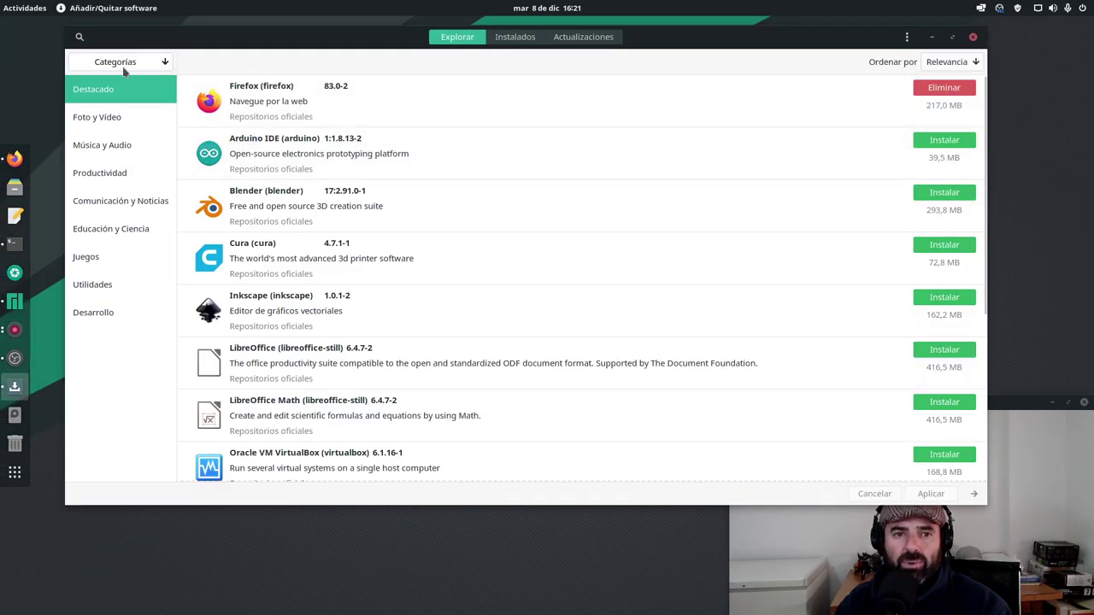
Step: Search the packages for "firefox" and mark the Spanish (Spain) language pack firefox-i18n-es-es for installation
{"action": "left_click", "coordinate": [80, 37]}
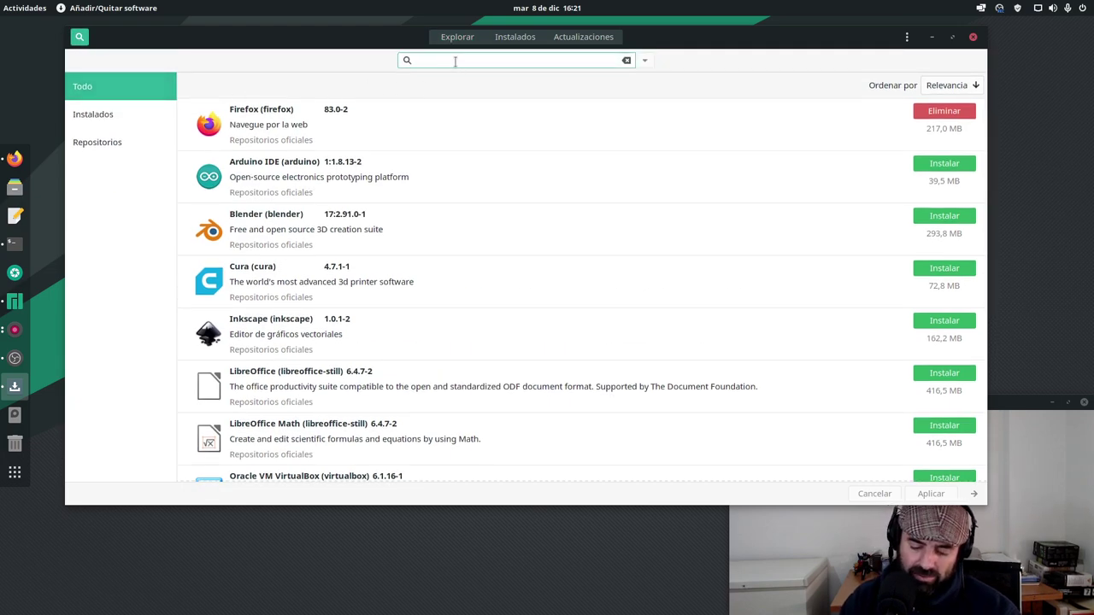
{"action": "type", "text": "firefox"}
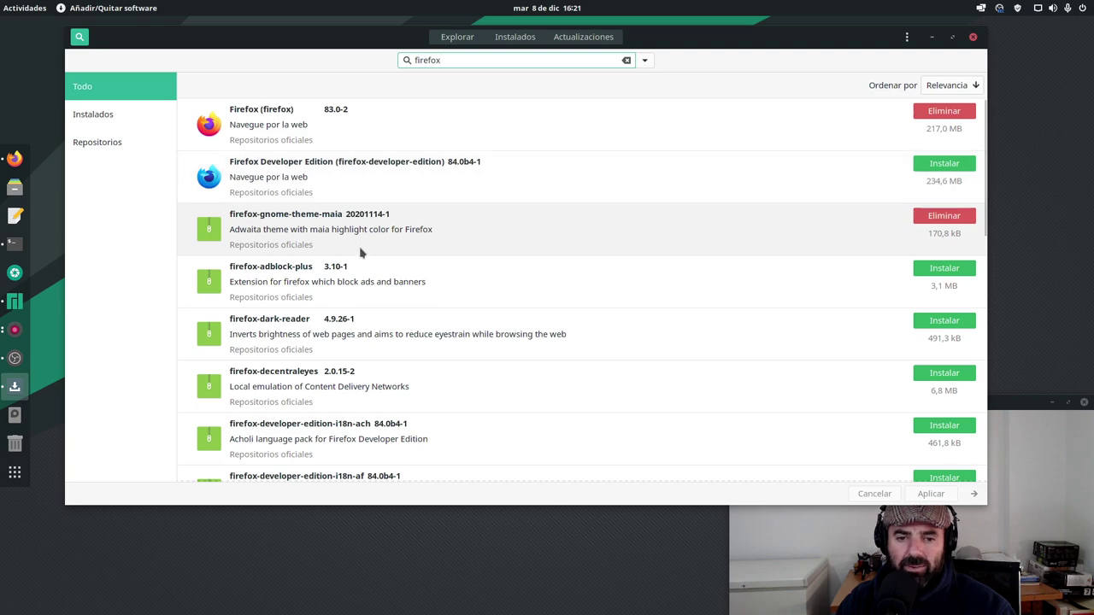
{"action": "scroll", "coordinate": [360, 252], "scroll_direction": "down", "scroll_amount": 10}
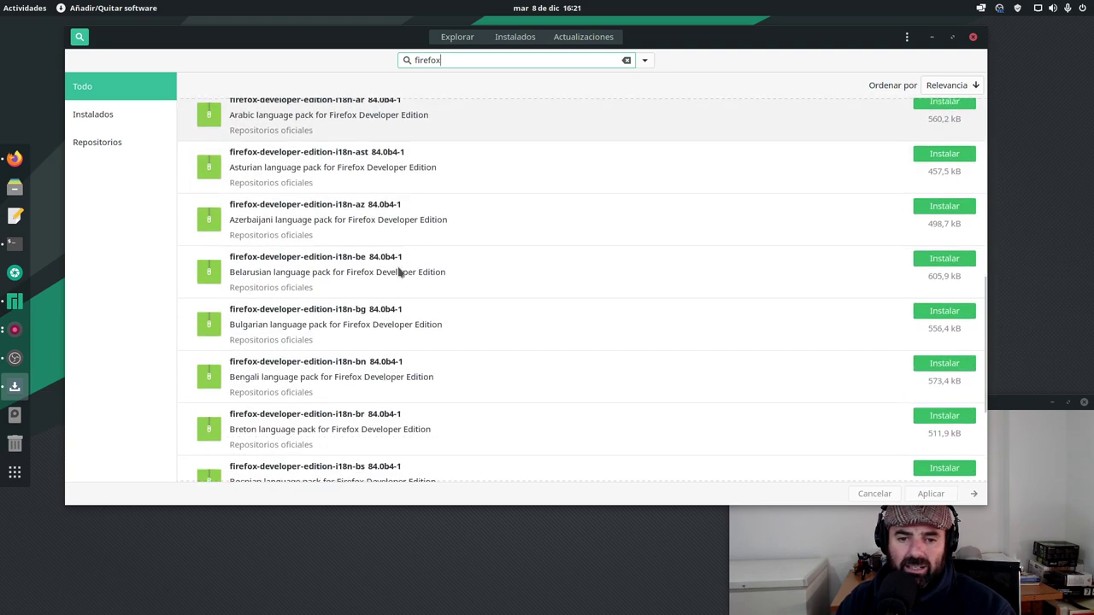
{"action": "scroll", "coordinate": [399, 272], "scroll_direction": "down", "scroll_amount": 12}
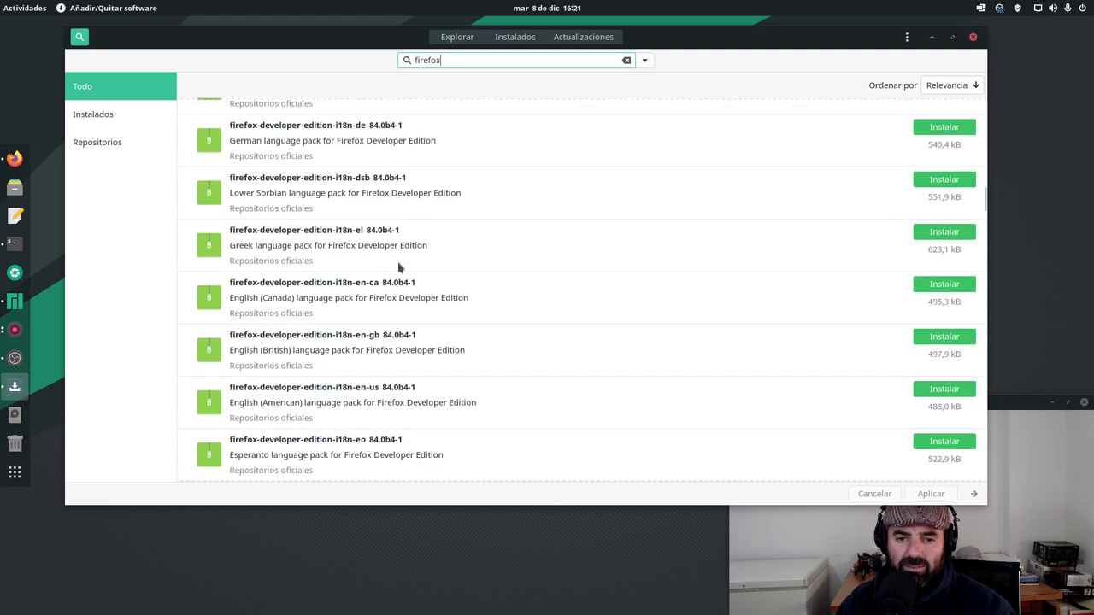
{"action": "scroll", "coordinate": [398, 268], "scroll_direction": "down", "scroll_amount": 16}
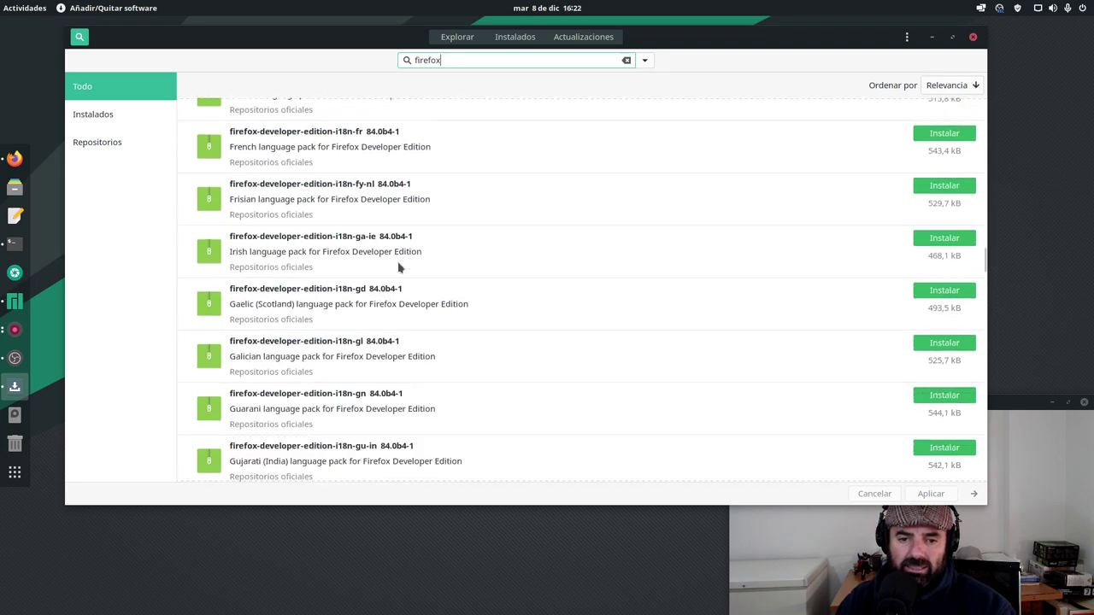
{"action": "scroll", "coordinate": [398, 267], "scroll_direction": "down", "scroll_amount": 20}
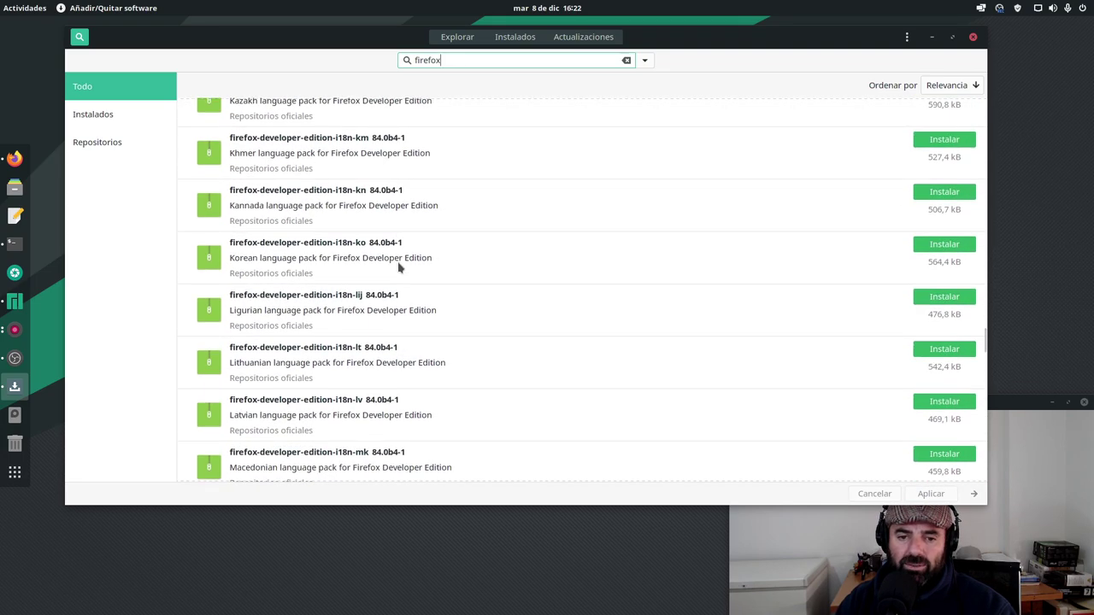
{"action": "scroll", "coordinate": [398, 267], "scroll_direction": "down", "scroll_amount": 20}
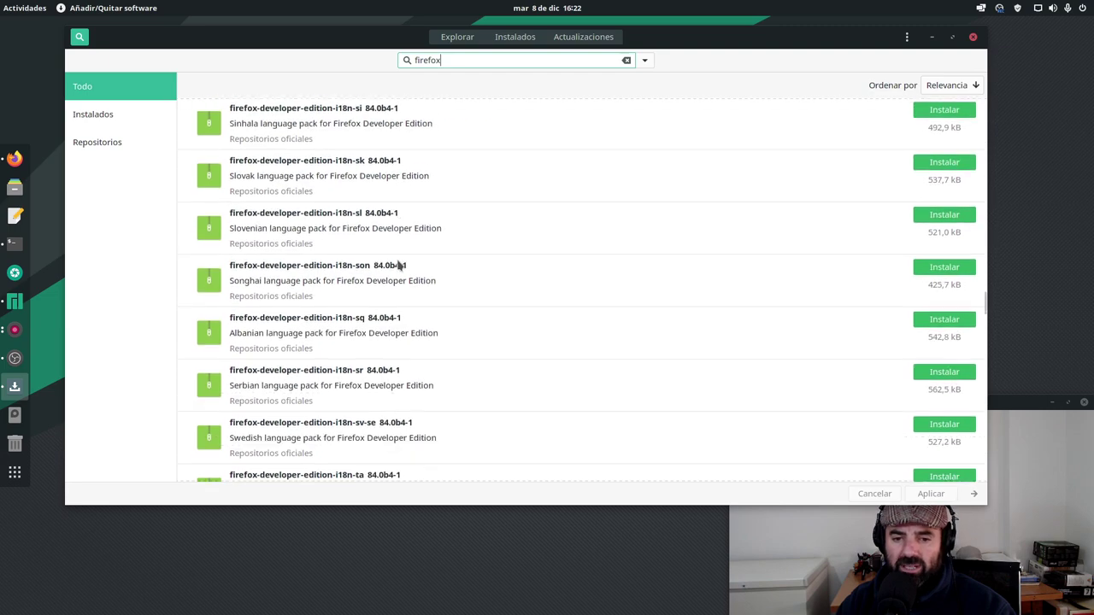
{"action": "scroll", "coordinate": [398, 268], "scroll_direction": "down", "scroll_amount": 20}
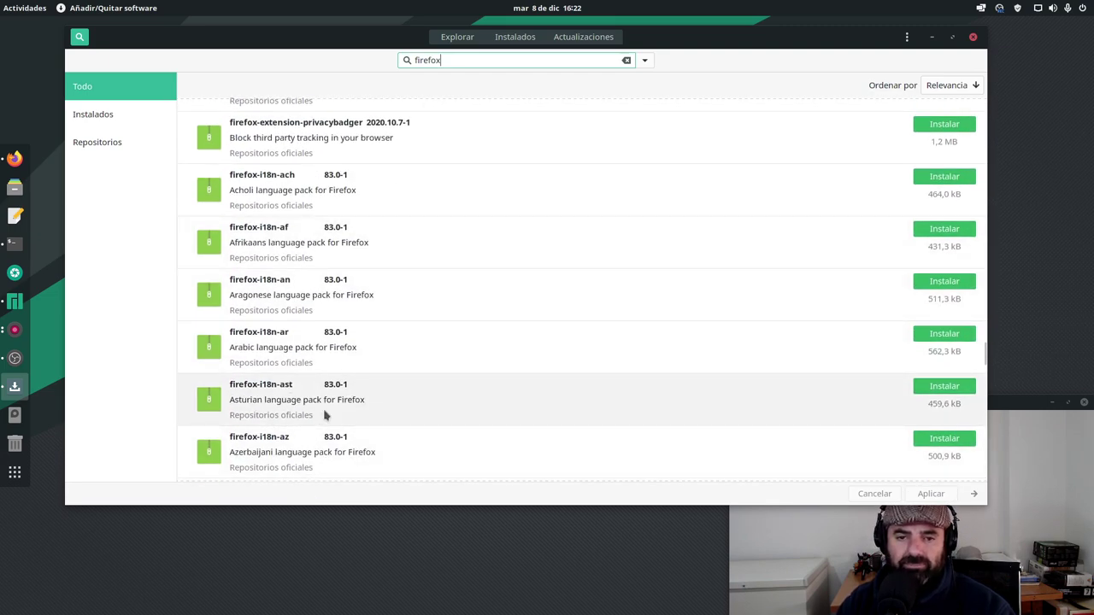
{"action": "scroll", "coordinate": [405, 351], "scroll_direction": "down", "scroll_amount": 10}
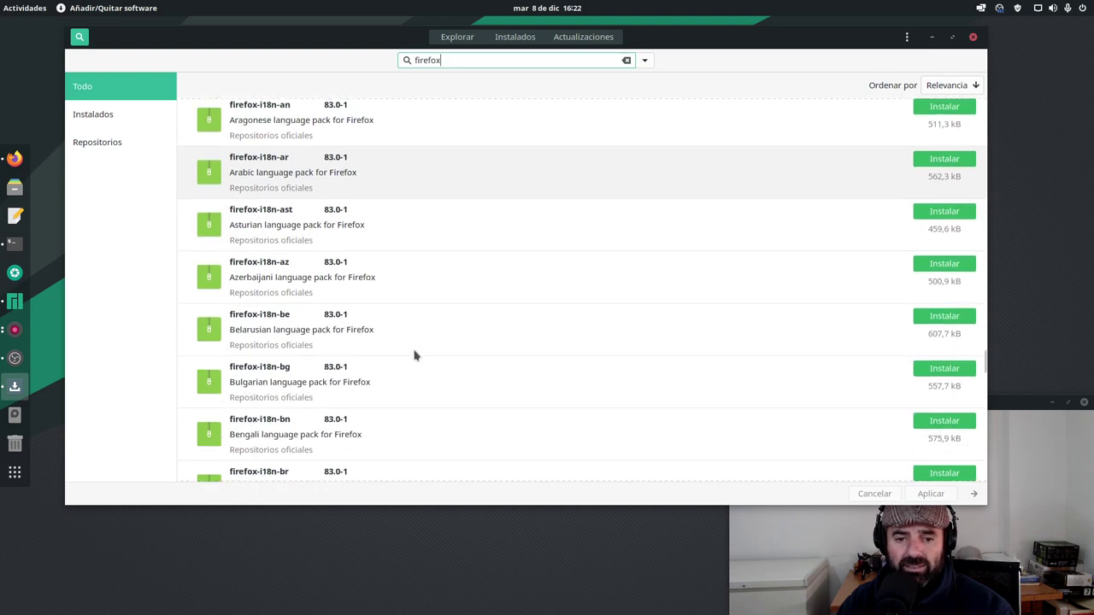
{"action": "scroll", "coordinate": [415, 355], "scroll_direction": "down", "scroll_amount": 8}
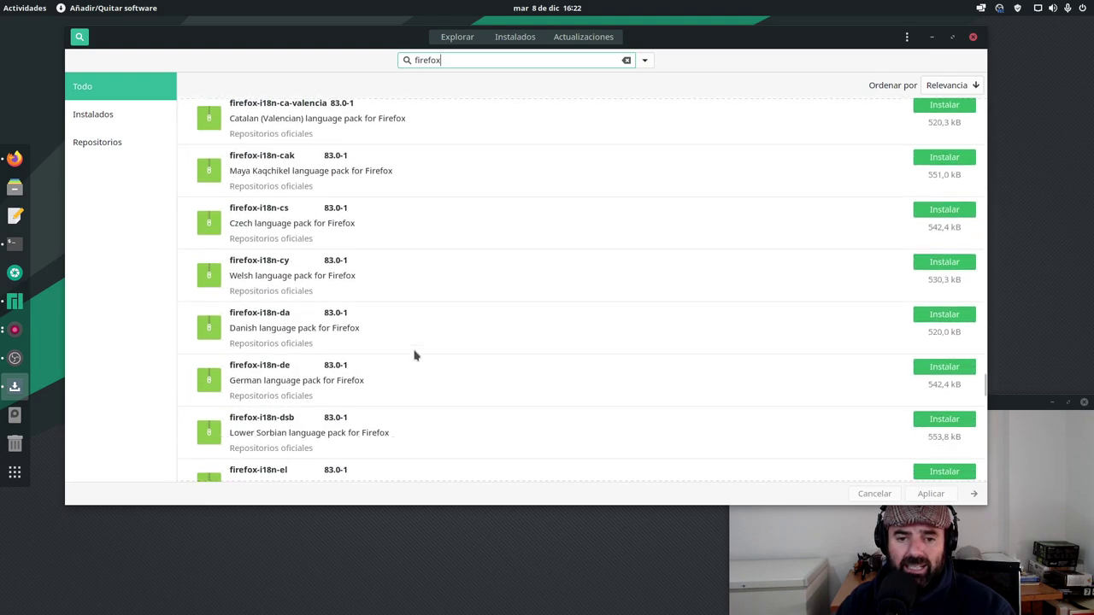
{"action": "scroll", "coordinate": [414, 355], "scroll_direction": "down", "scroll_amount": 4}
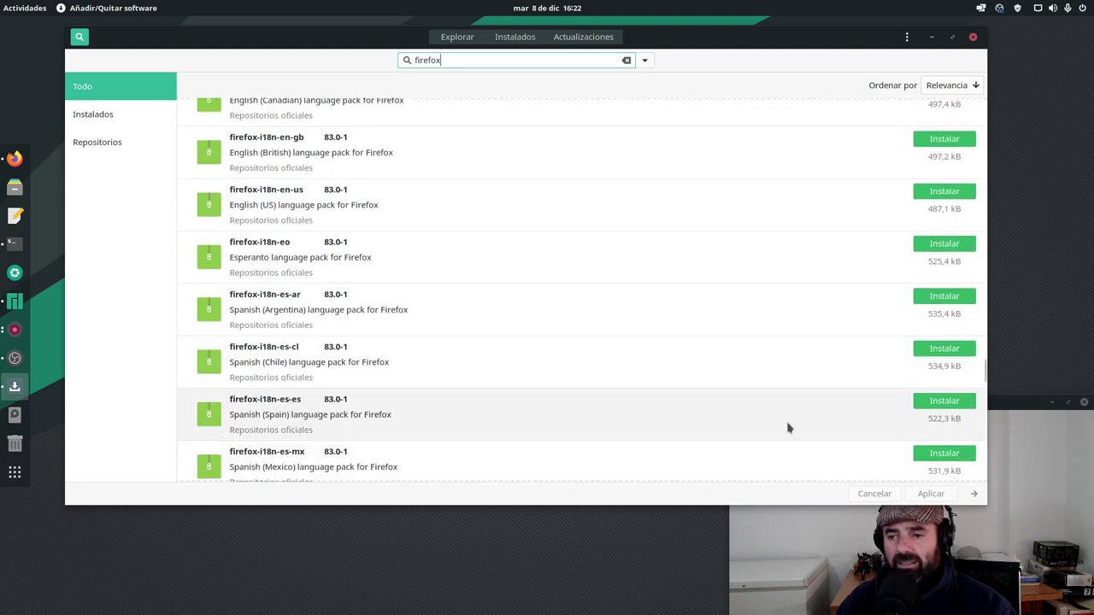
{"action": "left_click", "coordinate": [965, 408]}
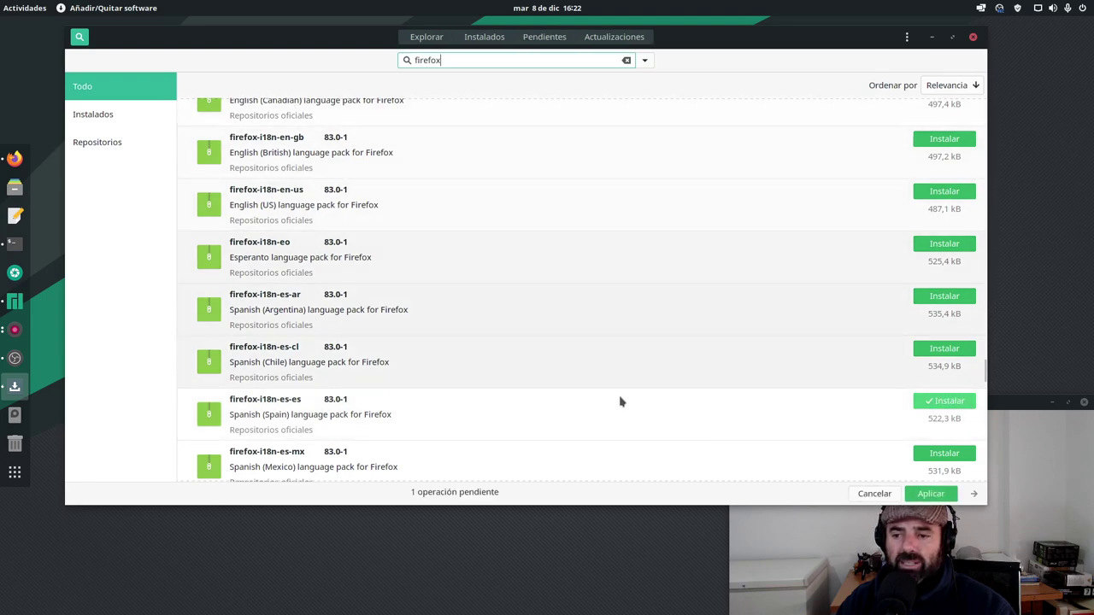
Step: Apply the pending language pack installation, authenticate with the account password and confirm the transaction summary
{"action": "left_click", "coordinate": [931, 493]}
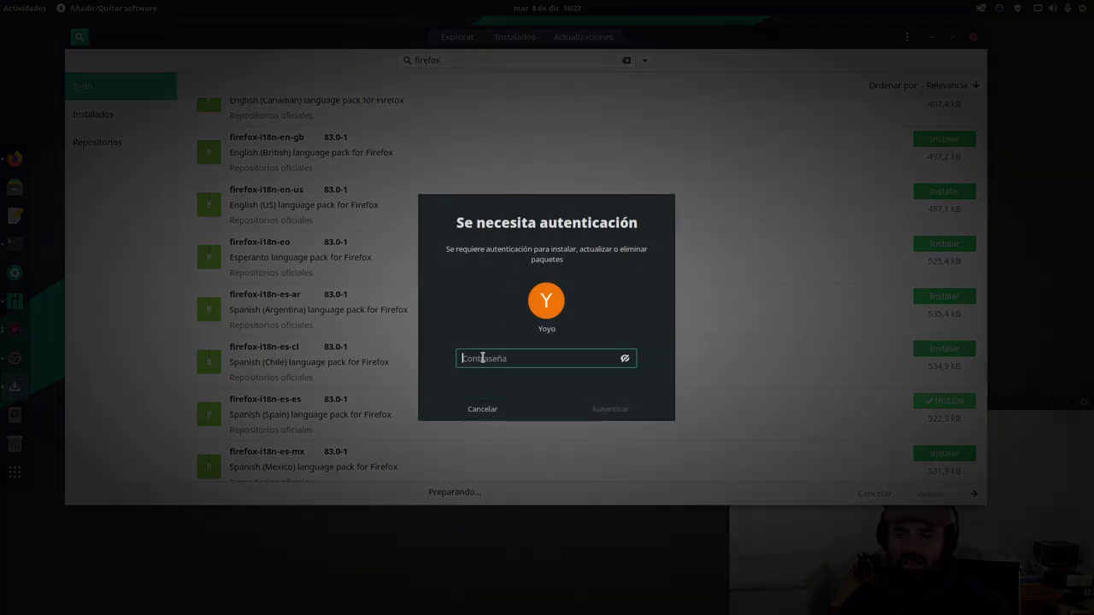
{"action": "type", "text": "x"}
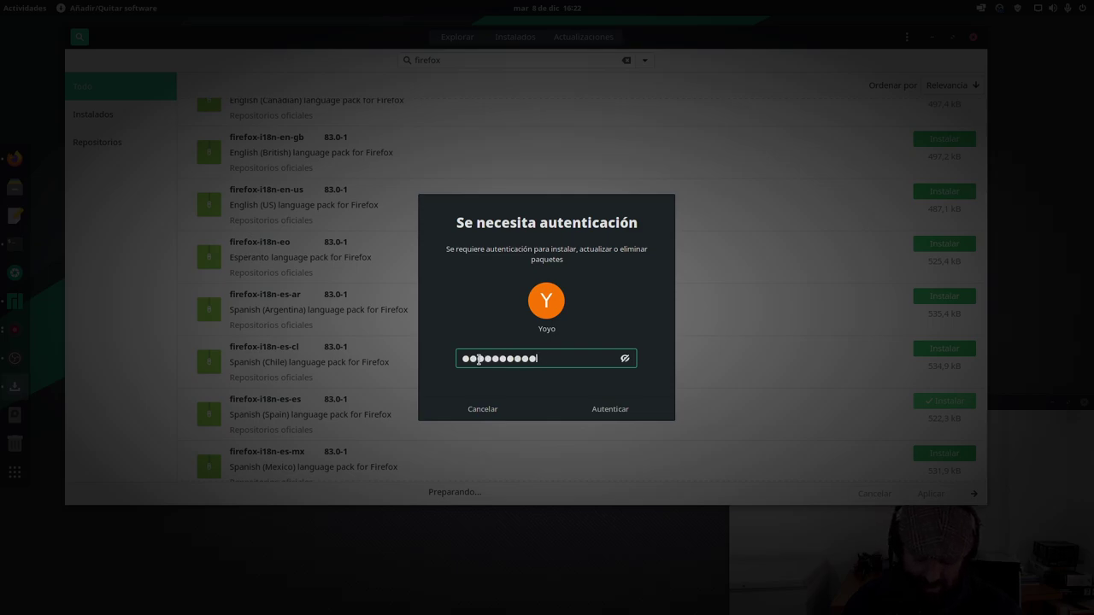
{"action": "type", "text": "xxxxxxxxxxxx"}
{"action": "key", "text": "Return"}
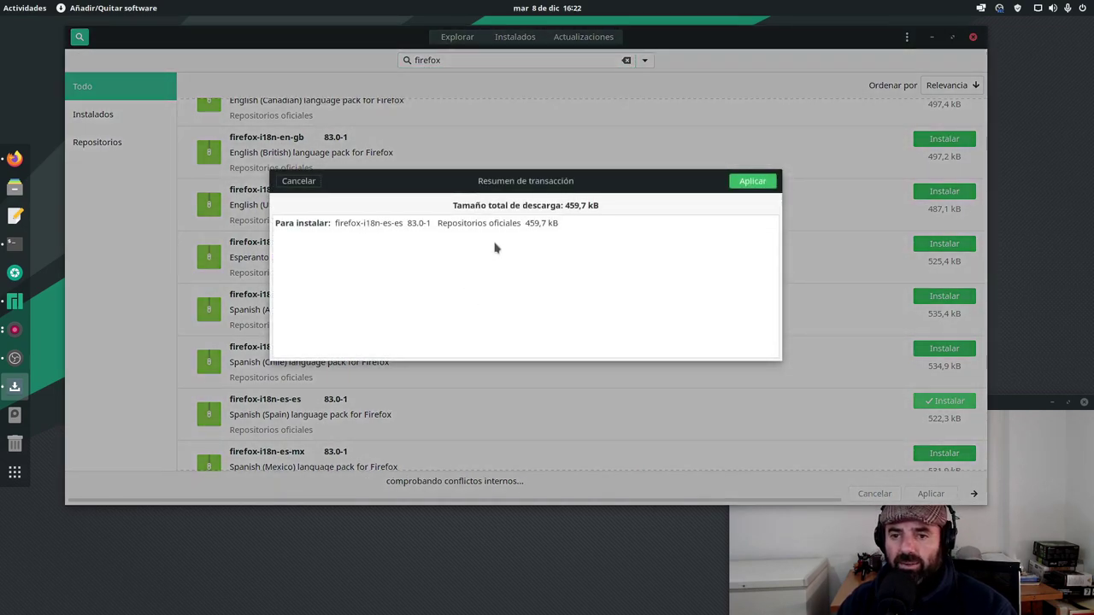
{"action": "left_click", "coordinate": [752, 181]}
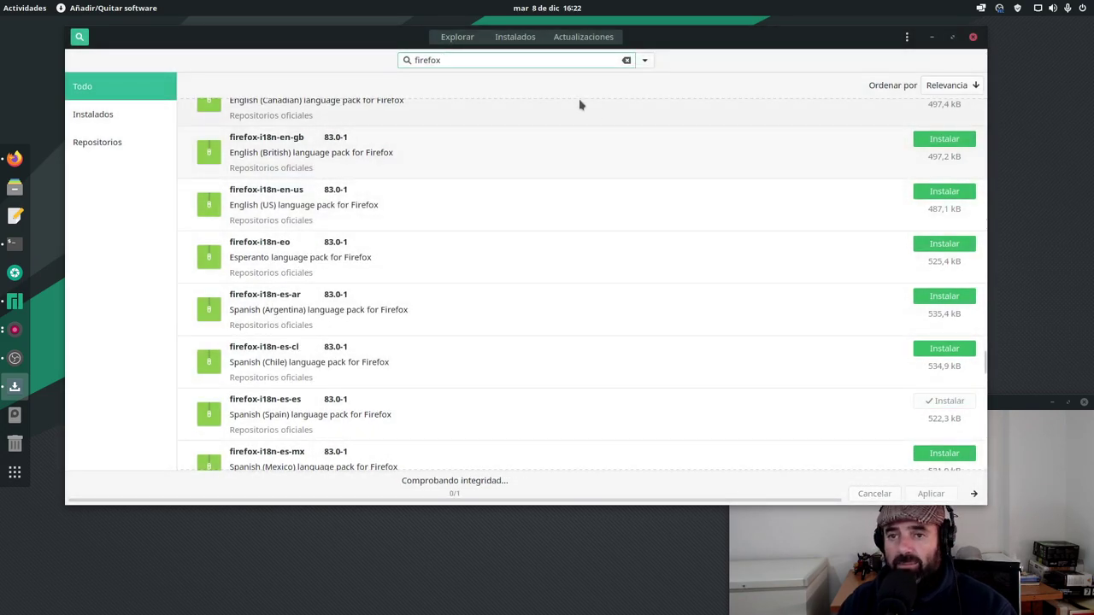
Step: Minimize the software manager and restart Firefox, closing all its open tabs
{"action": "left_click", "coordinate": [932, 37]}
{"action": "left_click", "coordinate": [14, 159]}
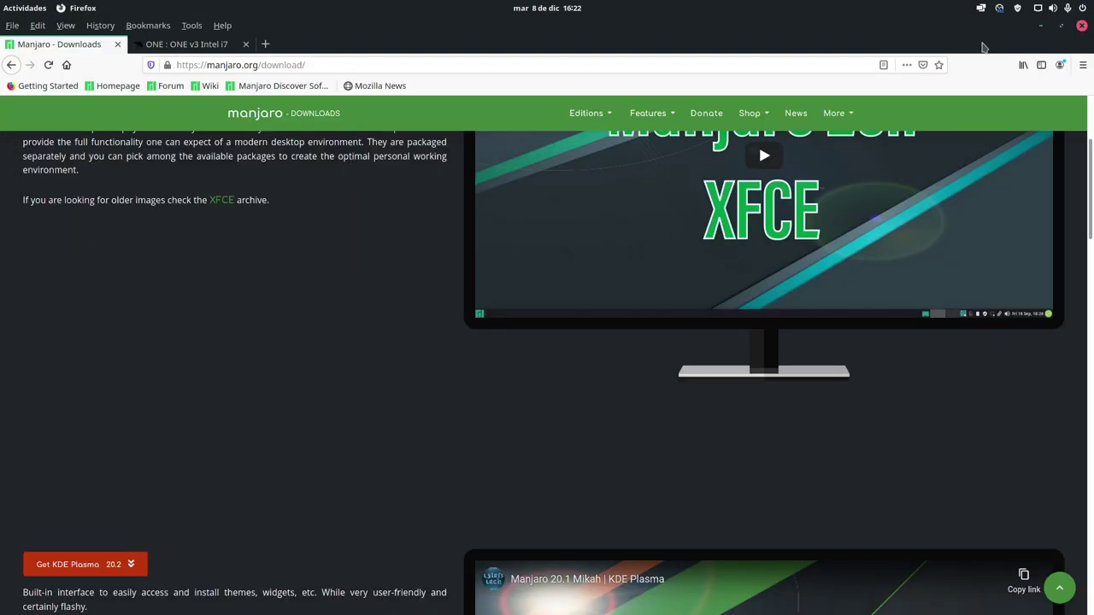
{"action": "left_click", "coordinate": [1081, 25]}
{"action": "left_click", "coordinate": [663, 349]}
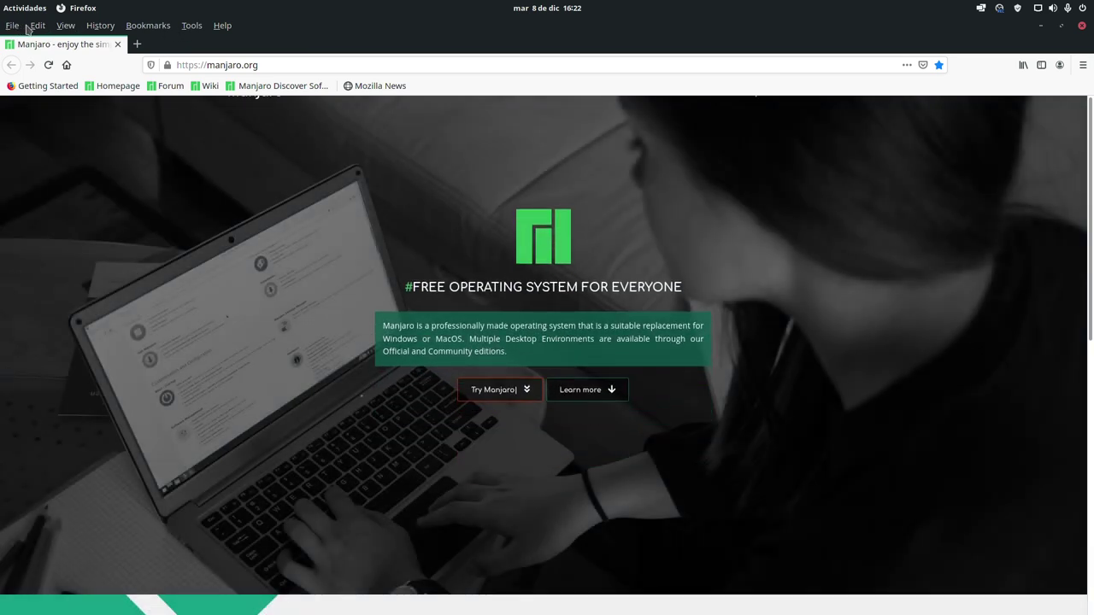
Step: Open Firefox's Preferences and choose to search for more display languages in the Language section
{"action": "left_click", "coordinate": [34, 26]}
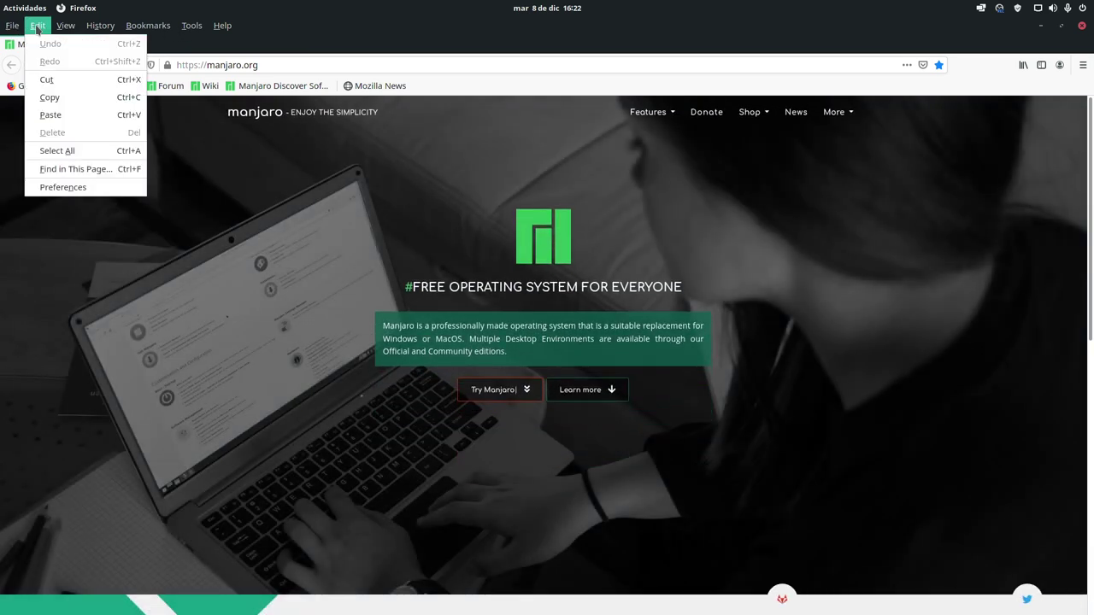
{"action": "left_click", "coordinate": [60, 181]}
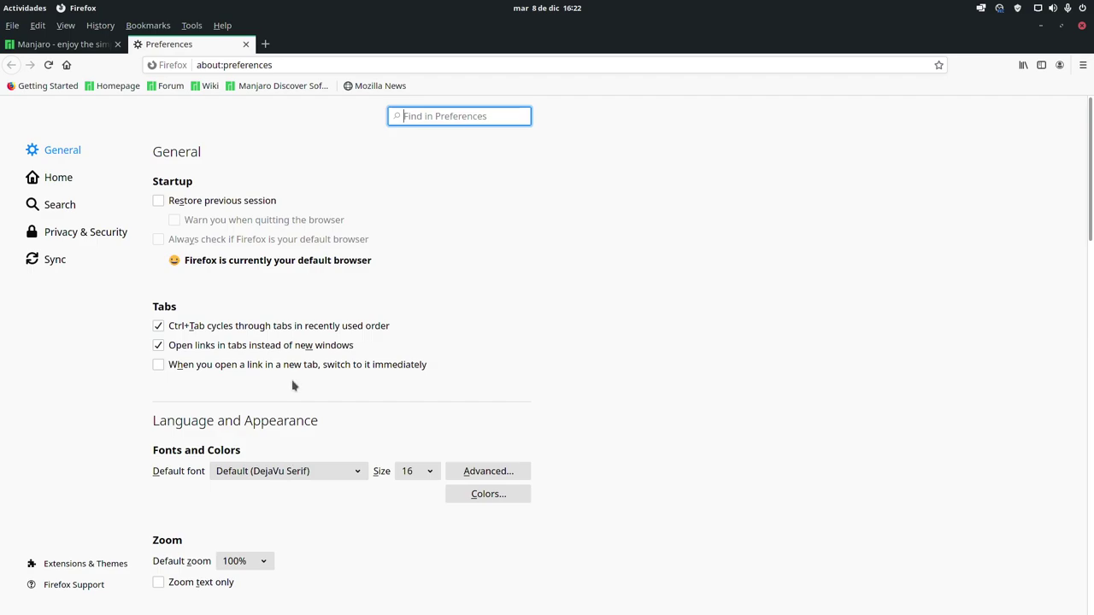
{"action": "scroll", "coordinate": [629, 302], "scroll_direction": "down", "scroll_amount": 5}
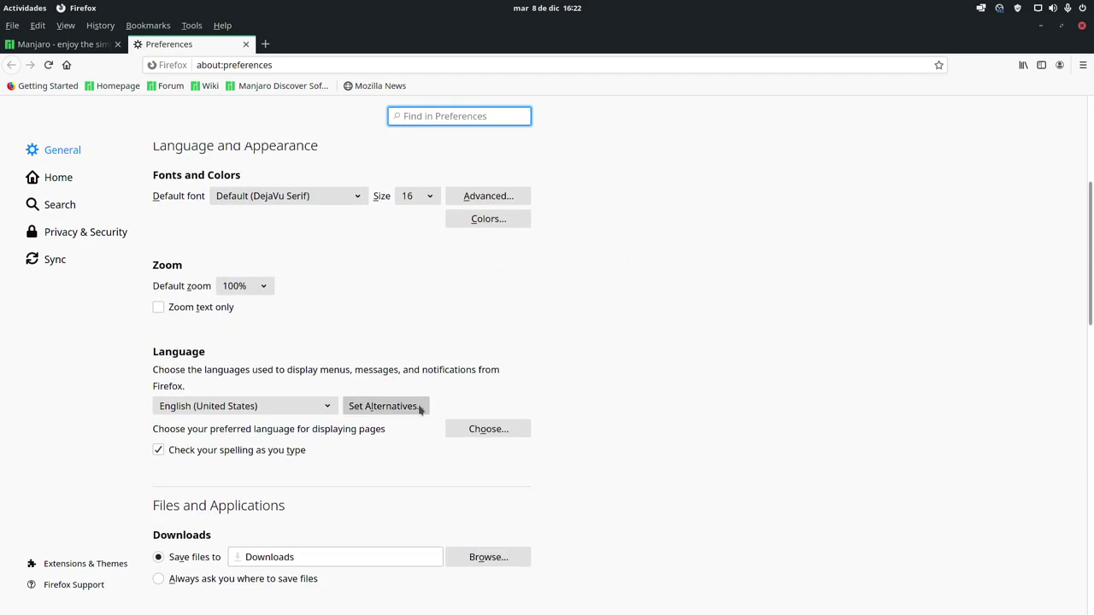
{"action": "left_click", "coordinate": [317, 413]}
{"action": "left_click", "coordinate": [276, 442]}
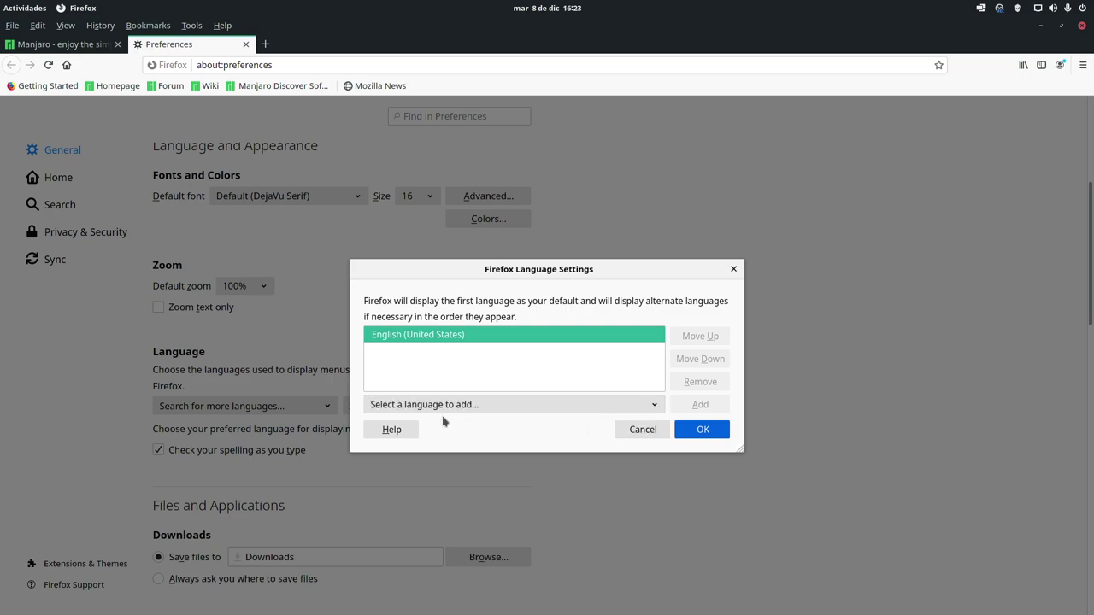
Step: Add Spanish (Spain) to Firefox's display languages and accept the language settings
{"action": "left_click", "coordinate": [588, 414]}
{"action": "scroll", "coordinate": [473, 351], "scroll_direction": "down", "scroll_amount": 8}
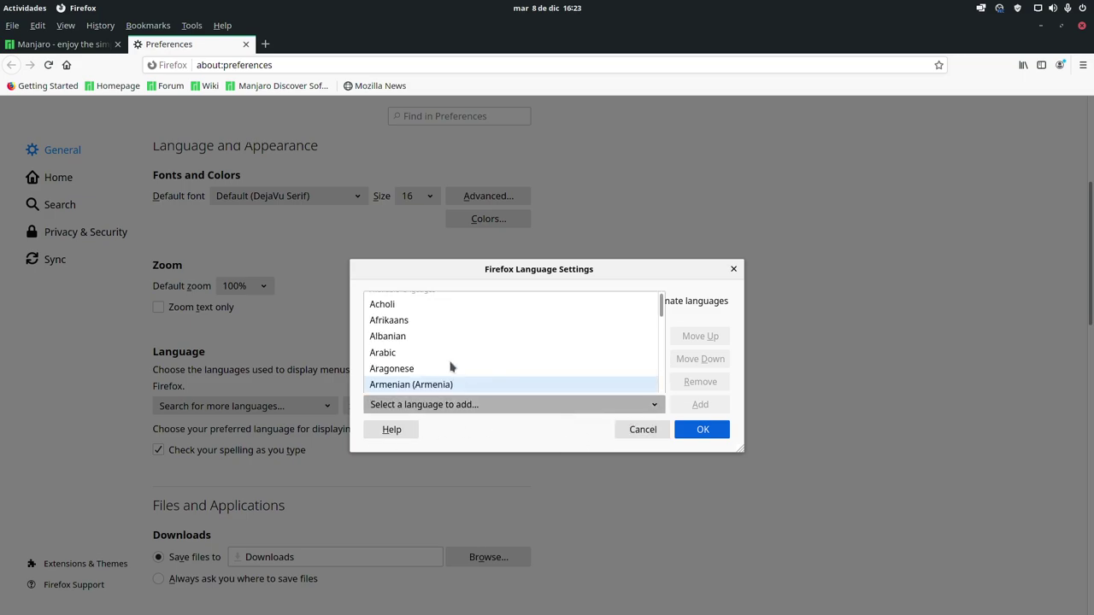
{"action": "scroll", "coordinate": [473, 355], "scroll_direction": "down", "scroll_amount": 15}
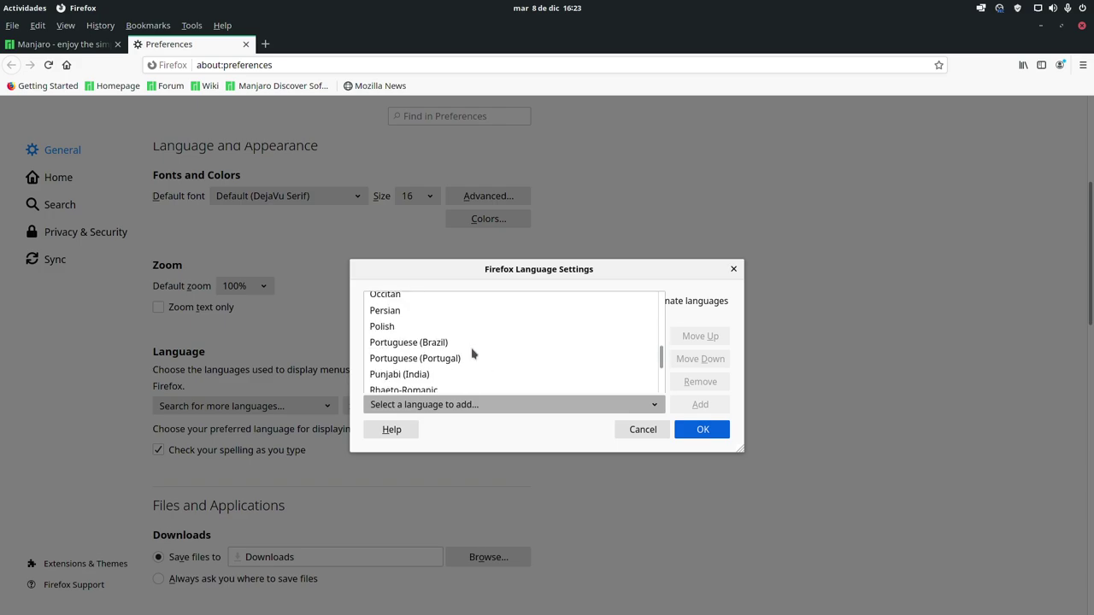
{"action": "scroll", "coordinate": [474, 351], "scroll_direction": "down", "scroll_amount": 1}
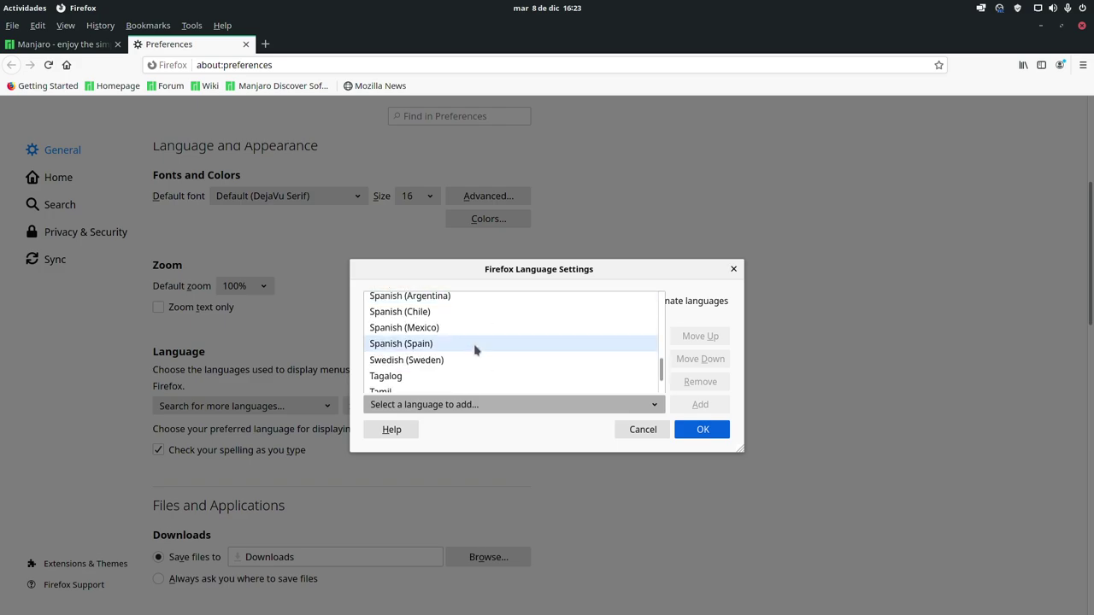
{"action": "left_click", "coordinate": [482, 344]}
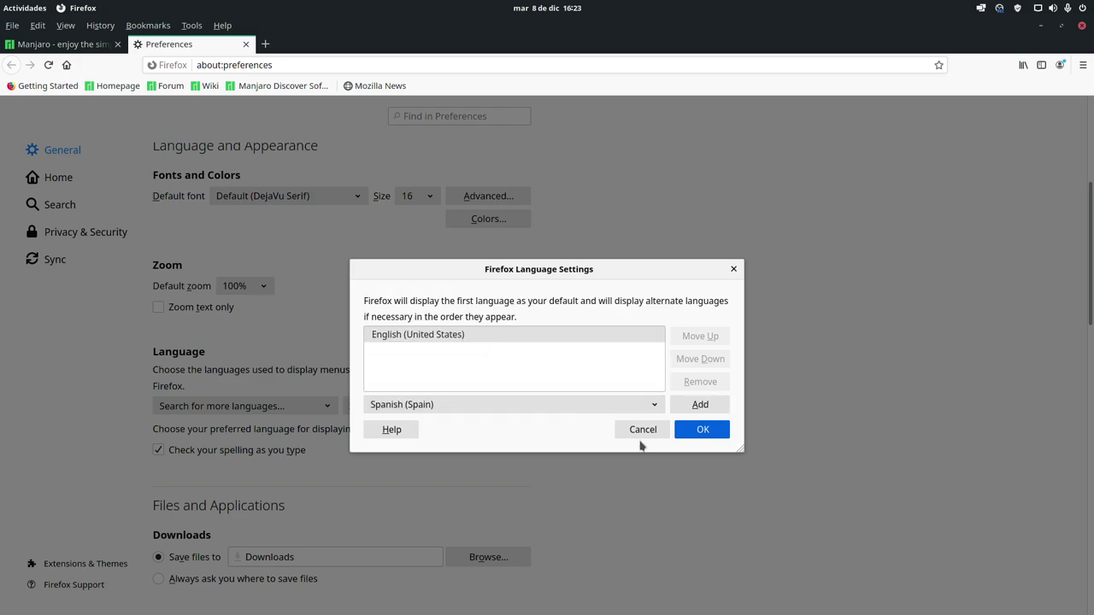
{"action": "left_click", "coordinate": [699, 407]}
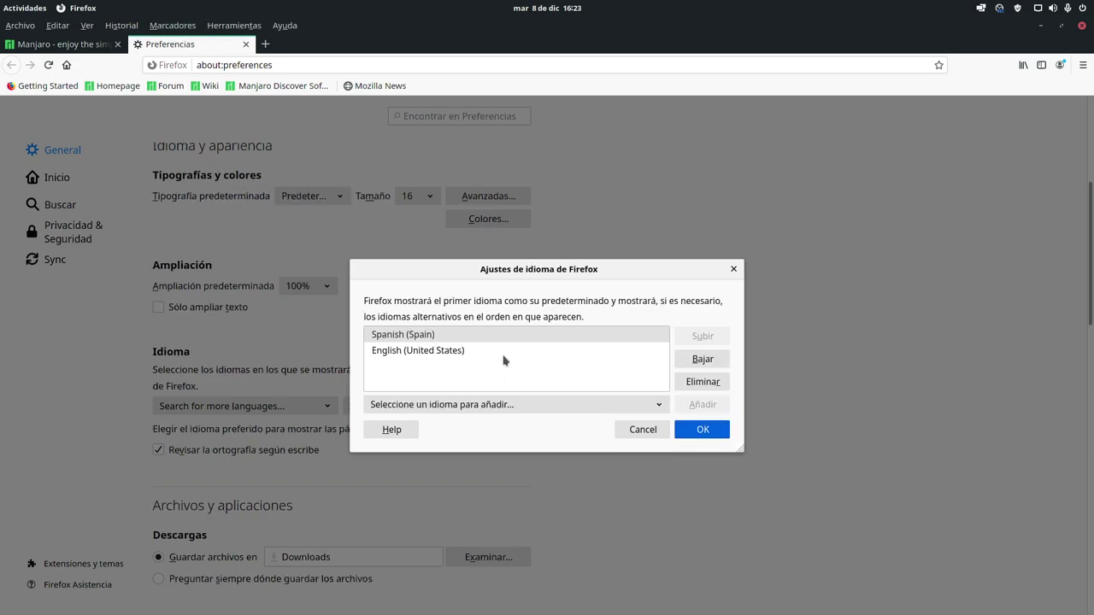
{"action": "left_click", "coordinate": [700, 432]}
Step: View the About Firefox window, close it together with the Preferences tab, and quit Firefox
{"action": "left_click", "coordinate": [284, 25]}
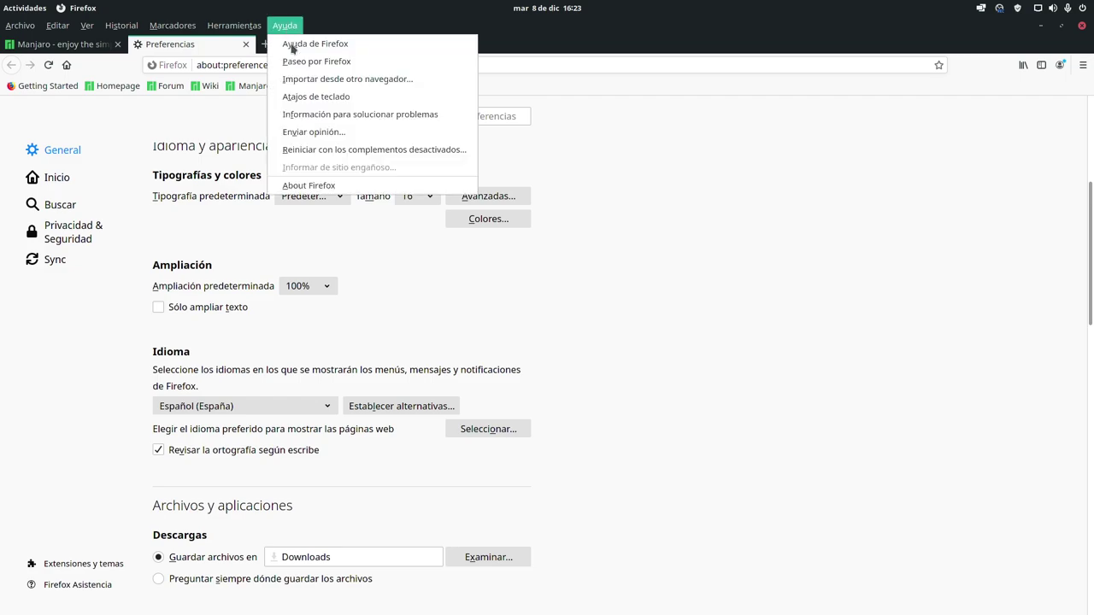
{"action": "left_click", "coordinate": [323, 186]}
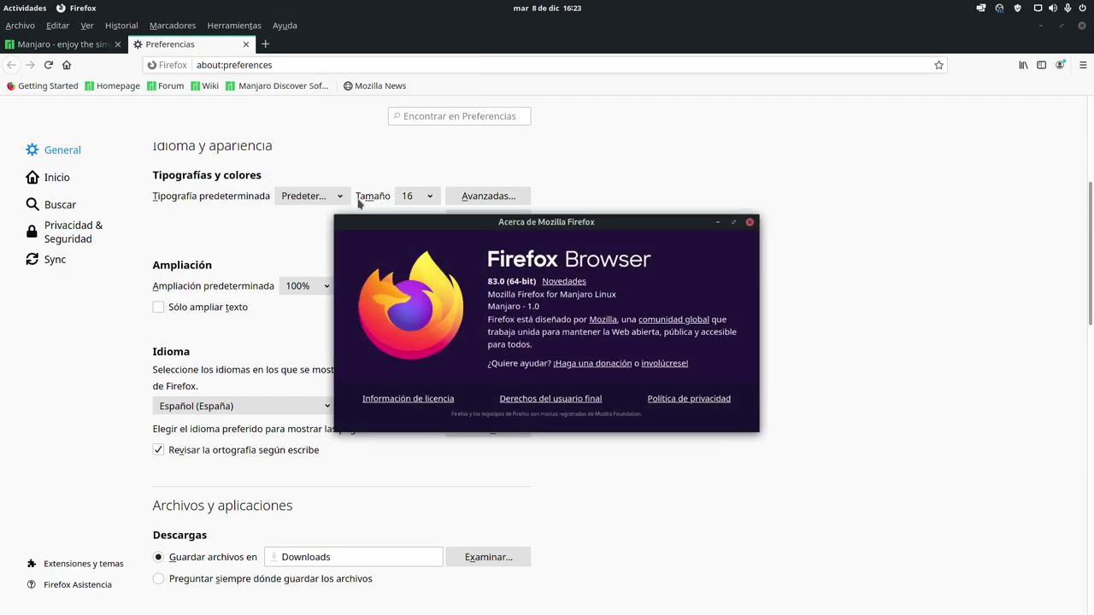
{"action": "left_click", "coordinate": [748, 223]}
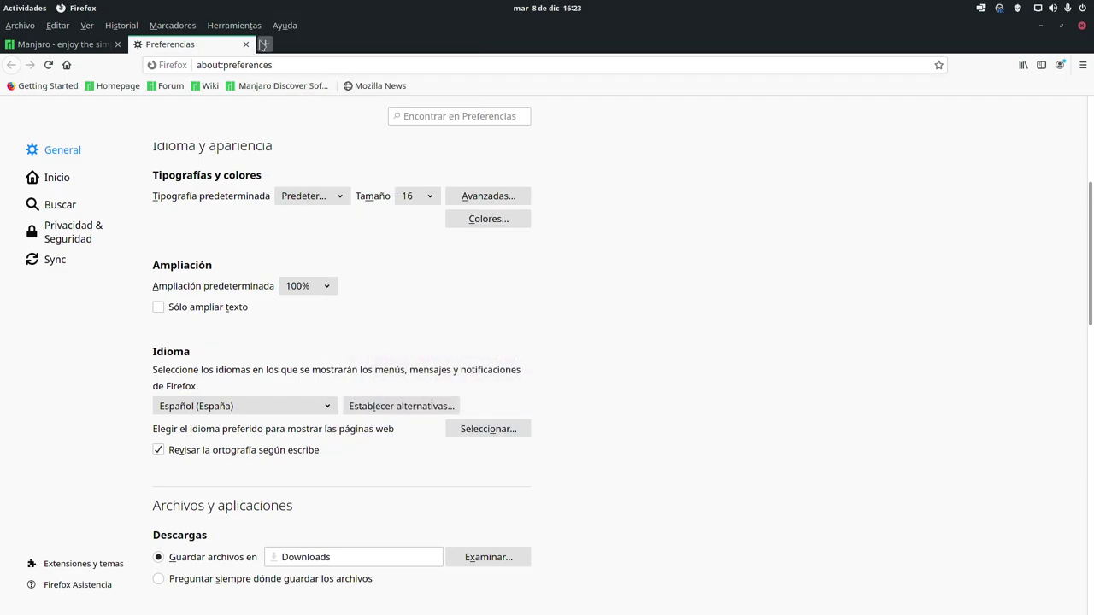
{"action": "left_click", "coordinate": [246, 43]}
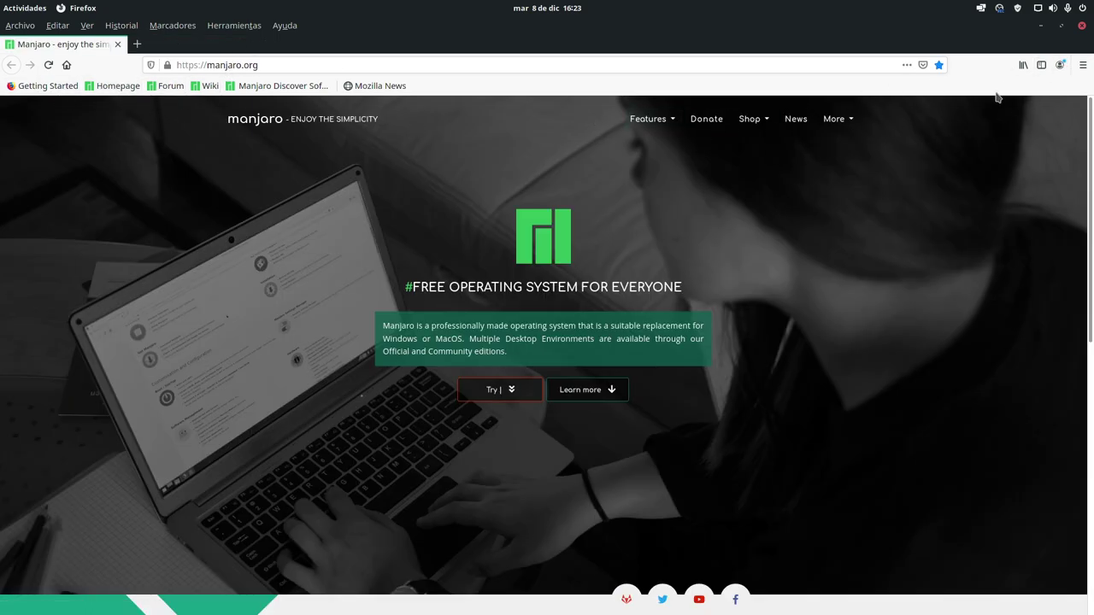
{"action": "left_click", "coordinate": [1079, 28]}
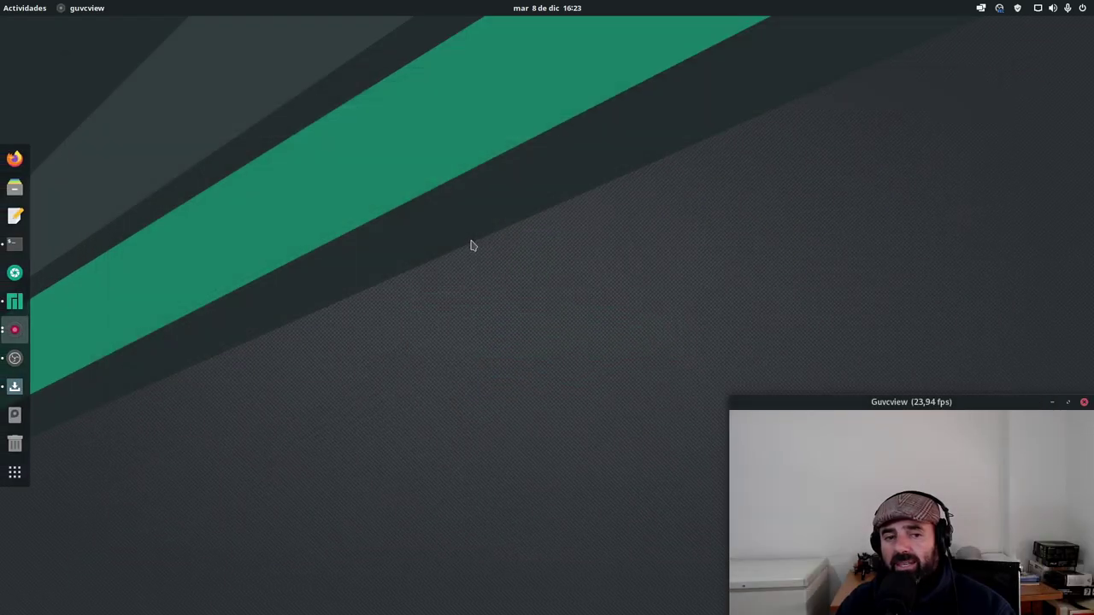
Step: Open Archivos from the application overview and move its window up toward the centre of the desktop
{"action": "left_click", "coordinate": [15, 472]}
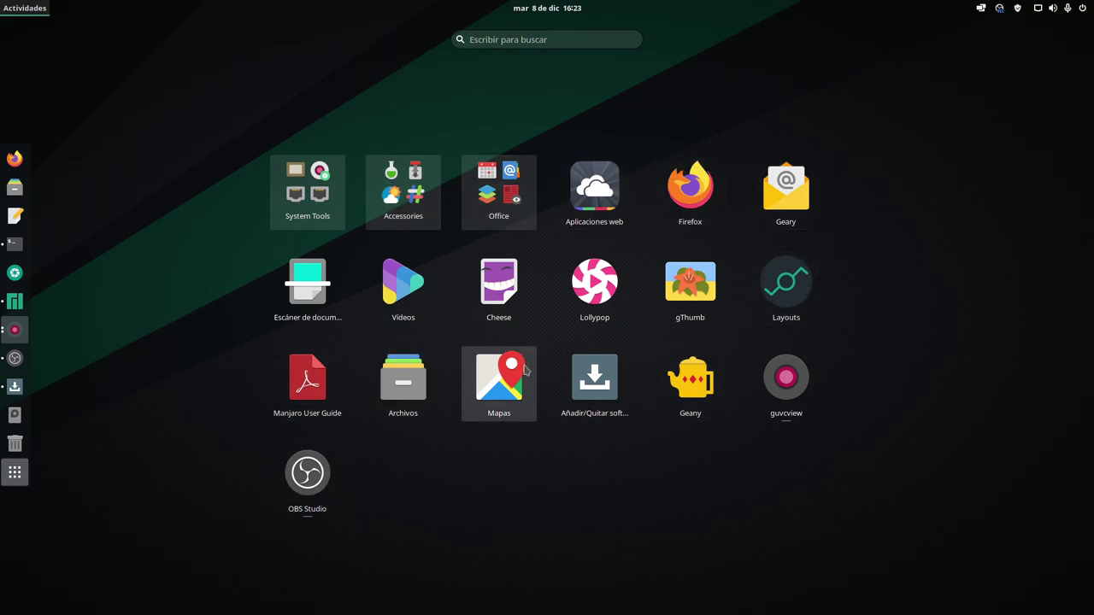
{"action": "left_click", "coordinate": [406, 389]}
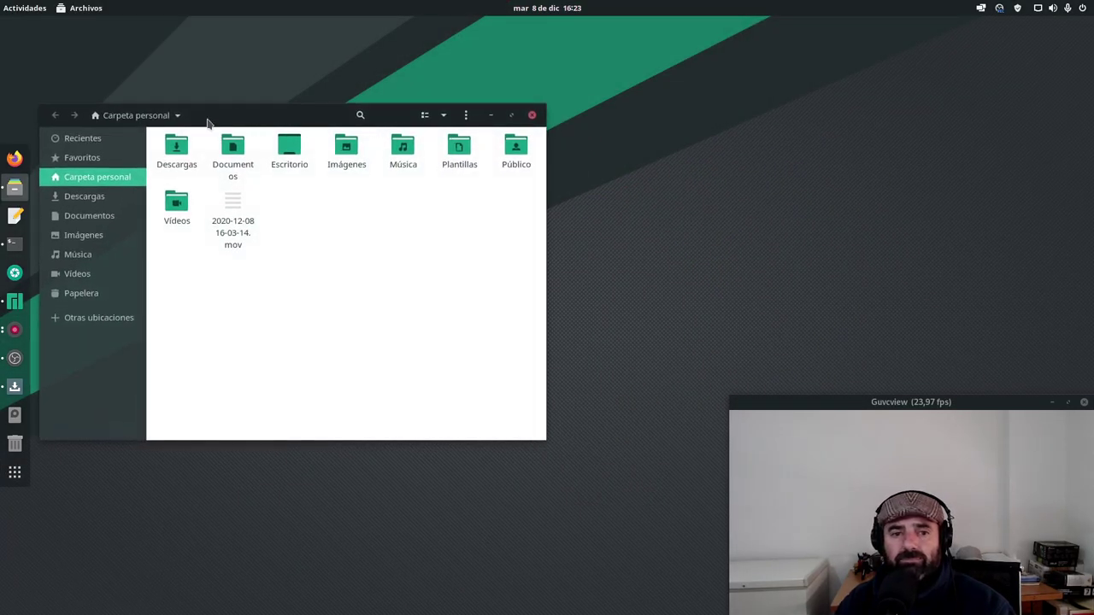
{"action": "left_click_drag", "start_coordinate": [237, 107], "coordinate": [357, 45]}
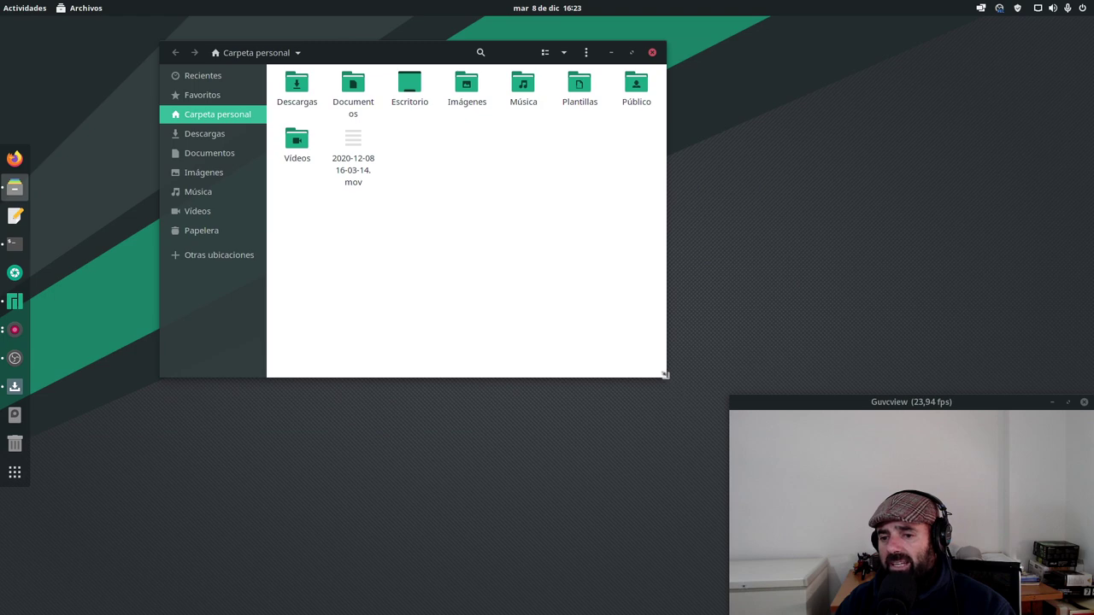
Step: Enlarge and slightly reposition the Archivos window, and look at its file and display options
{"action": "left_click_drag", "start_coordinate": [663, 374], "coordinate": [796, 432]}
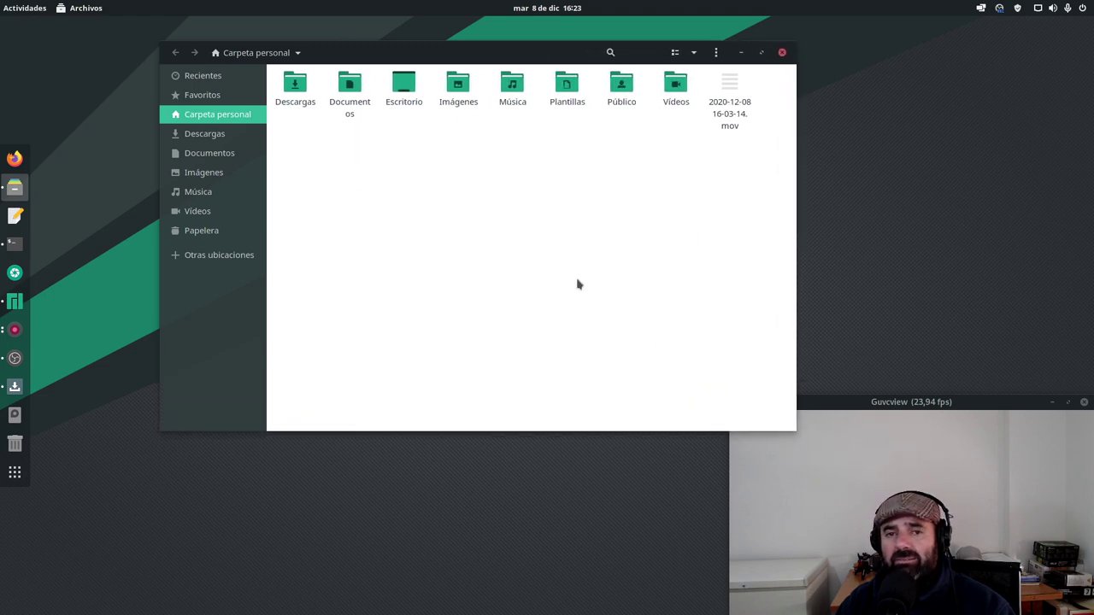
{"action": "left_click_drag", "start_coordinate": [387, 63], "coordinate": [375, 58]}
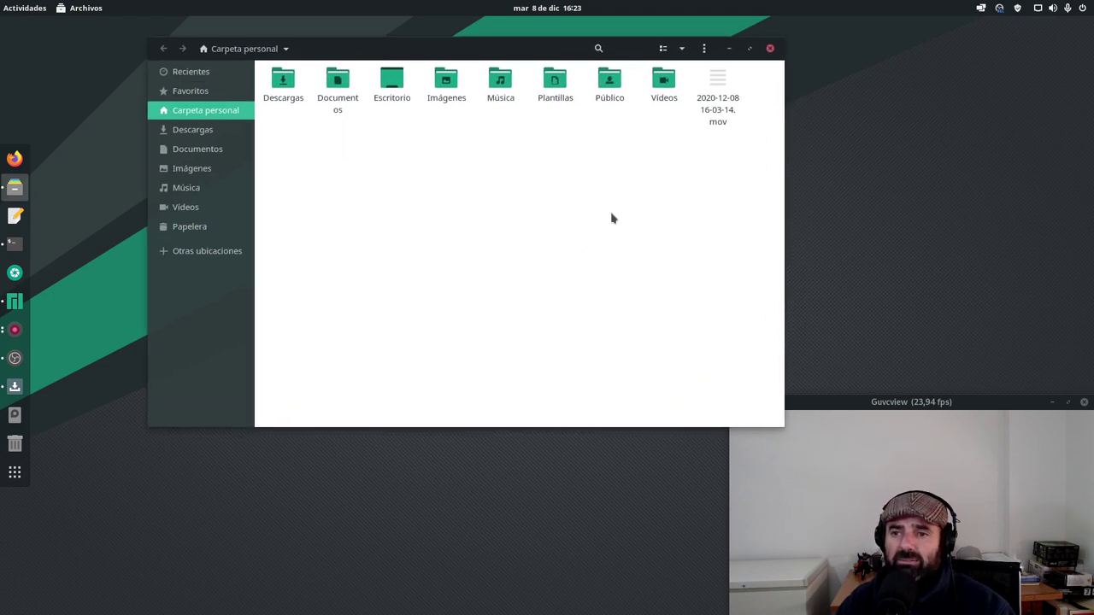
{"action": "left_click", "coordinate": [703, 49]}
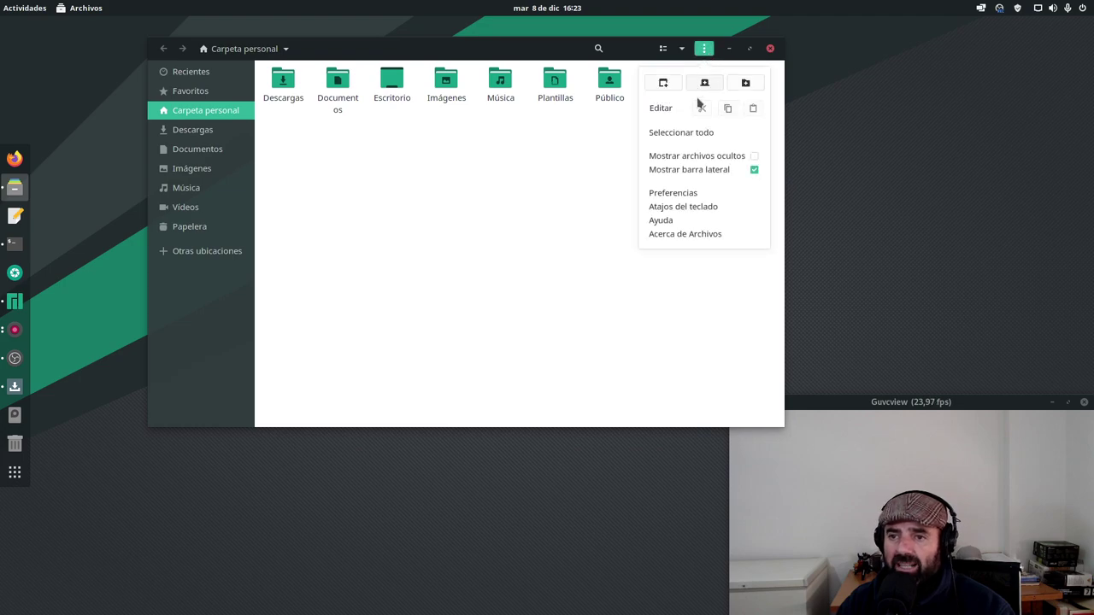
{"action": "left_click", "coordinate": [662, 52]}
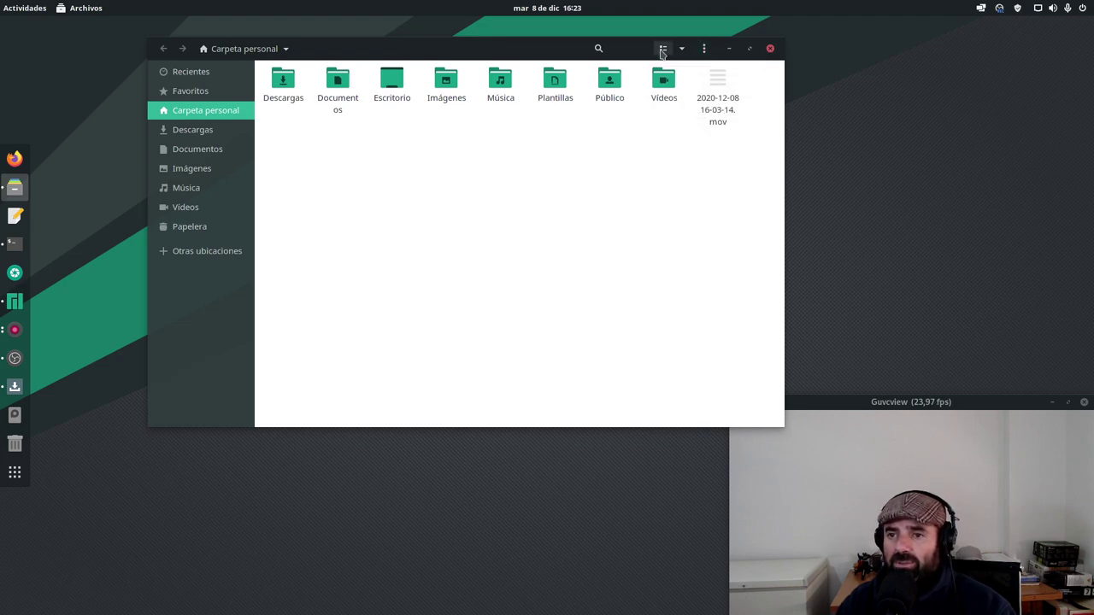
Step: Toggle the Archivos list view on and back off, and set the icon zoom to 100%
{"action": "left_click", "coordinate": [663, 49]}
{"action": "left_click", "coordinate": [664, 50]}
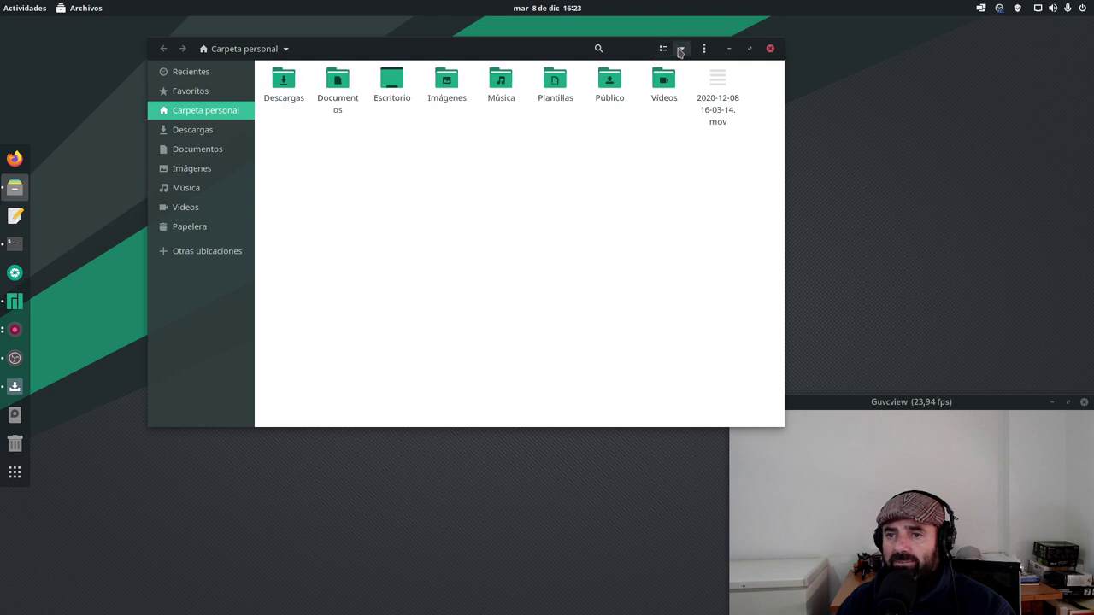
{"action": "left_click", "coordinate": [681, 48]}
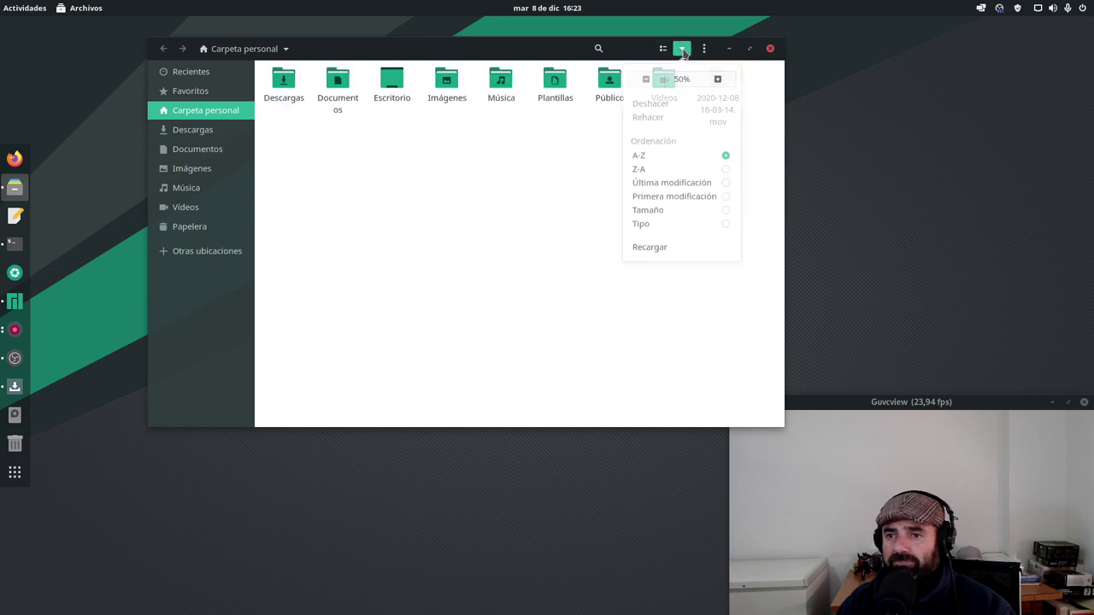
{"action": "left_click", "coordinate": [717, 82]}
{"action": "left_click", "coordinate": [717, 83]}
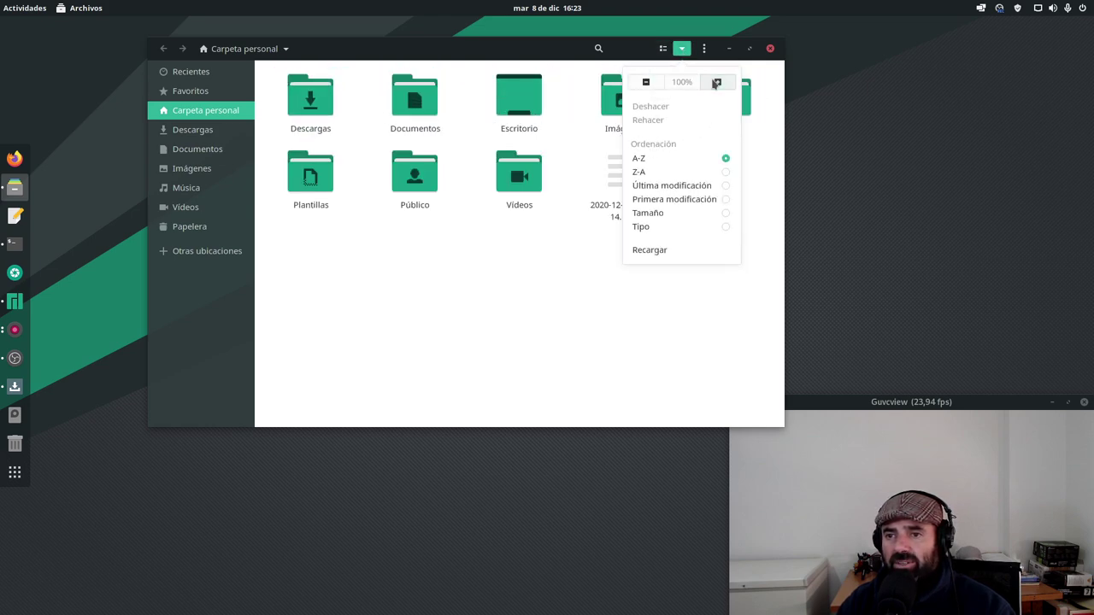
{"action": "left_click", "coordinate": [449, 301]}
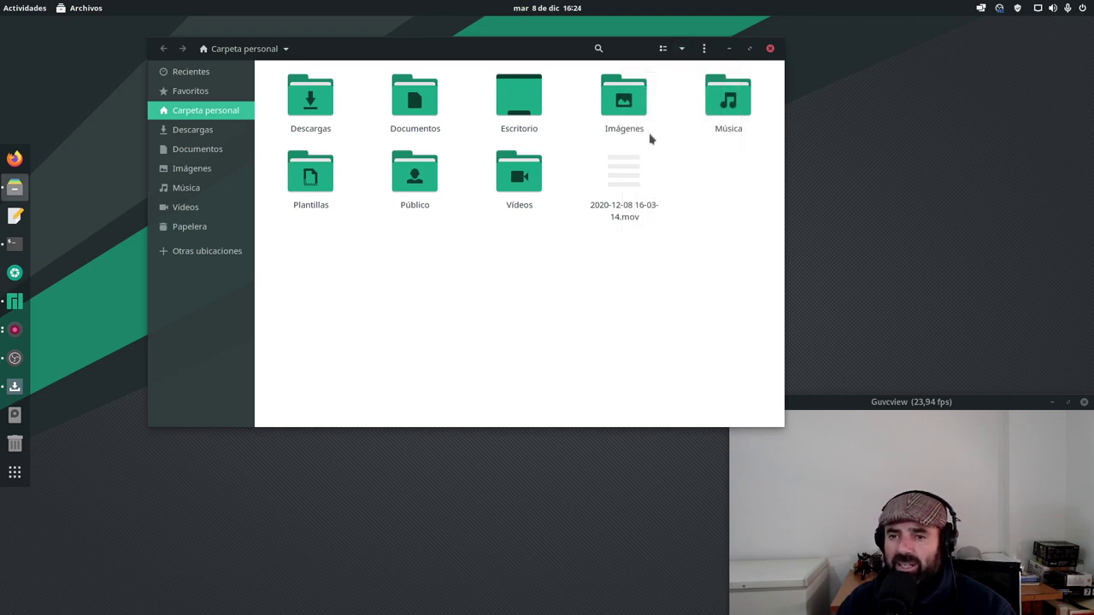
Step: Close the Archivos window, and bring up Añadir/Quitar software and close it too
{"action": "left_click_drag", "start_coordinate": [504, 56], "coordinate": [500, 89]}
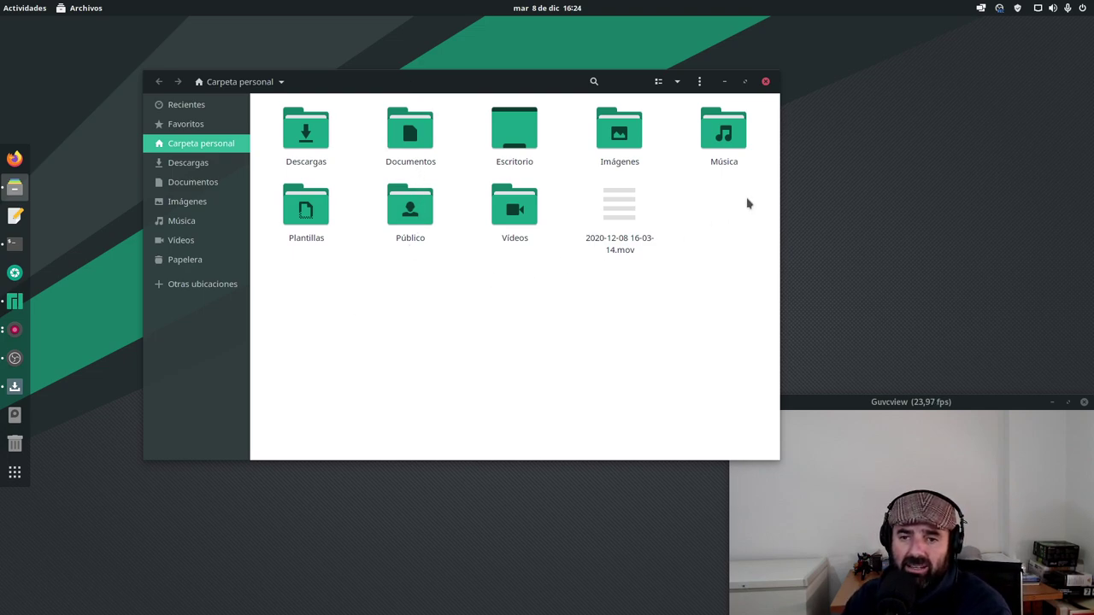
{"action": "left_click", "coordinate": [766, 82]}
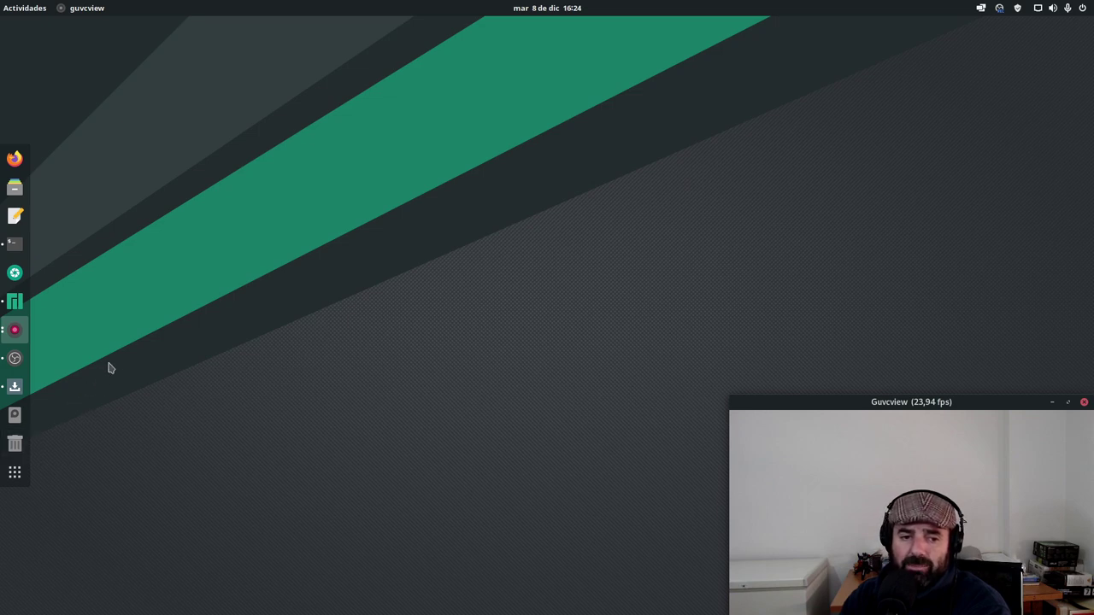
{"action": "left_click", "coordinate": [15, 386]}
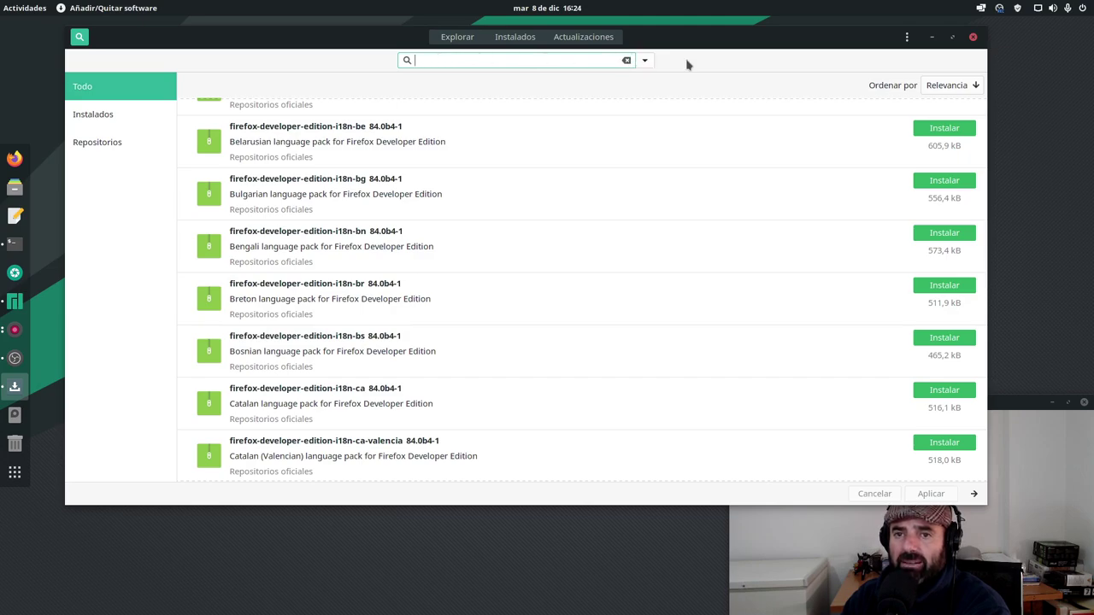
{"action": "left_click", "coordinate": [975, 39]}
Step: Search the activities overview for "soft", open Actualización de software to check for updates, and close it
{"action": "key", "text": "super"}
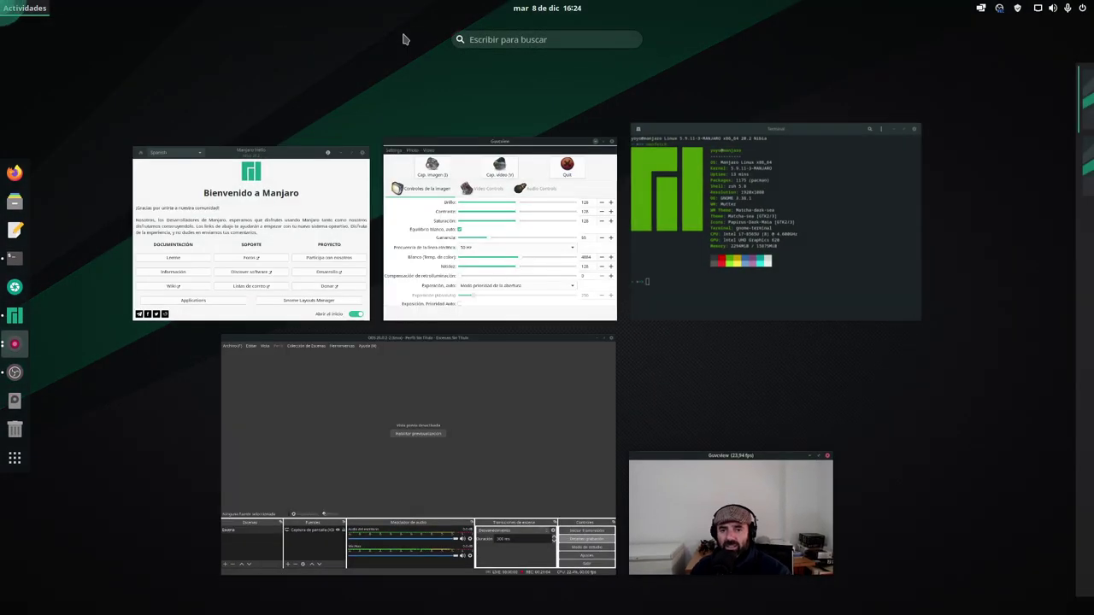
{"action": "left_click", "coordinate": [502, 38]}
{"action": "type", "text": "s"}
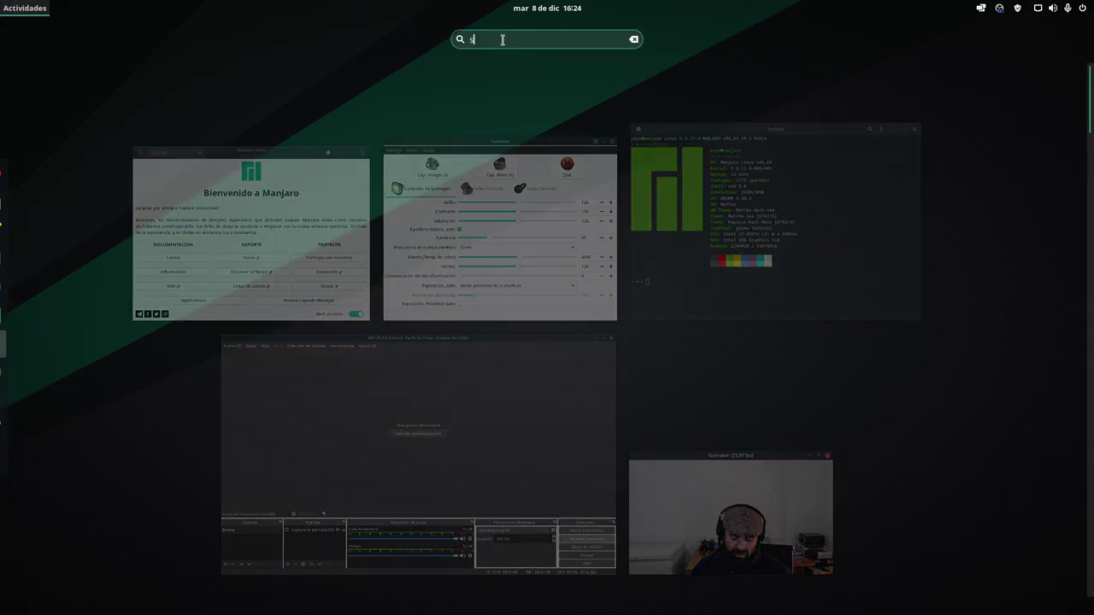
{"action": "type", "text": "oft"}
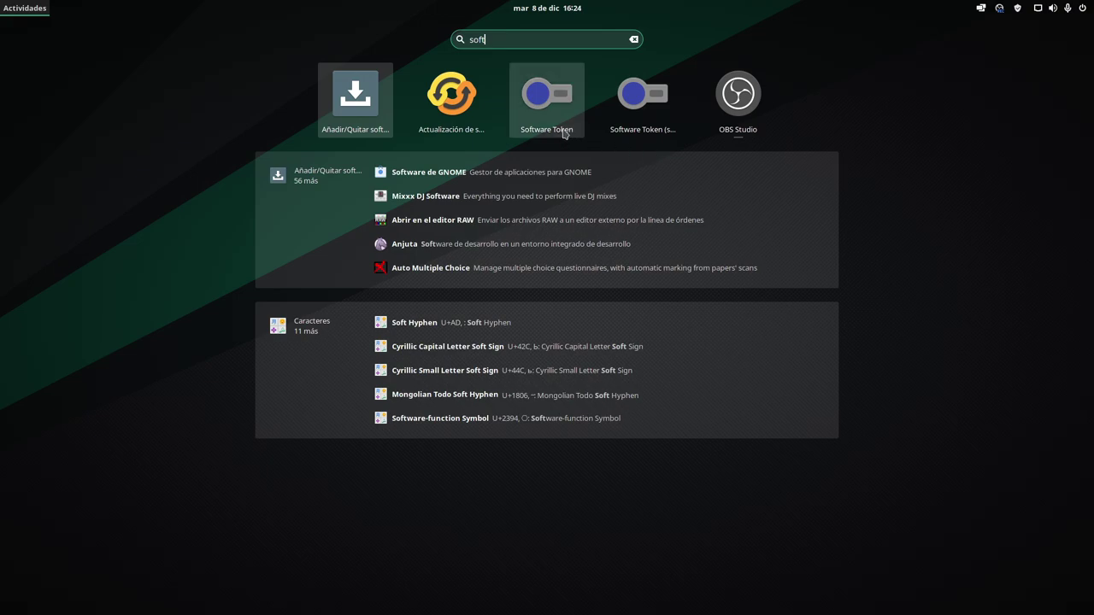
{"action": "left_click", "coordinate": [448, 101]}
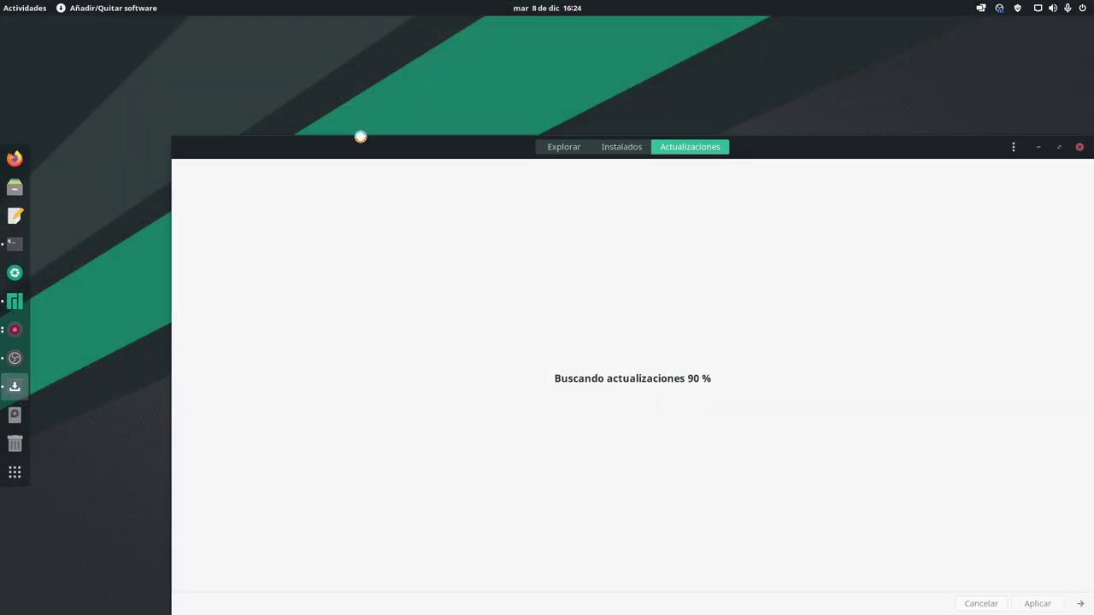
{"action": "left_click_drag", "start_coordinate": [448, 154], "coordinate": [338, 61]}
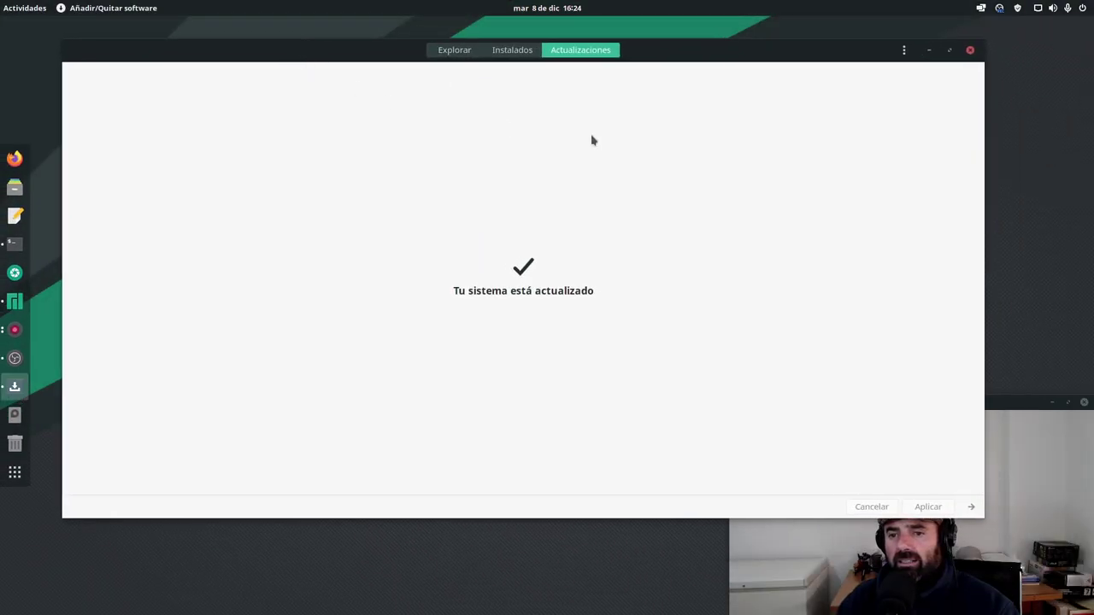
{"action": "left_click", "coordinate": [967, 51]}
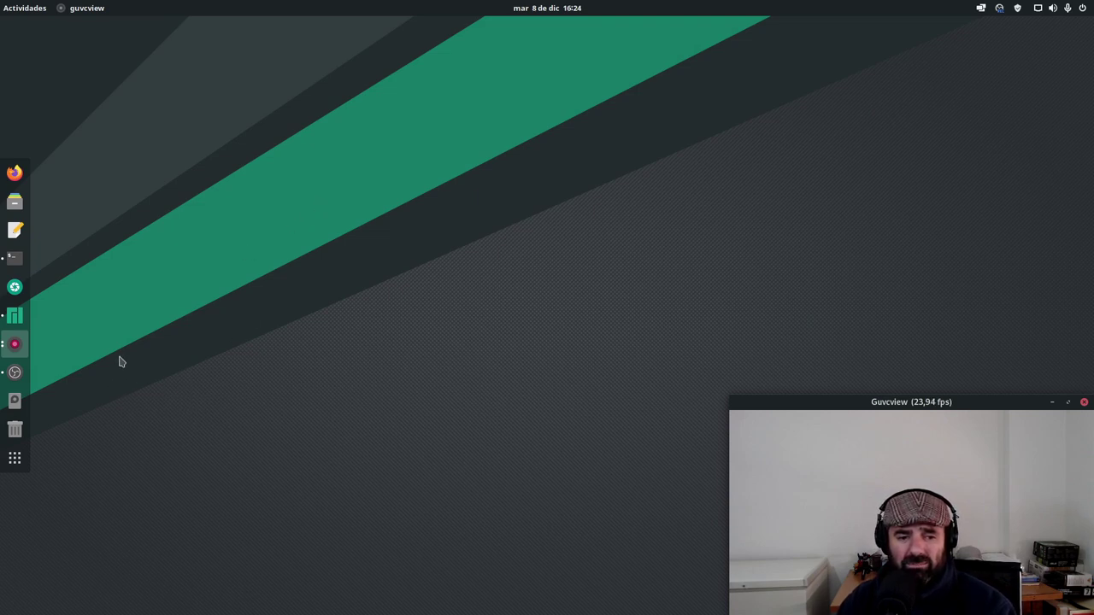
Step: Search the activities overview for "pa", open Añadir/Quitar software and request its Preferencias
{"action": "key", "text": "super"}
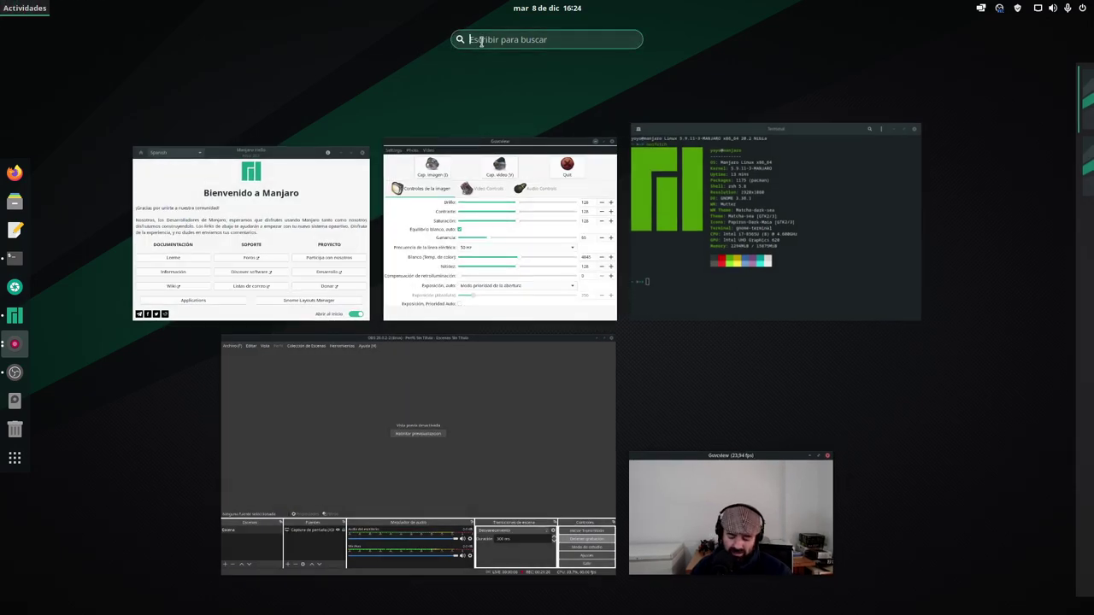
{"action": "type", "text": "pa"}
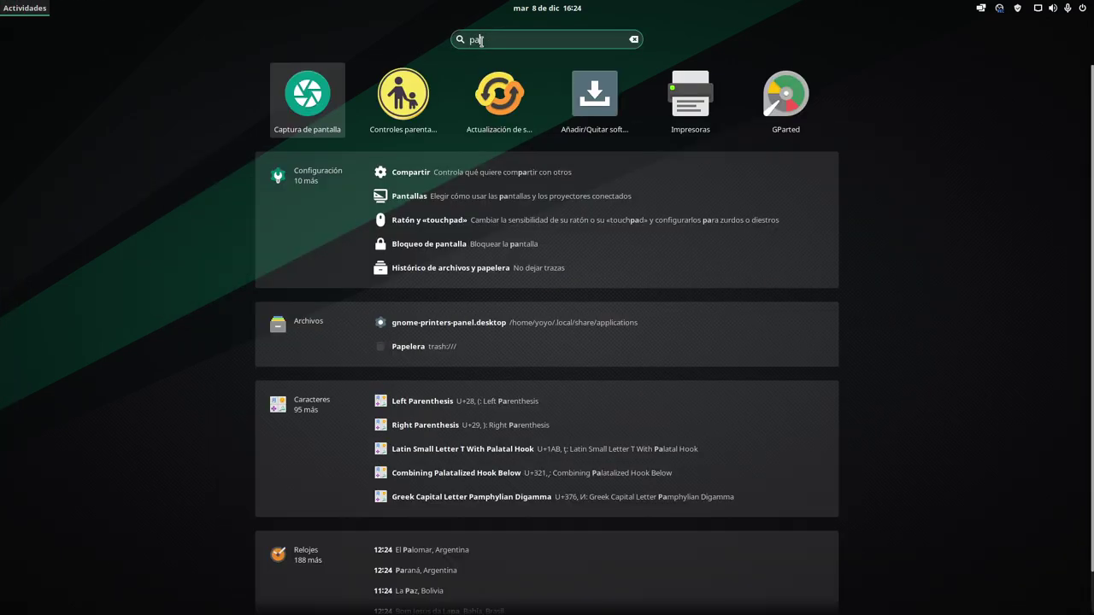
{"action": "left_click", "coordinate": [560, 127]}
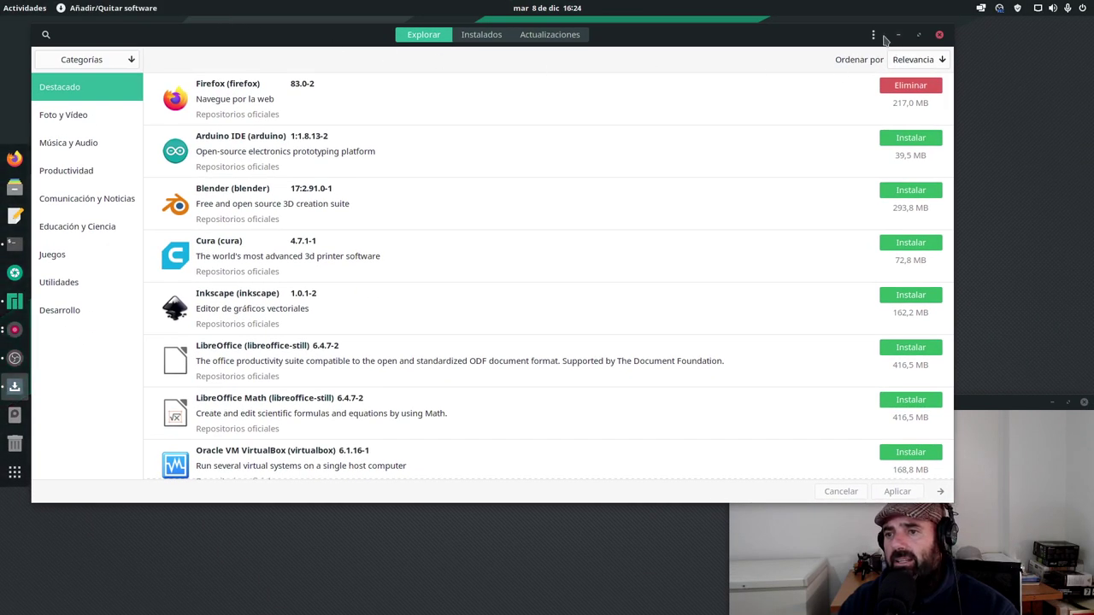
{"action": "left_click", "coordinate": [872, 34]}
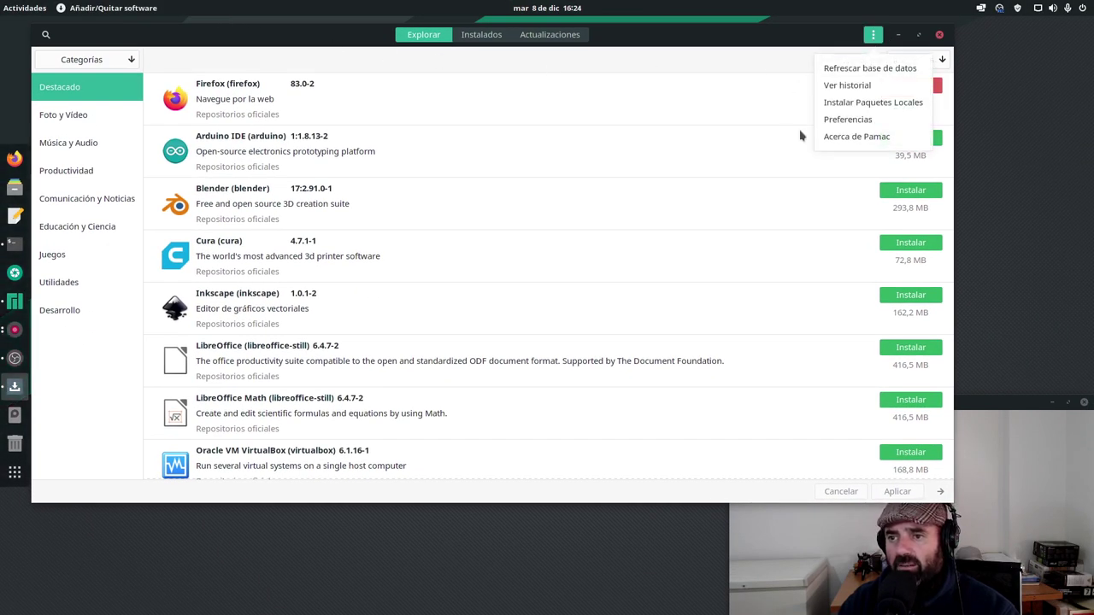
{"action": "left_click", "coordinate": [846, 120]}
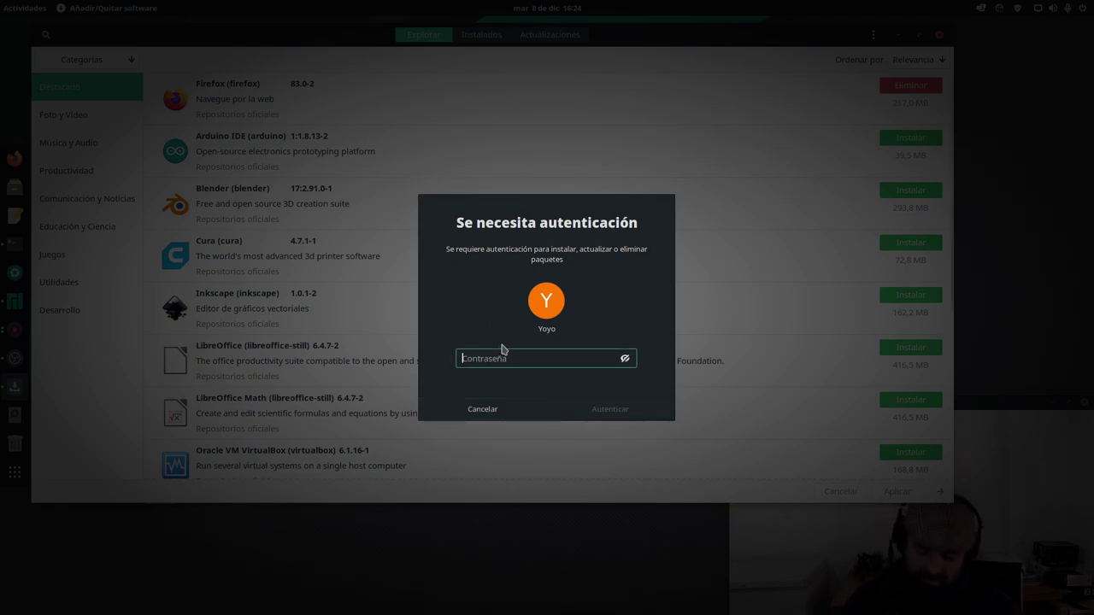
Step: Enter the account password in the authentication dialog, repeating it if necessary, to unlock the Preferencias
{"action": "type", "text": "••"}
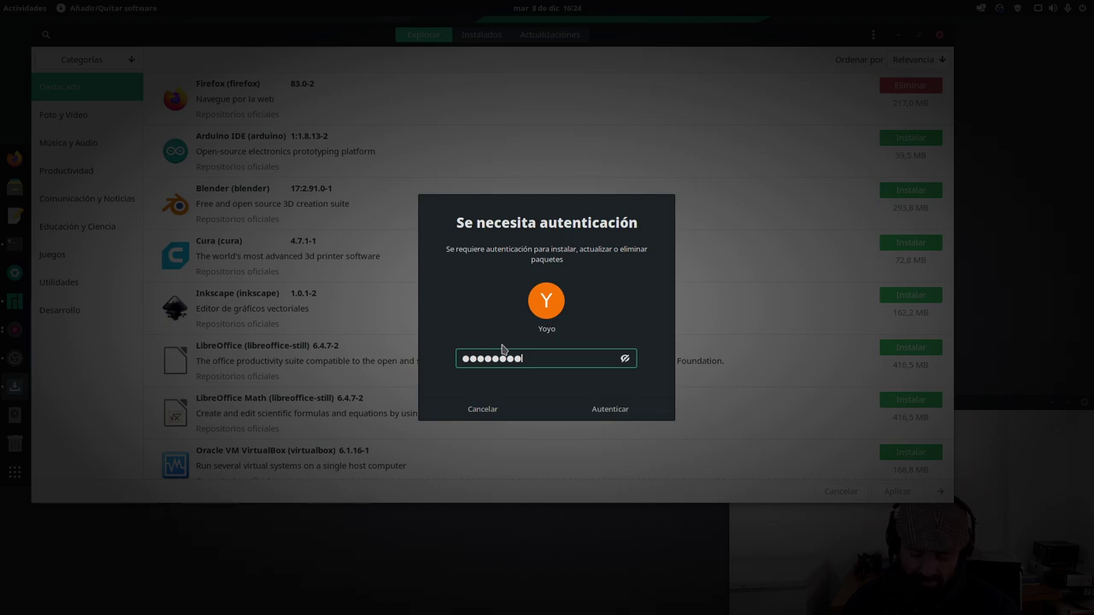
{"action": "key", "text": "Return"}
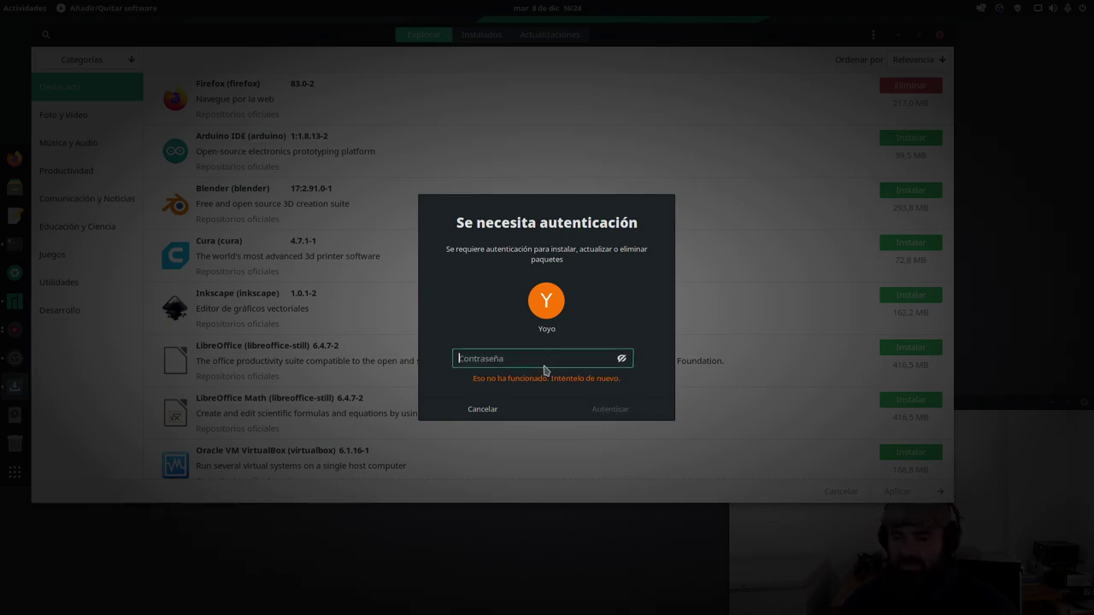
{"action": "type", "text": "•"}
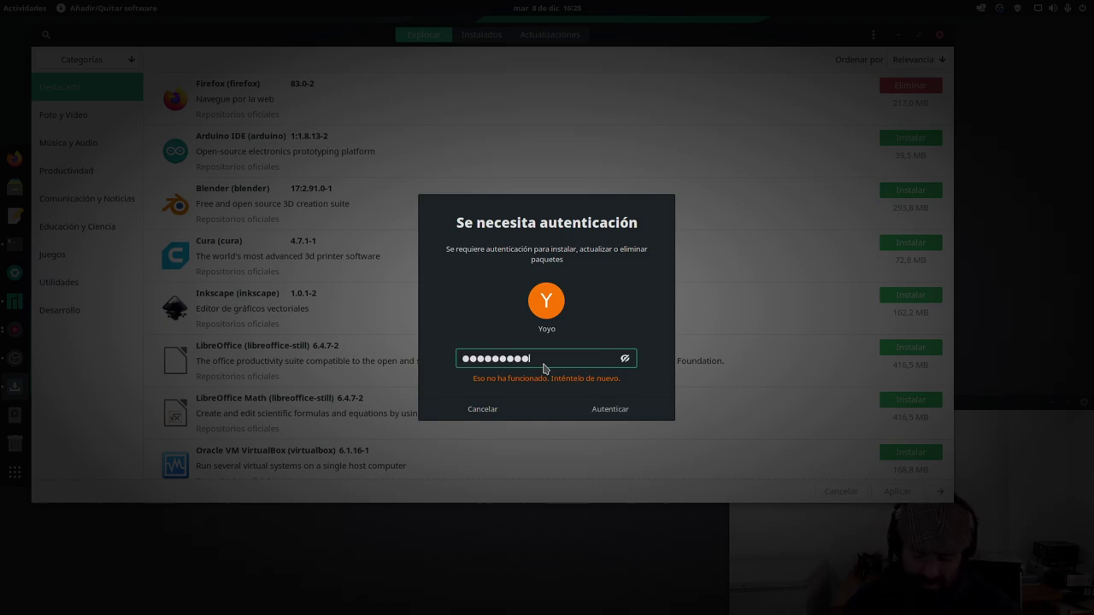
{"action": "key", "text": "Return"}
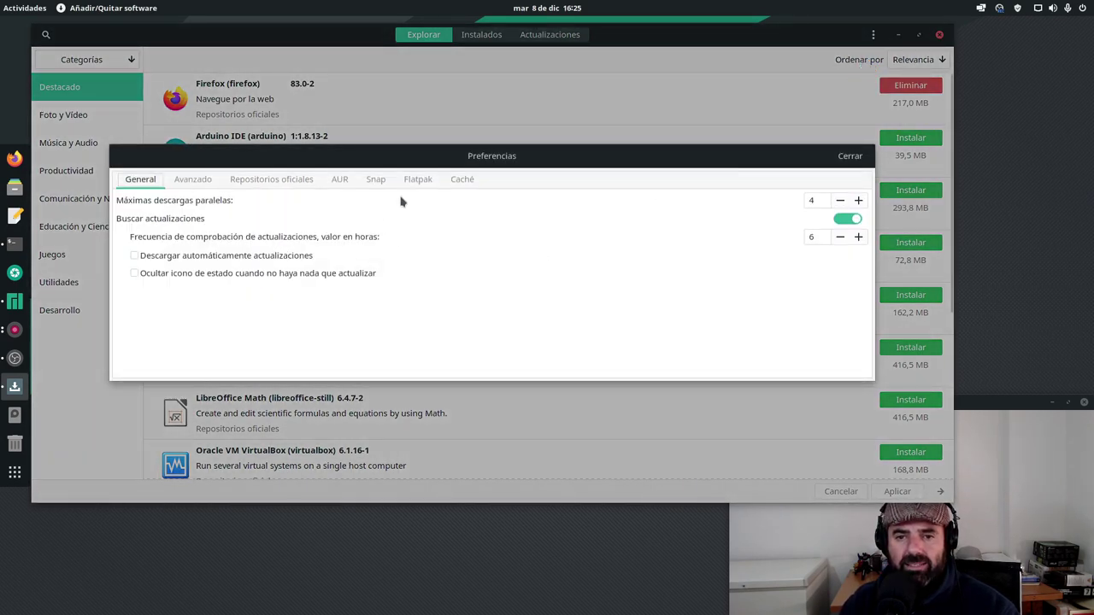
Step: Review the Avanzado, Repositorios oficiales and AUR preferences, and close both Preferencias and the software manager
{"action": "left_click", "coordinate": [202, 180]}
{"action": "left_click", "coordinate": [243, 183]}
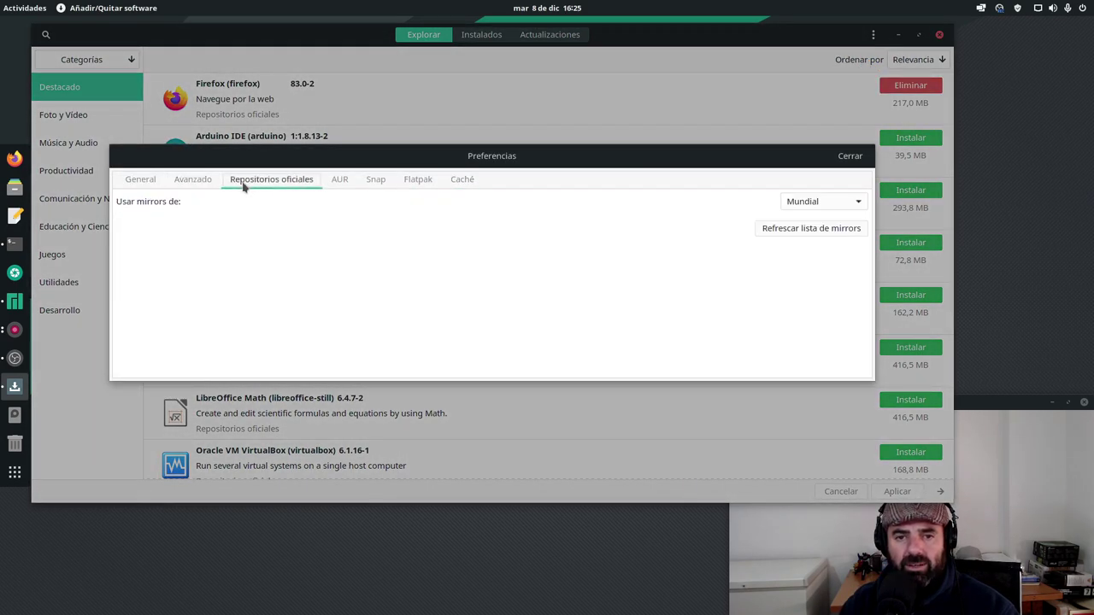
{"action": "left_click", "coordinate": [348, 182]}
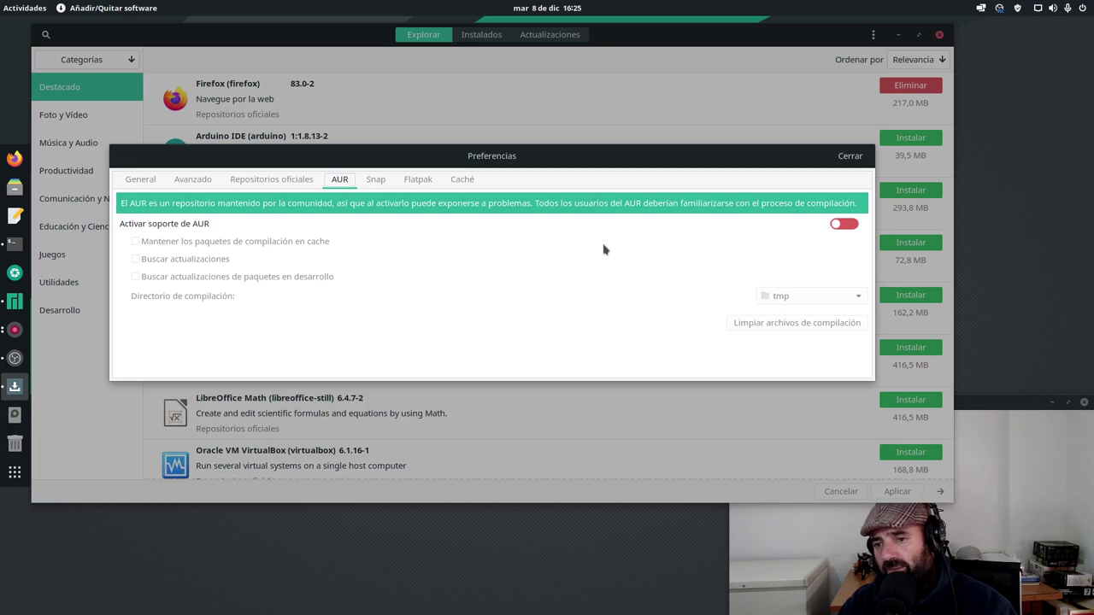
{"action": "left_click", "coordinate": [850, 156]}
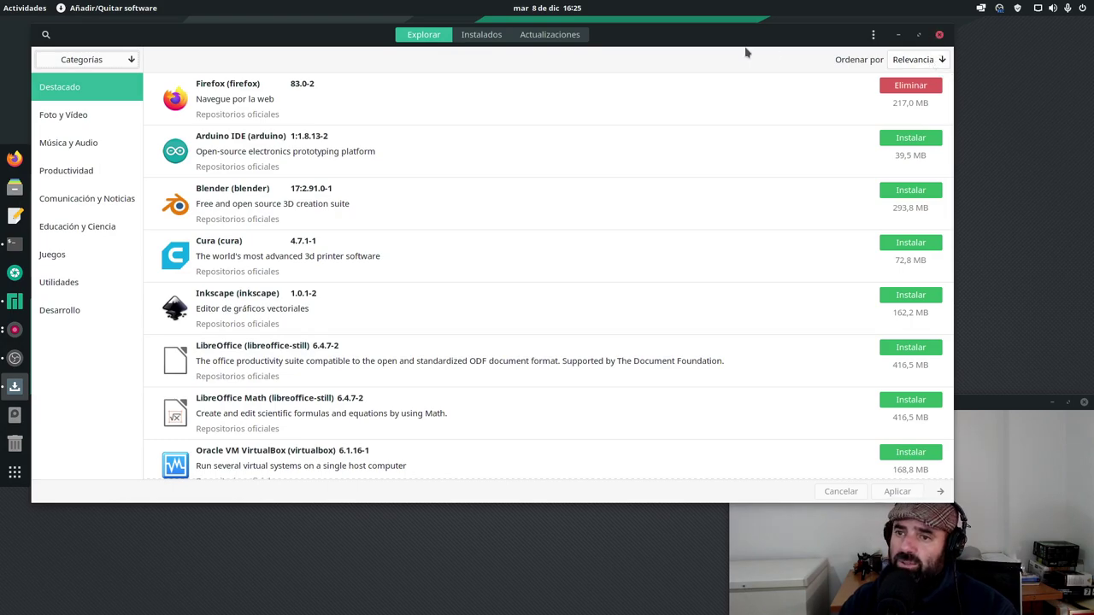
{"action": "left_click_drag", "start_coordinate": [728, 42], "coordinate": [722, 56]}
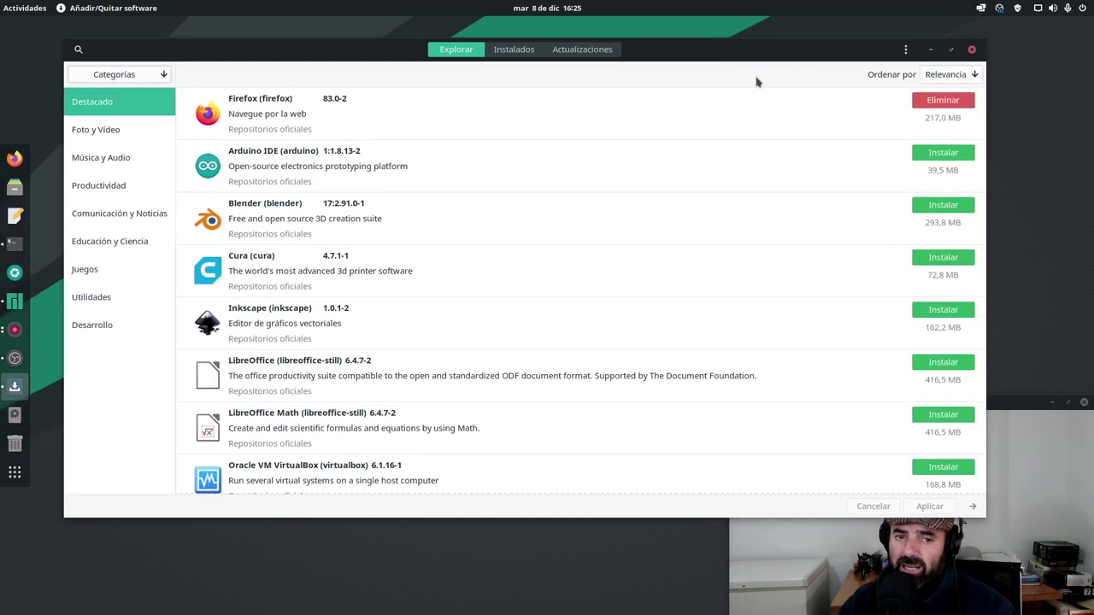
{"action": "left_click", "coordinate": [973, 49]}
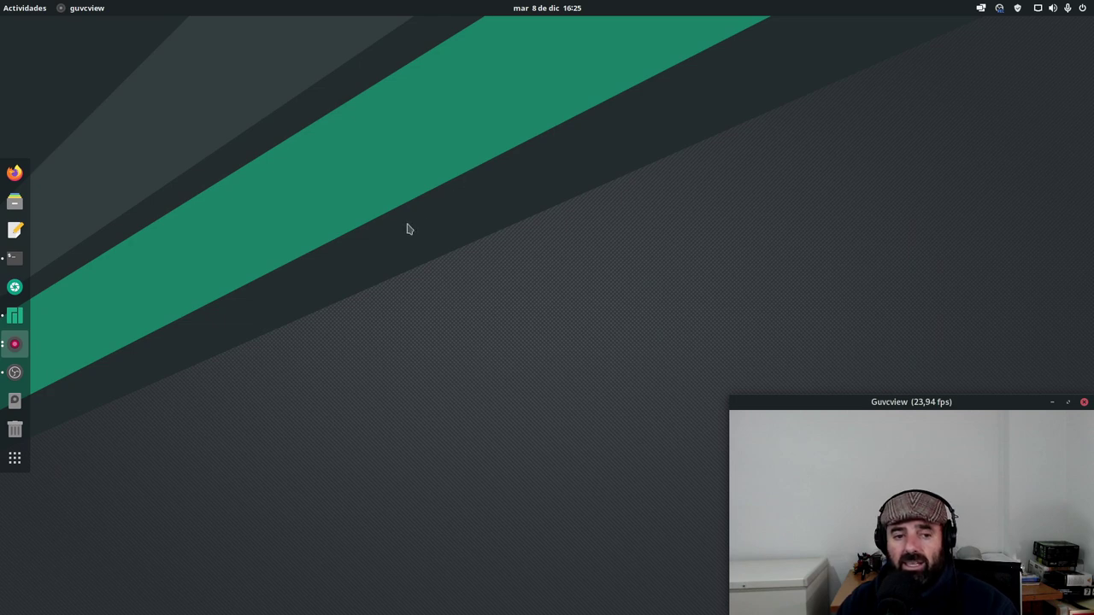
Step: Open the system Configuración, move its window toward the upper part of the desktop and enlarge it
{"action": "left_click", "coordinate": [1078, 9]}
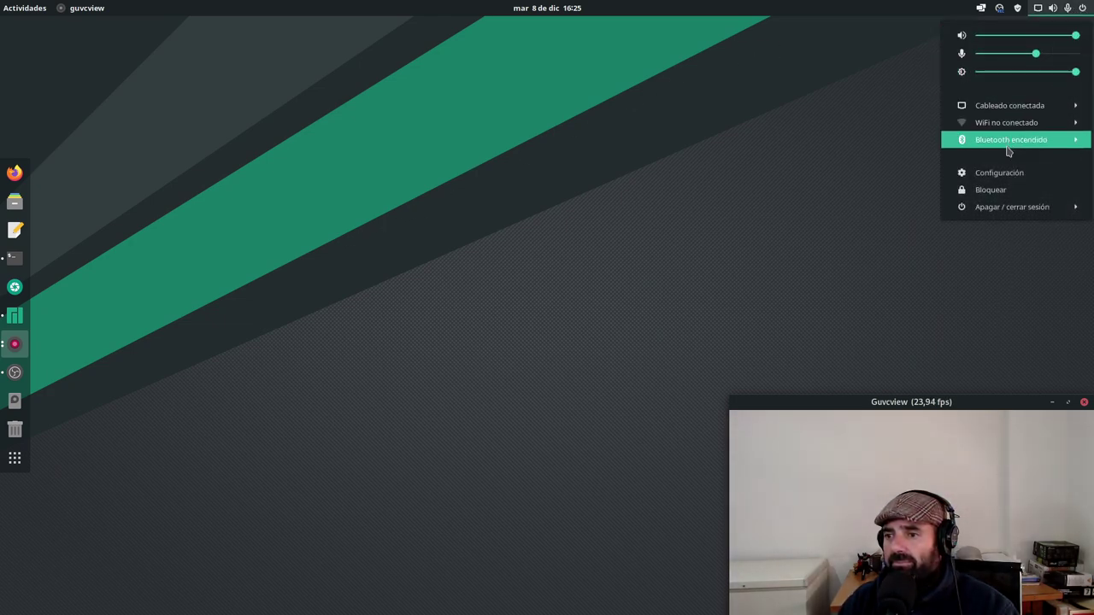
{"action": "left_click", "coordinate": [988, 173]}
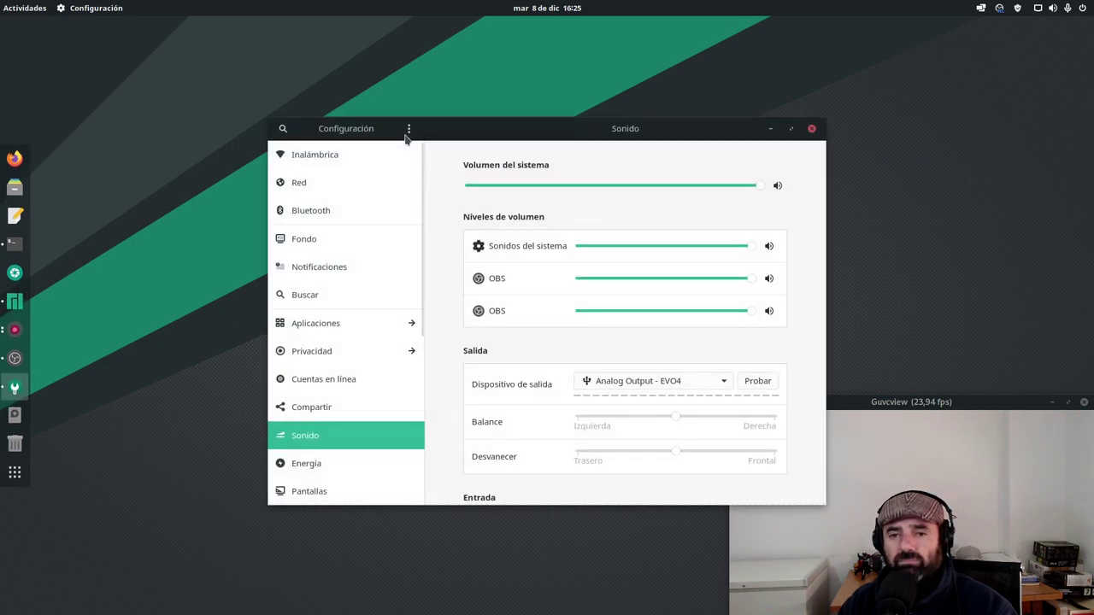
{"action": "left_click_drag", "start_coordinate": [407, 134], "coordinate": [219, 41]}
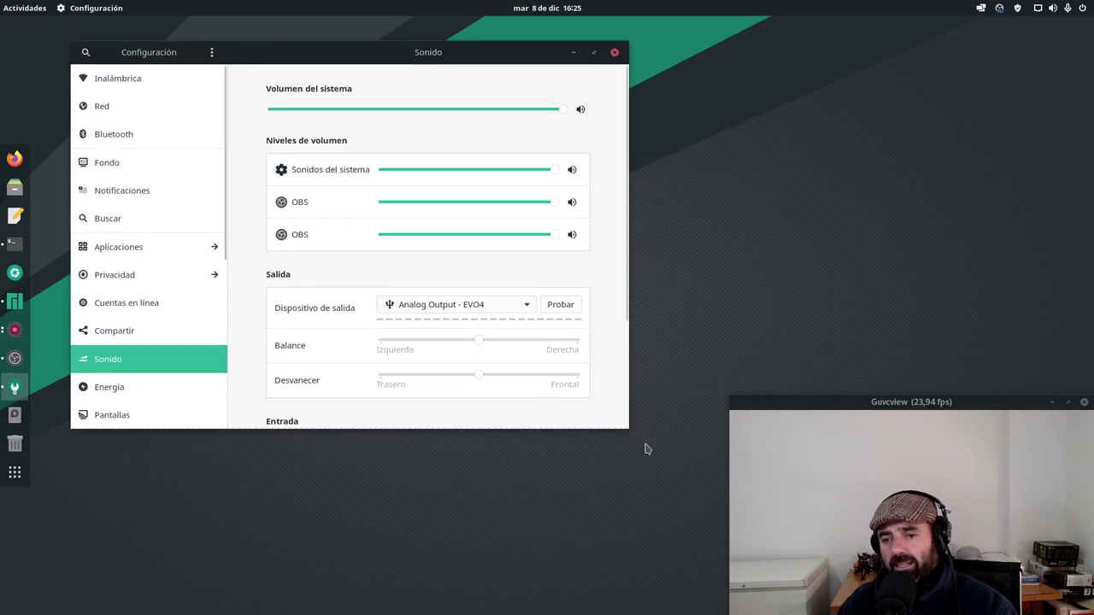
{"action": "left_click_drag", "start_coordinate": [625, 428], "coordinate": [850, 541]}
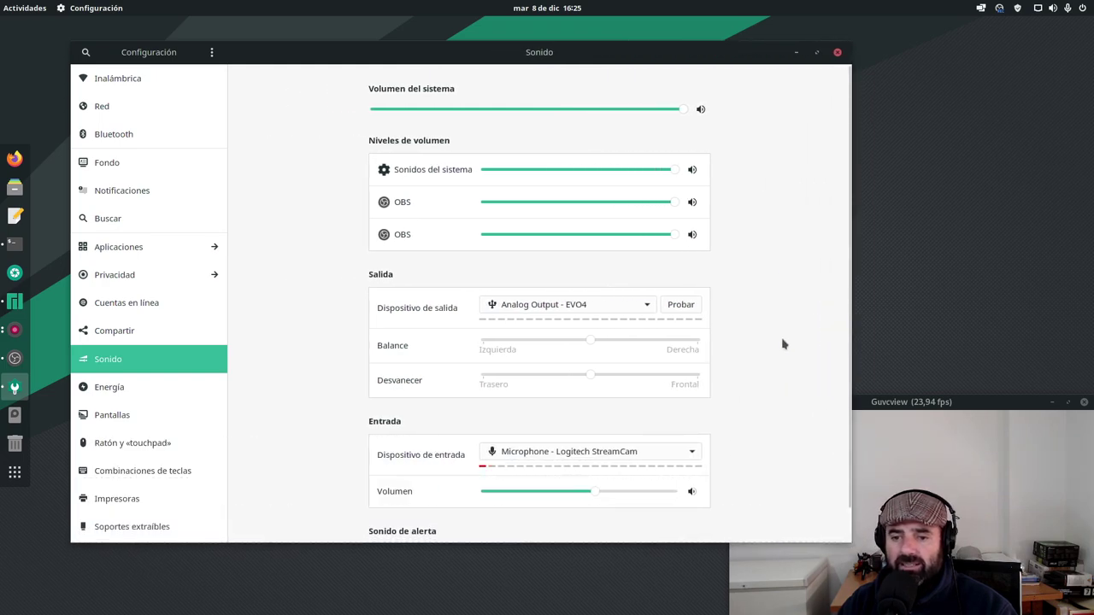
Step: Review the Sonido, Red, Bluetooth, Fondo, Notificaciones and Buscar settings
{"action": "scroll", "coordinate": [782, 343], "scroll_direction": "down", "scroll_amount": 2}
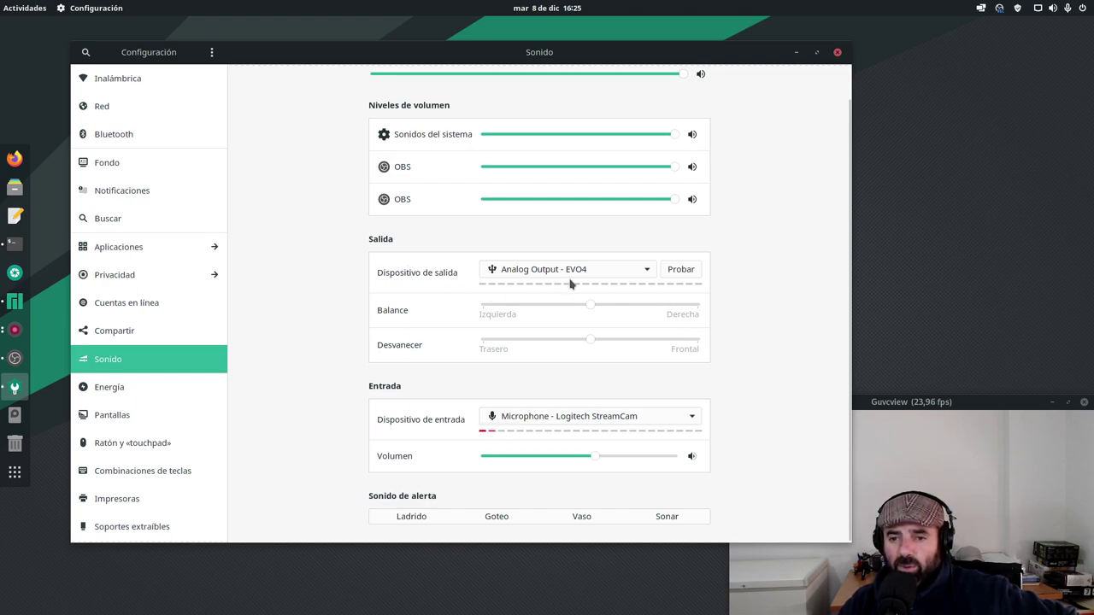
{"action": "left_click", "coordinate": [114, 110]}
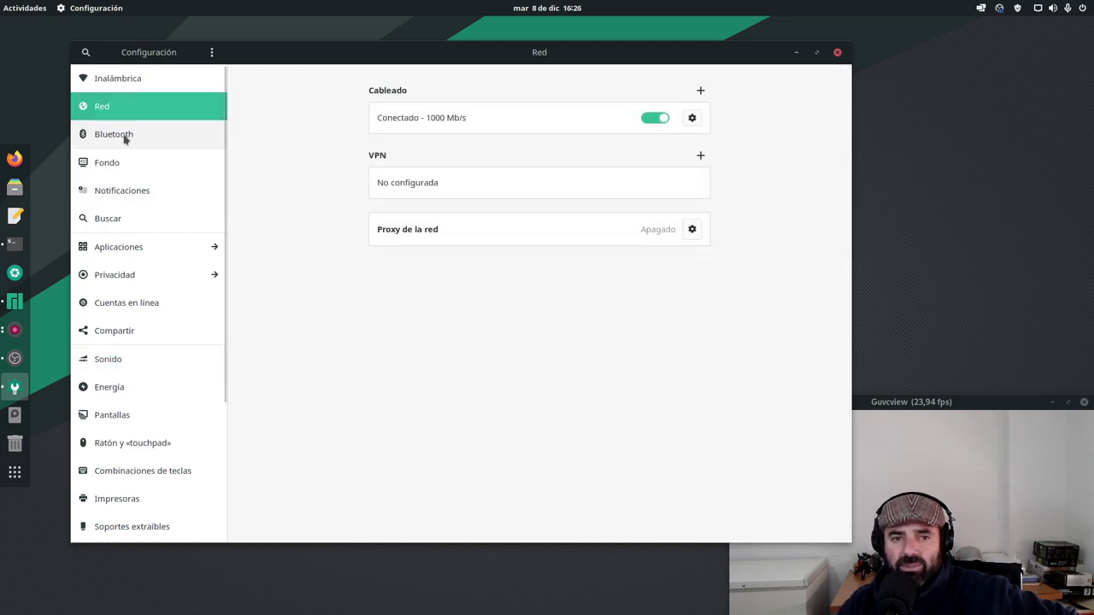
{"action": "left_click", "coordinate": [126, 139]}
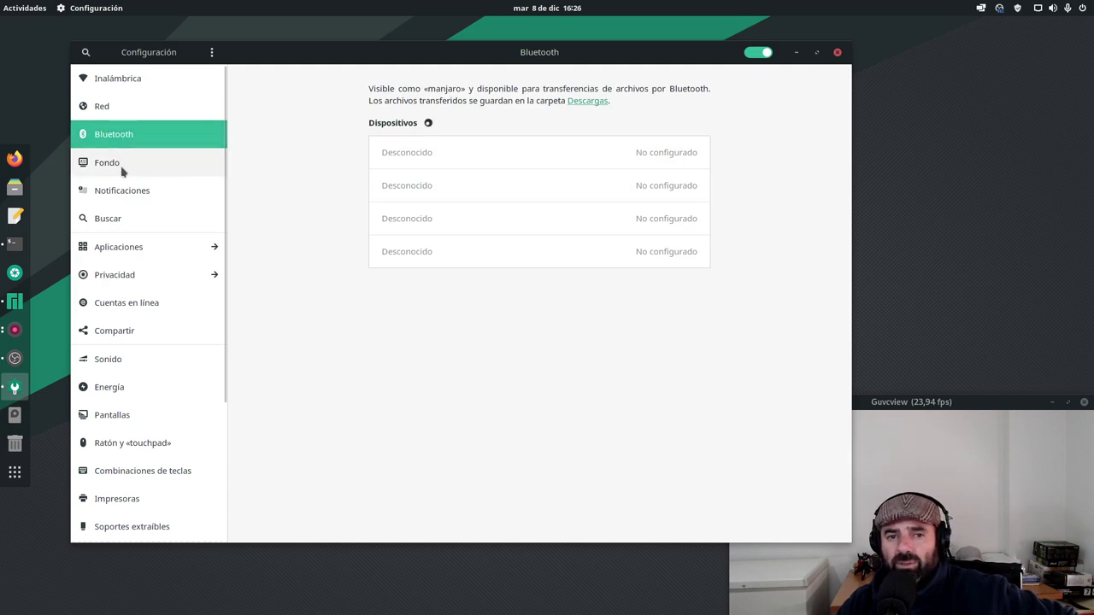
{"action": "left_click", "coordinate": [118, 167]}
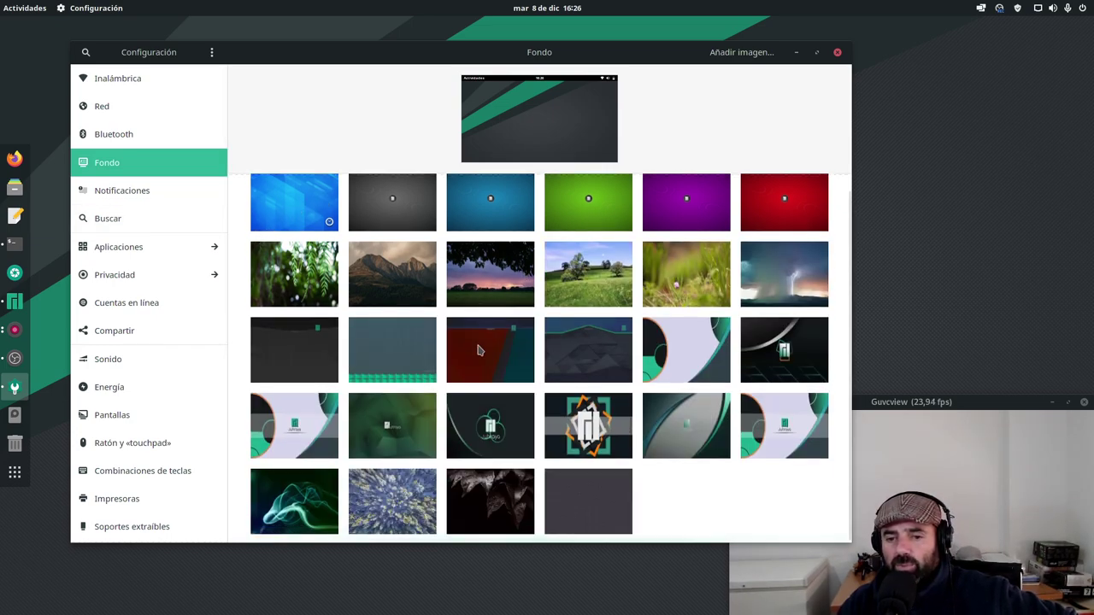
{"action": "left_click", "coordinate": [118, 198]}
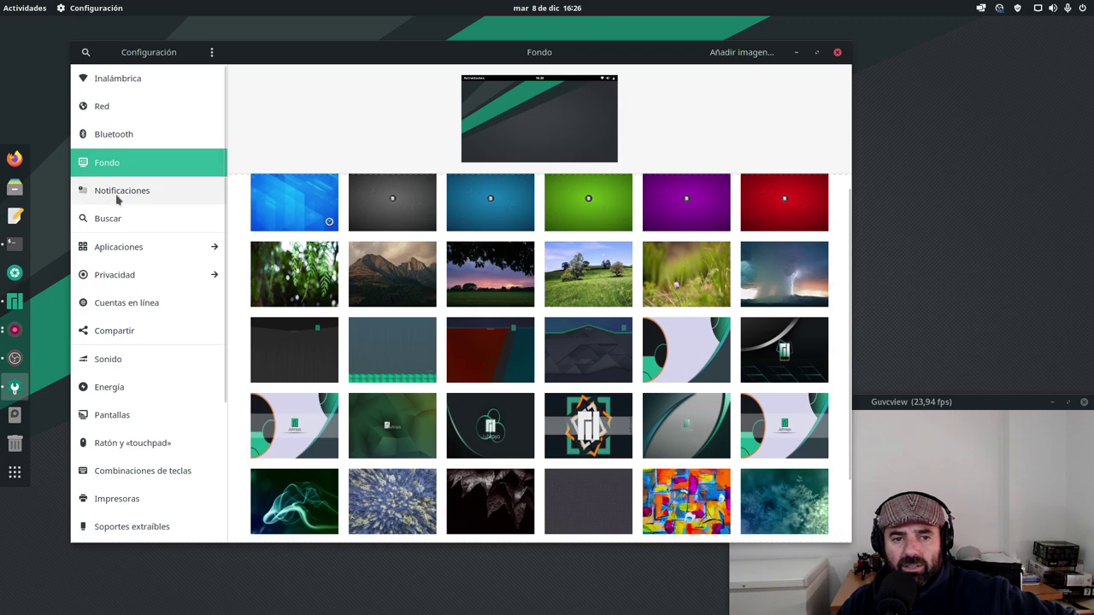
{"action": "left_click", "coordinate": [111, 220]}
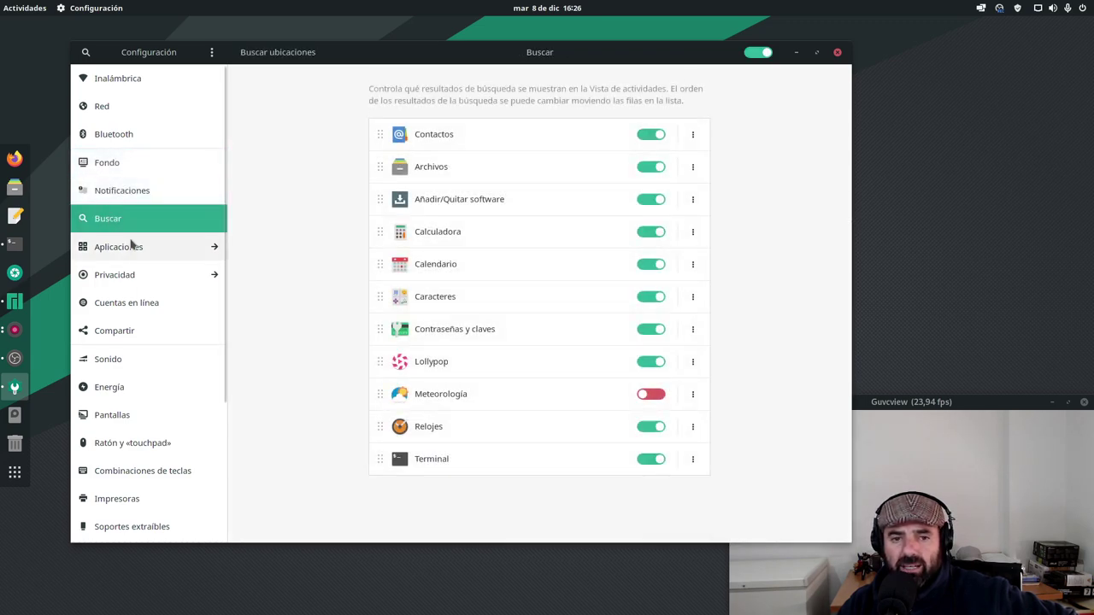
Step: Check the Aplicaciones and Privacidad sections, including Micrófono, shifting the window slightly up the desktop, and return to the main settings list
{"action": "left_click", "coordinate": [128, 248]}
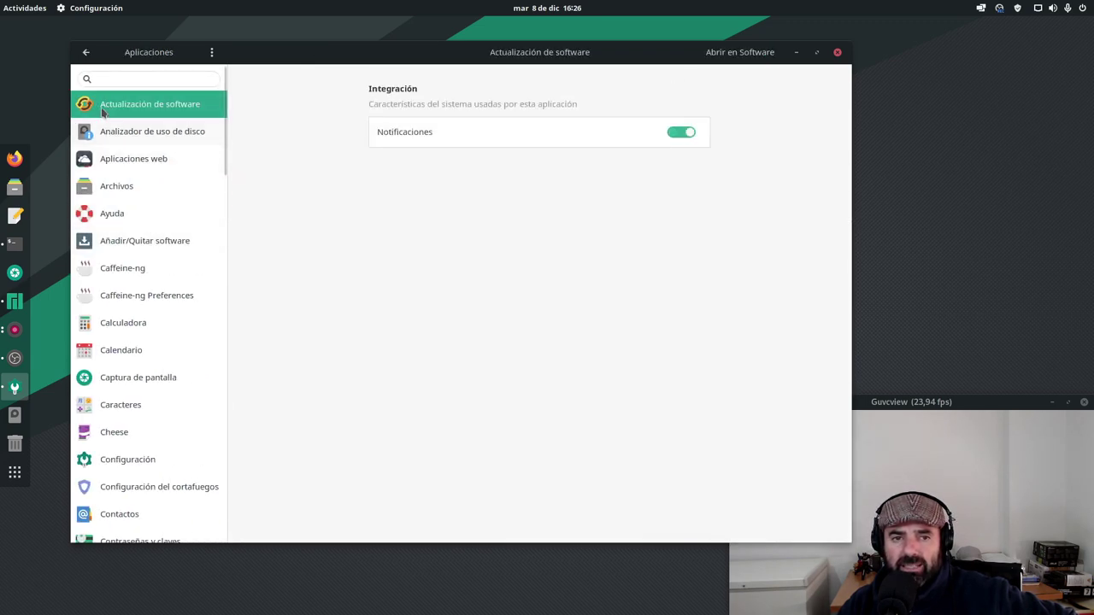
{"action": "left_click", "coordinate": [85, 52]}
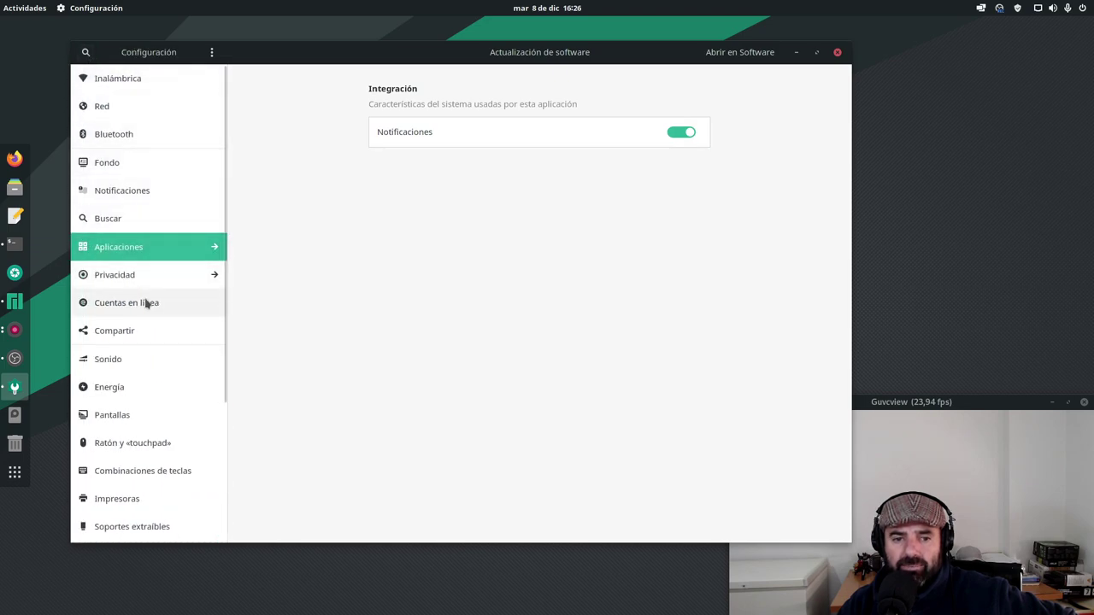
{"action": "left_click", "coordinate": [124, 285]}
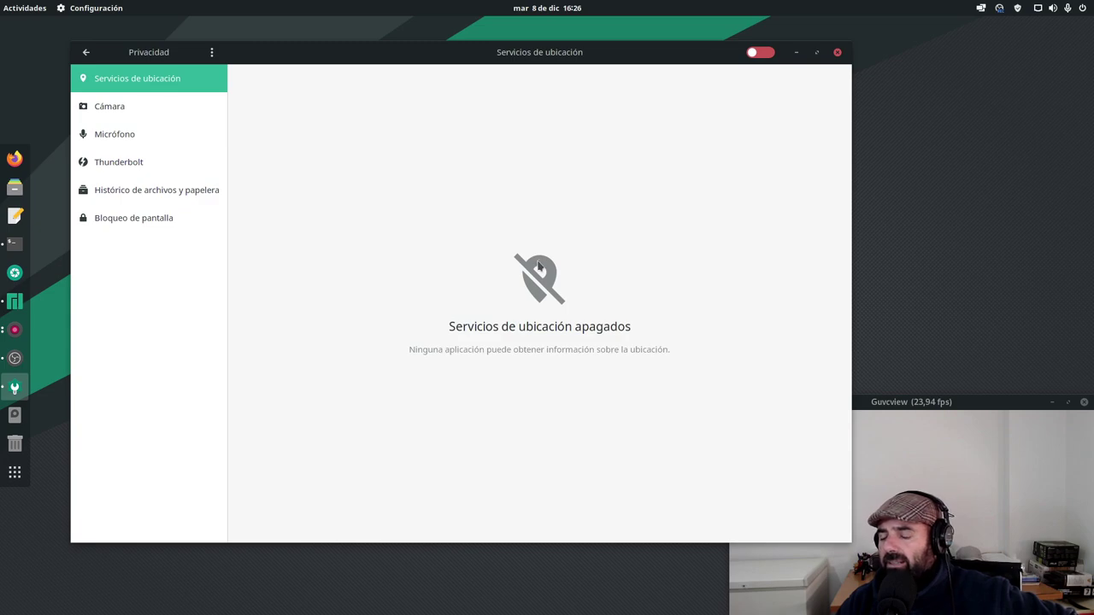
{"action": "left_click_drag", "start_coordinate": [362, 57], "coordinate": [346, 41]}
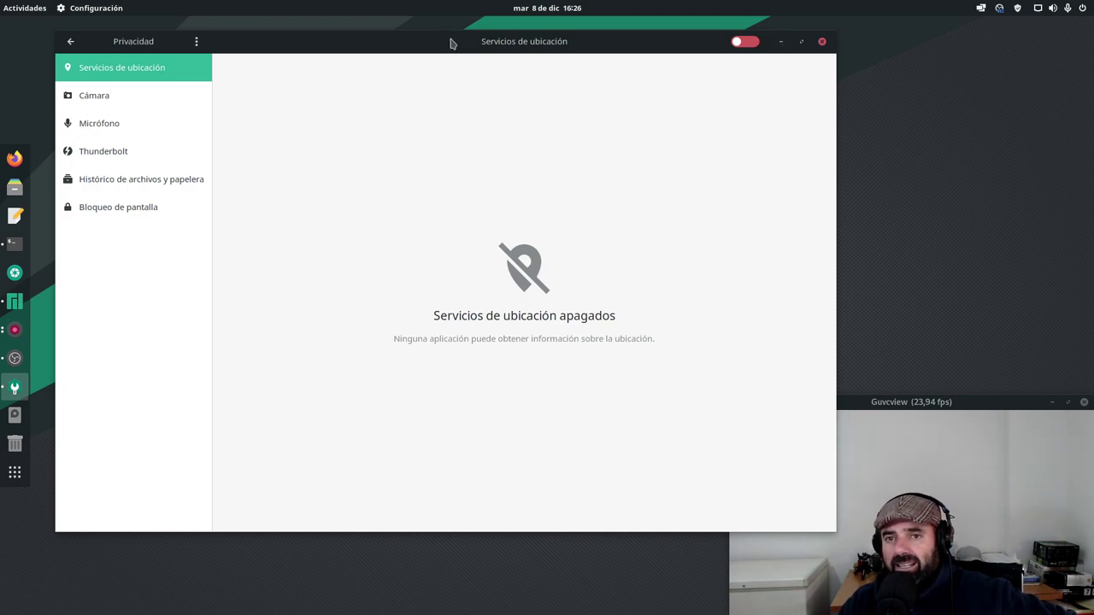
{"action": "left_click_drag", "start_coordinate": [452, 43], "coordinate": [455, 33]}
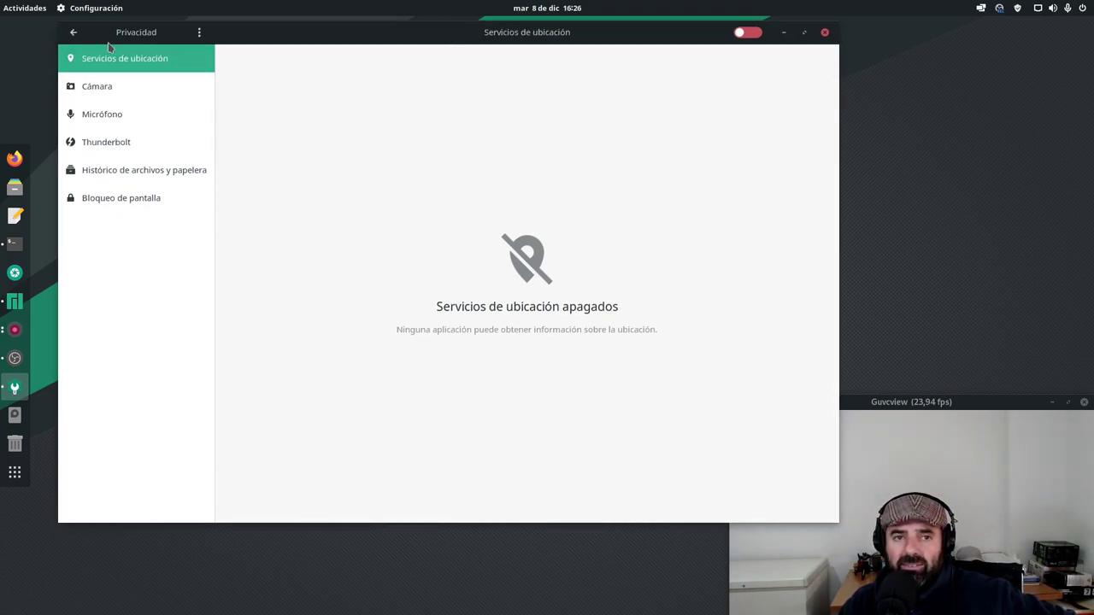
{"action": "left_click", "coordinate": [116, 120]}
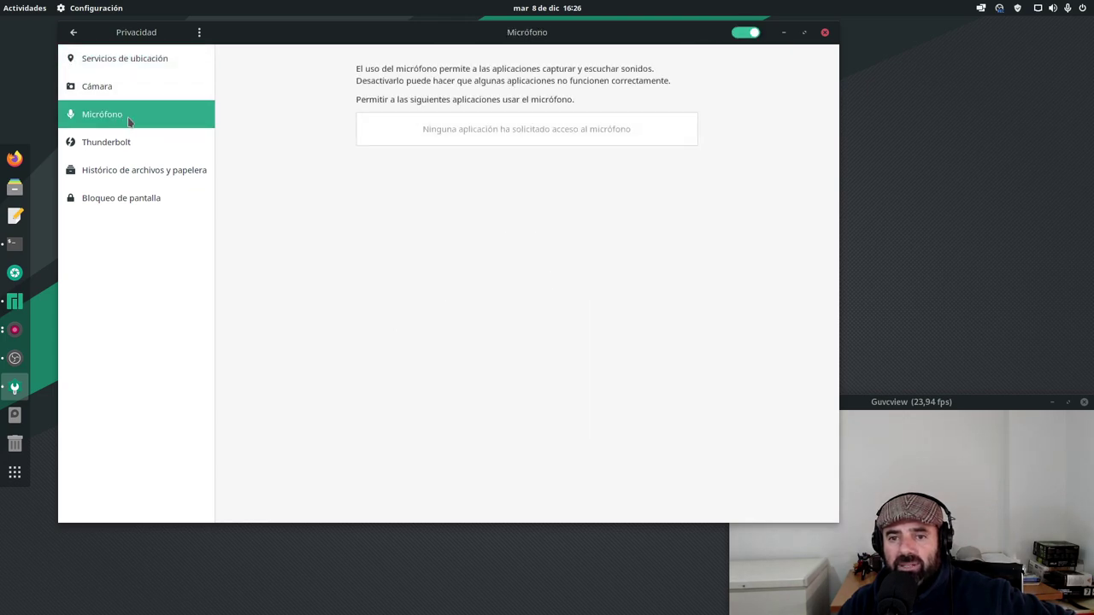
{"action": "left_click", "coordinate": [73, 34]}
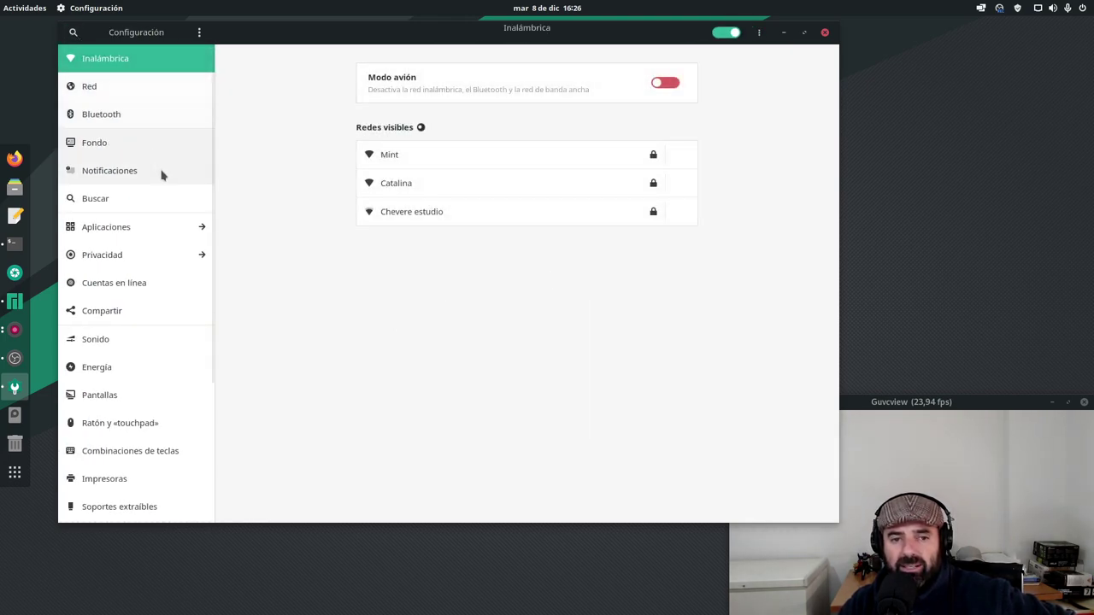
Step: Review the Cuentas en línea and Compartir settings and revisit Sonido
{"action": "left_click", "coordinate": [130, 283]}
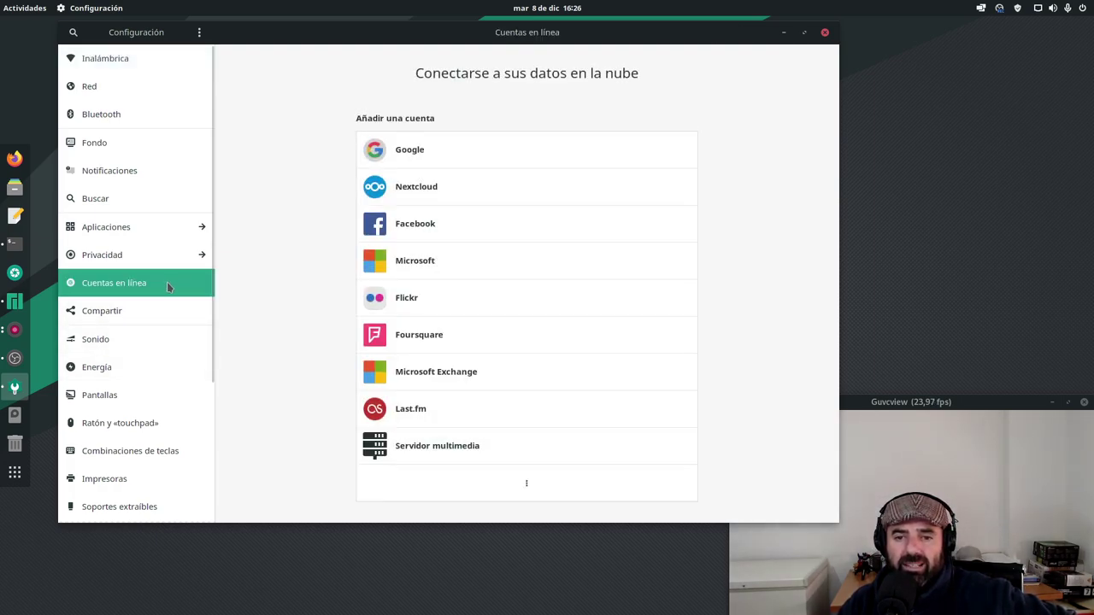
{"action": "left_click", "coordinate": [105, 315]}
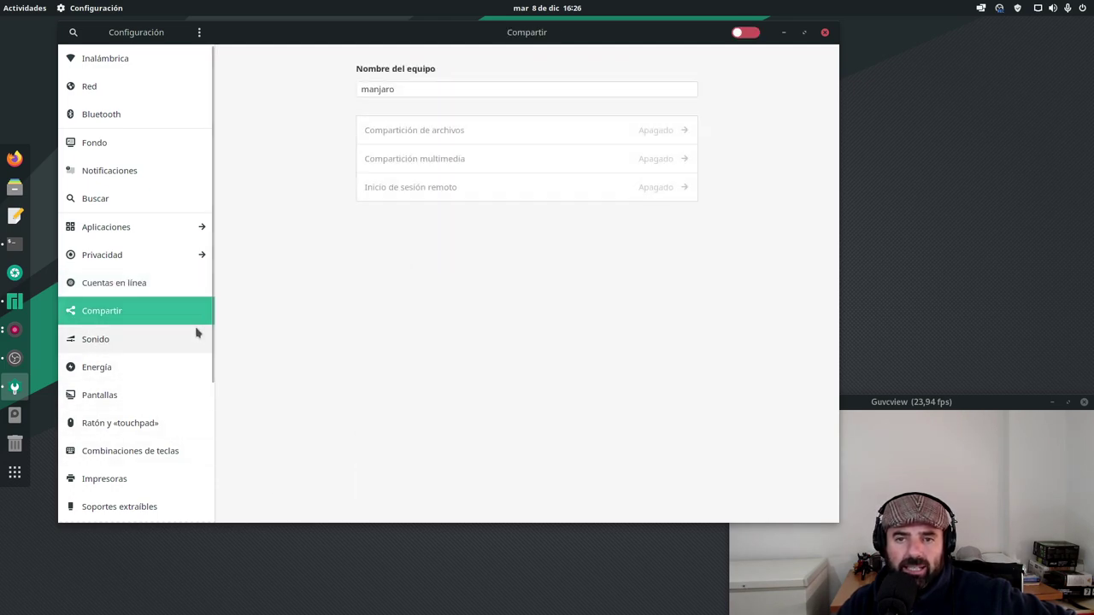
{"action": "left_click", "coordinate": [136, 341]}
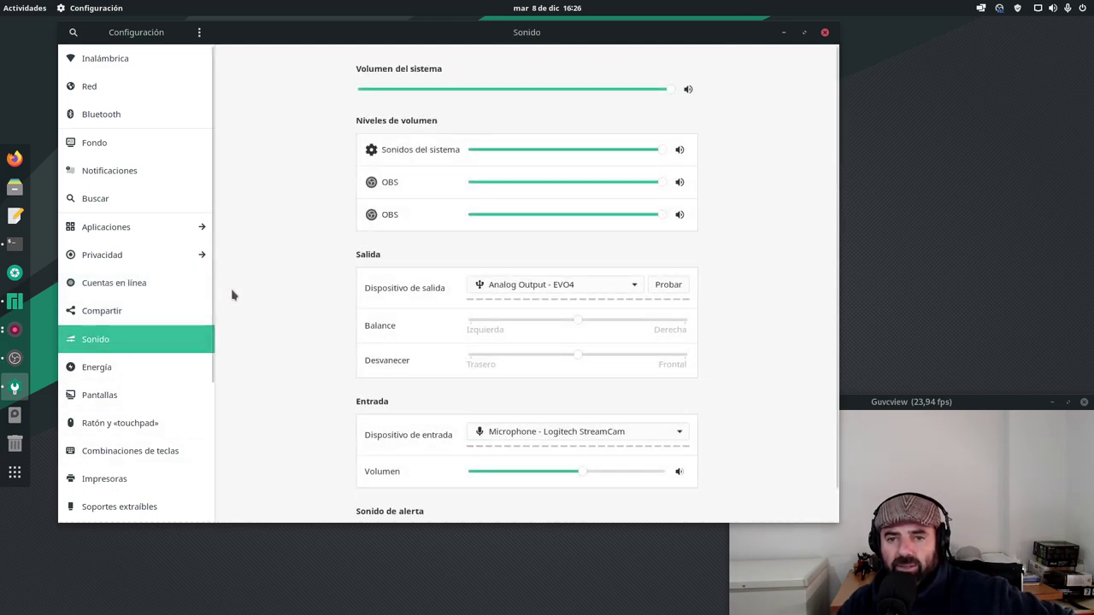
Step: Set Apagar la pantalla to 15 minutos in the Energía settings
{"action": "left_click", "coordinate": [130, 368]}
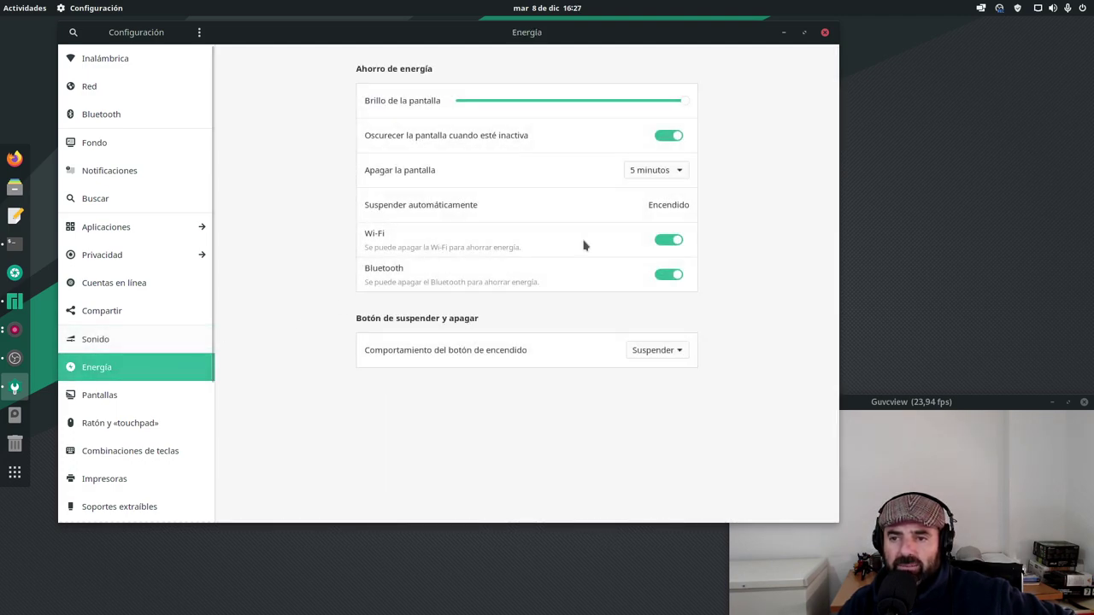
{"action": "left_click", "coordinate": [634, 171]}
{"action": "left_click", "coordinate": [652, 251]}
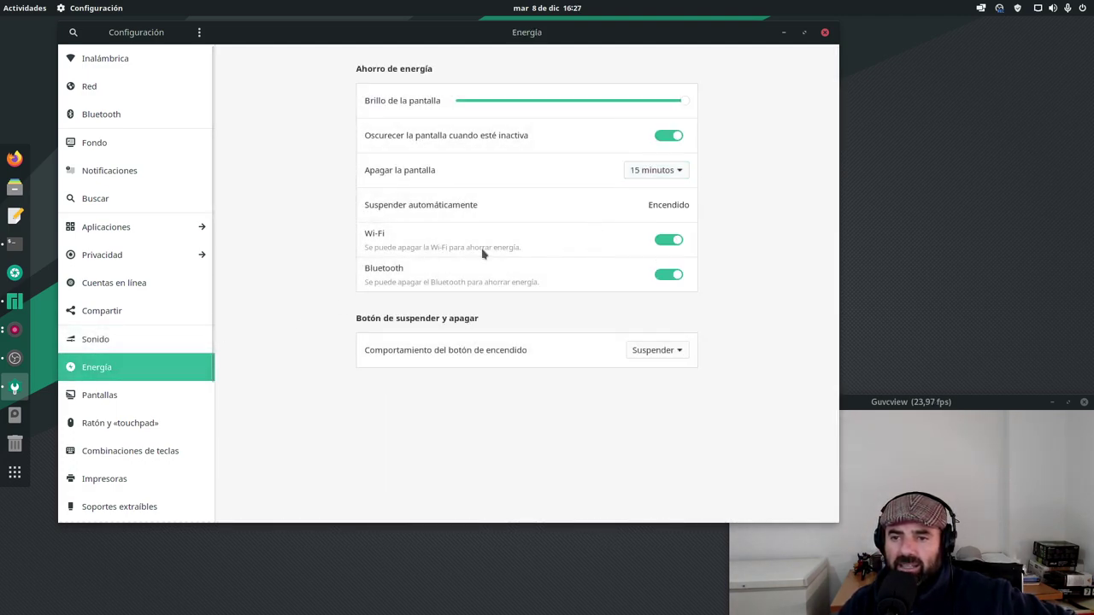
Step: Review the Pantallas, Ratón y «touchpad», Combinaciones de teclas and Impresoras settings
{"action": "left_click", "coordinate": [119, 395]}
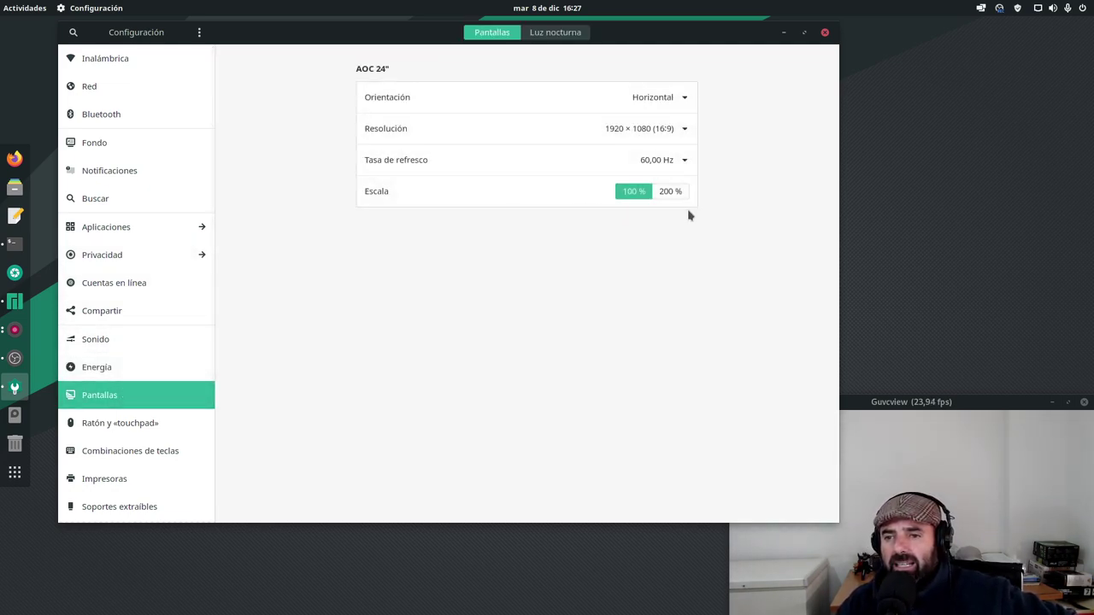
{"action": "left_click", "coordinate": [121, 425]}
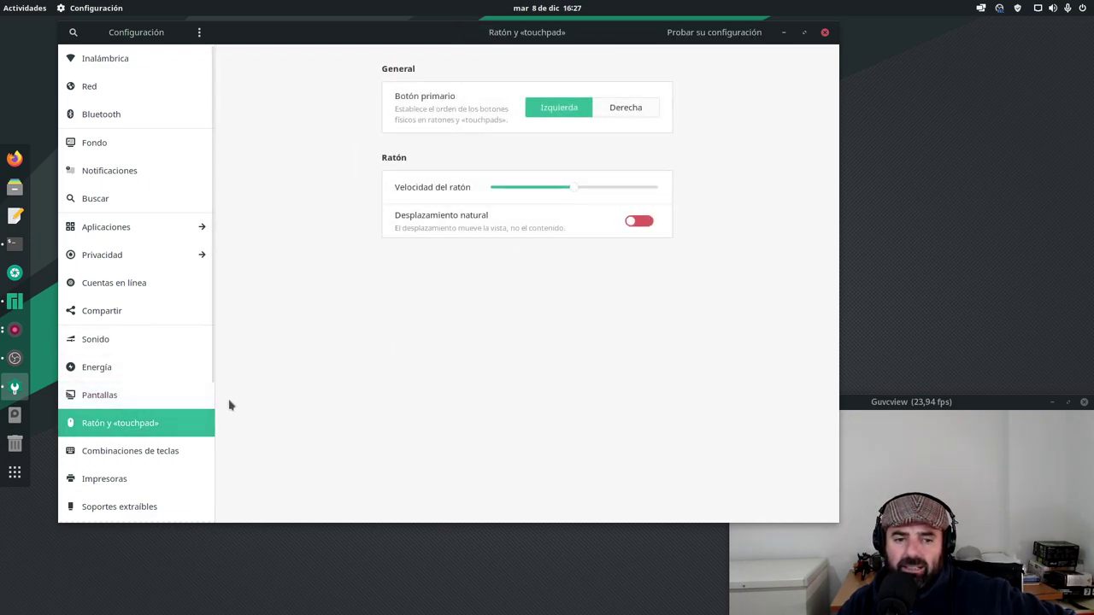
{"action": "left_click", "coordinate": [201, 444]}
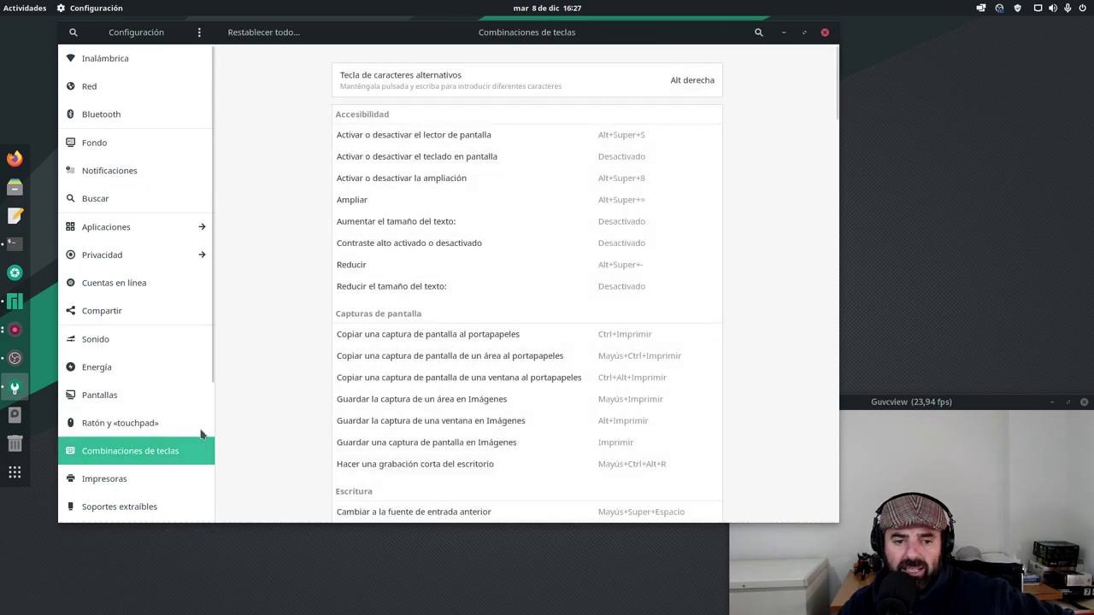
{"action": "left_click", "coordinate": [112, 478]}
{"action": "scroll", "coordinate": [178, 349], "scroll_direction": "down", "scroll_amount": 5}
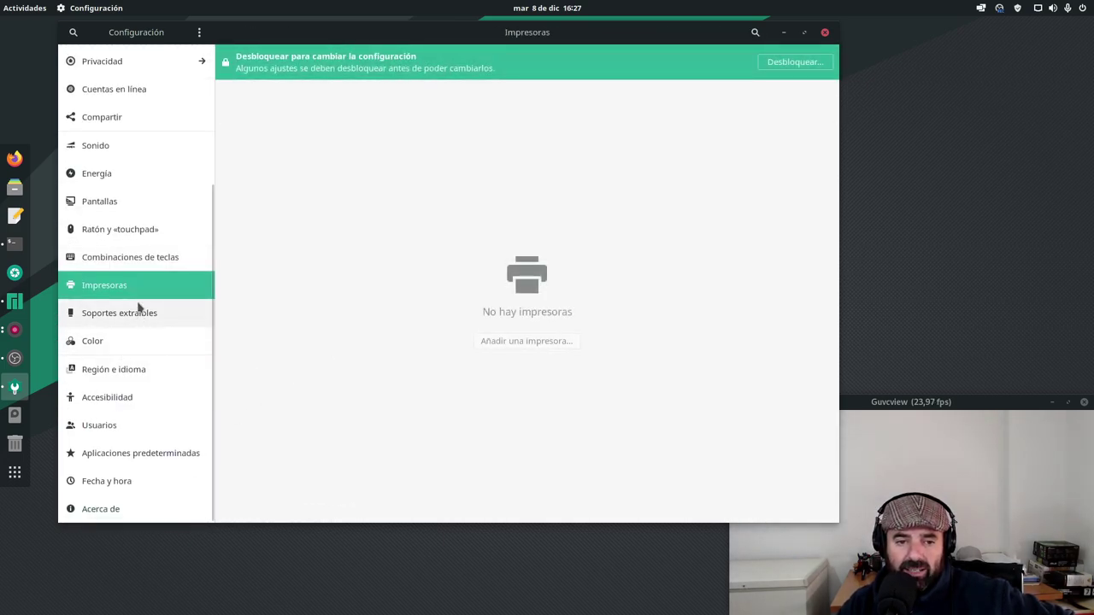
Step: Review the Soportes extraíbles, Color, Región e idioma and Accesibilidad settings
{"action": "left_click", "coordinate": [141, 311]}
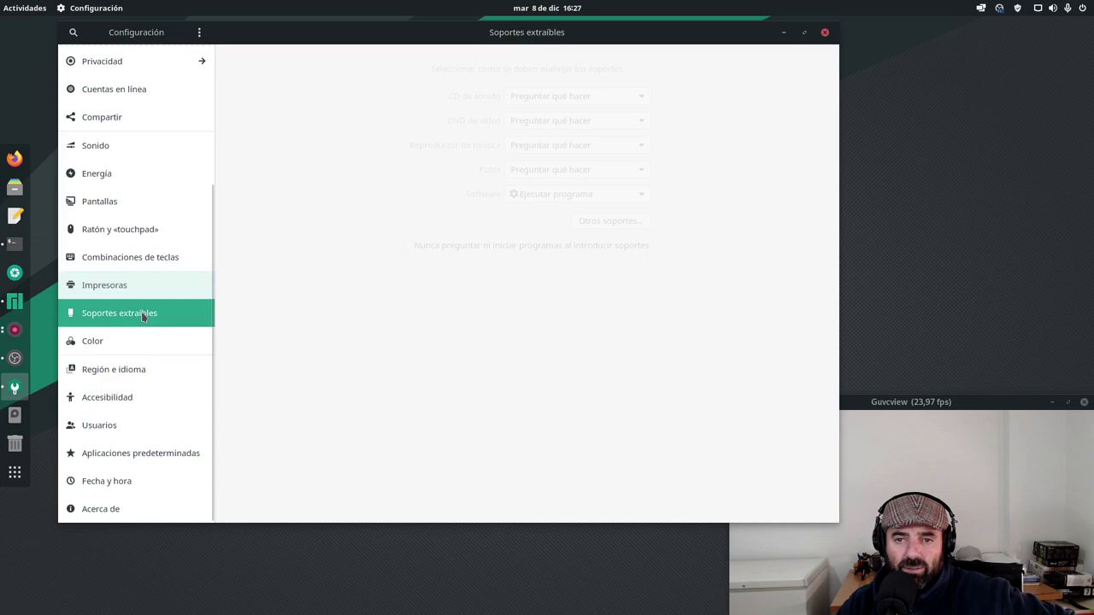
{"action": "left_click", "coordinate": [110, 350]}
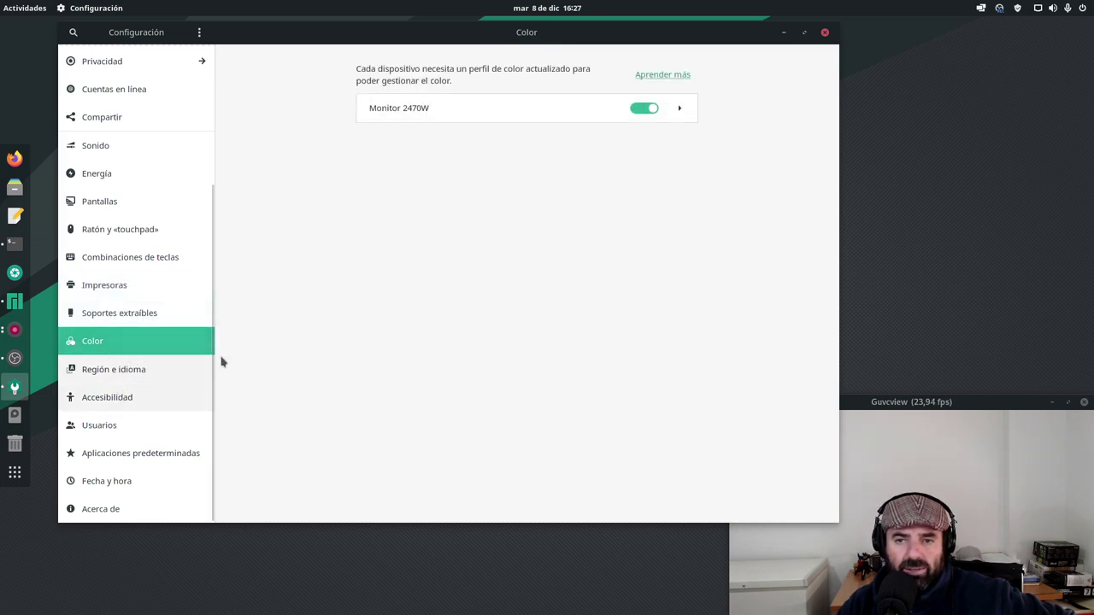
{"action": "left_click", "coordinate": [123, 369]}
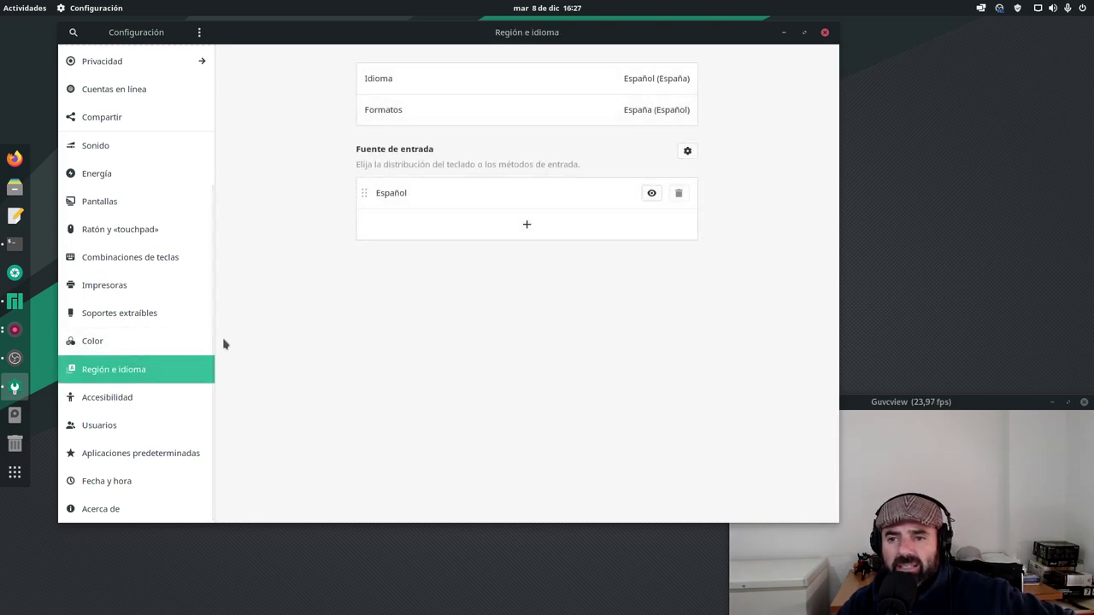
{"action": "left_click", "coordinate": [94, 398]}
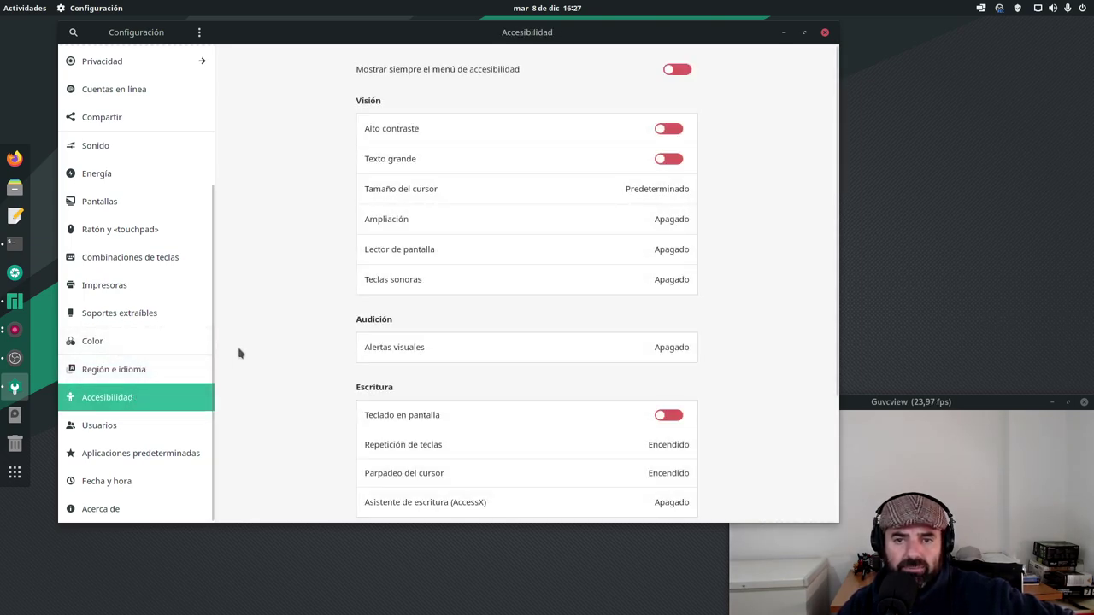
Step: Change the account's avatar to the tomatoes picture in the Usuarios settings
{"action": "left_click", "coordinate": [124, 424]}
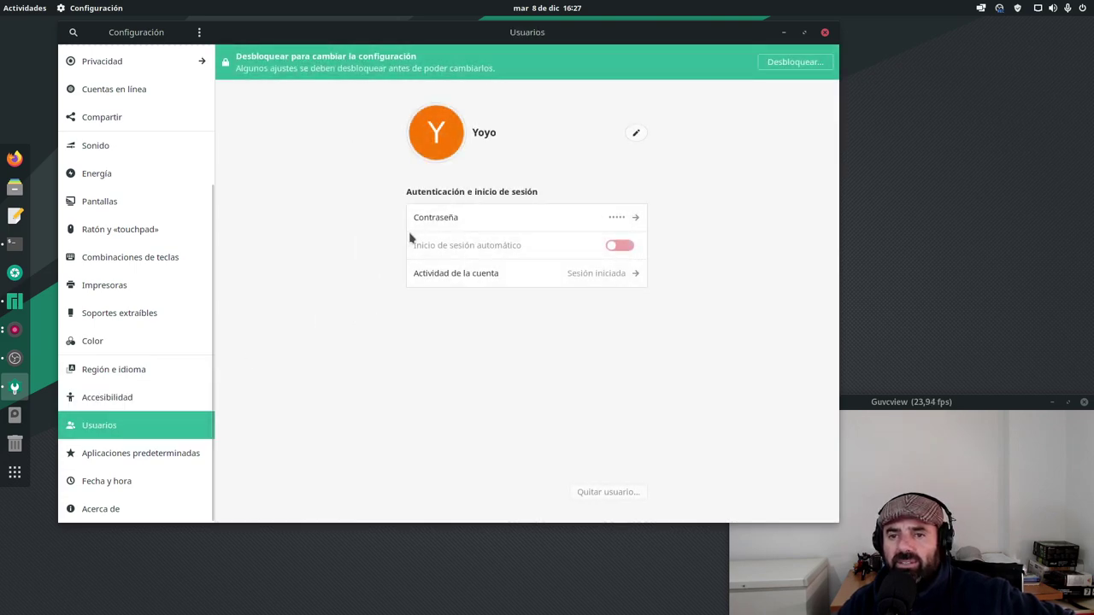
{"action": "left_click", "coordinate": [423, 159]}
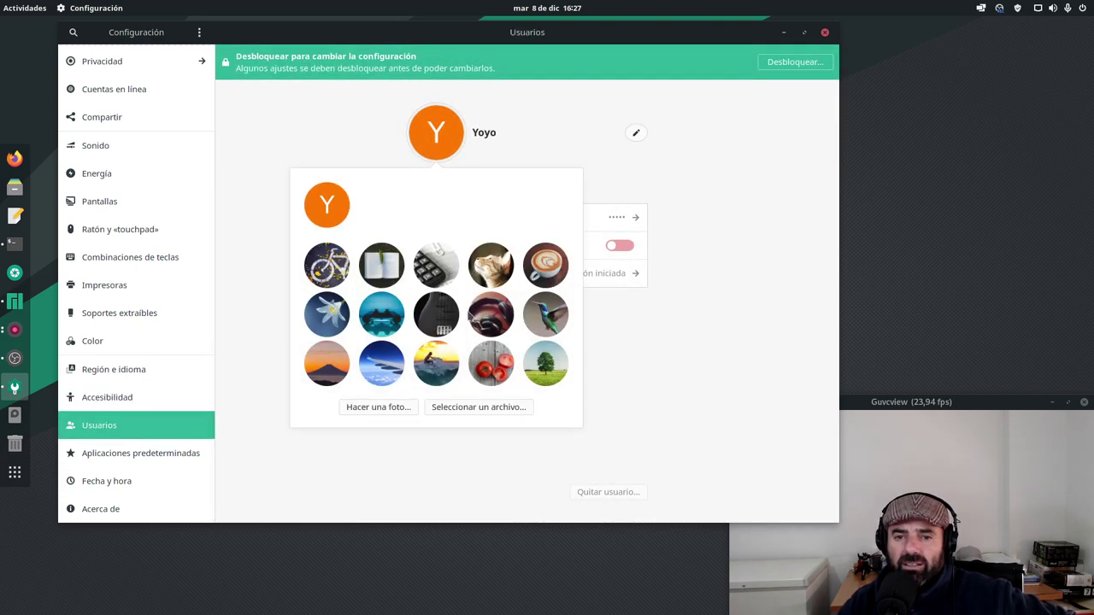
{"action": "left_click", "coordinate": [486, 367]}
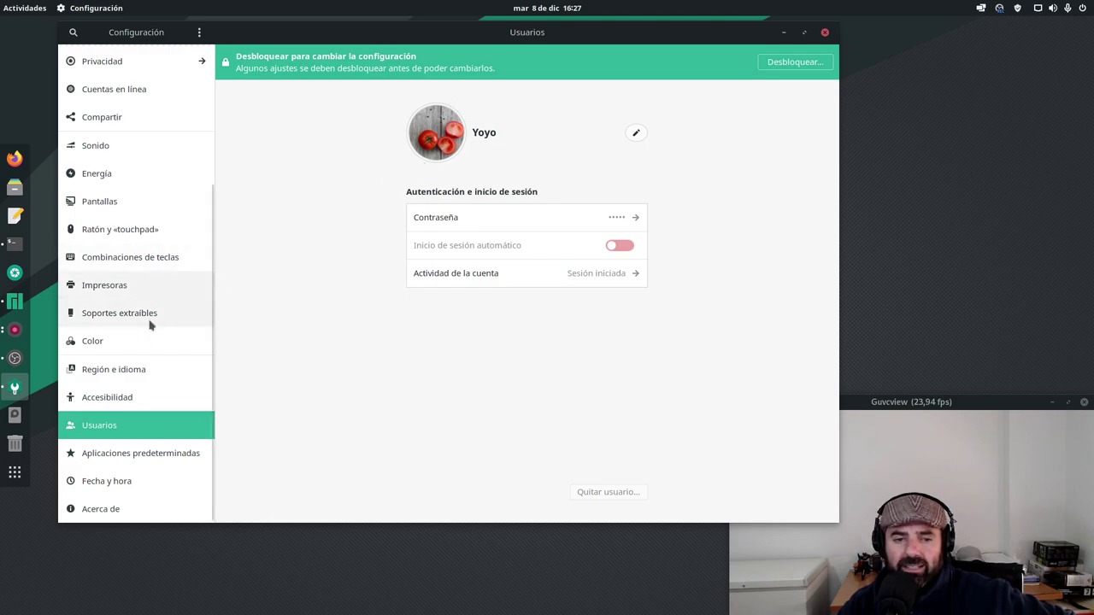
Step: Examine the choices offered for Música and Fotos in Aplicaciones predeterminadas, keeping Lollypop and gThumb
{"action": "left_click", "coordinate": [130, 450]}
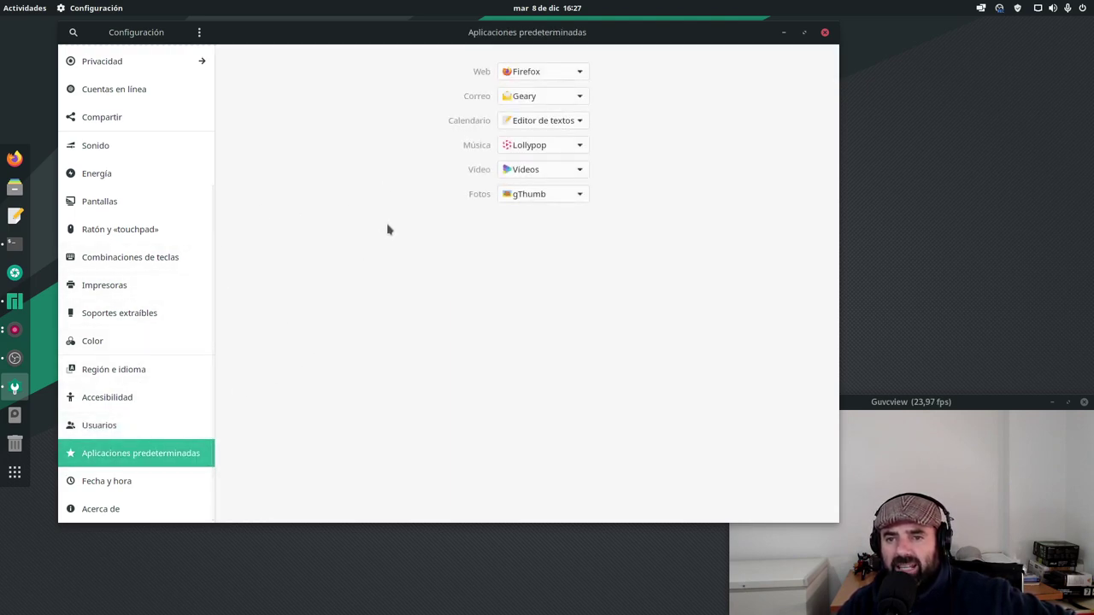
{"action": "left_click", "coordinate": [554, 151]}
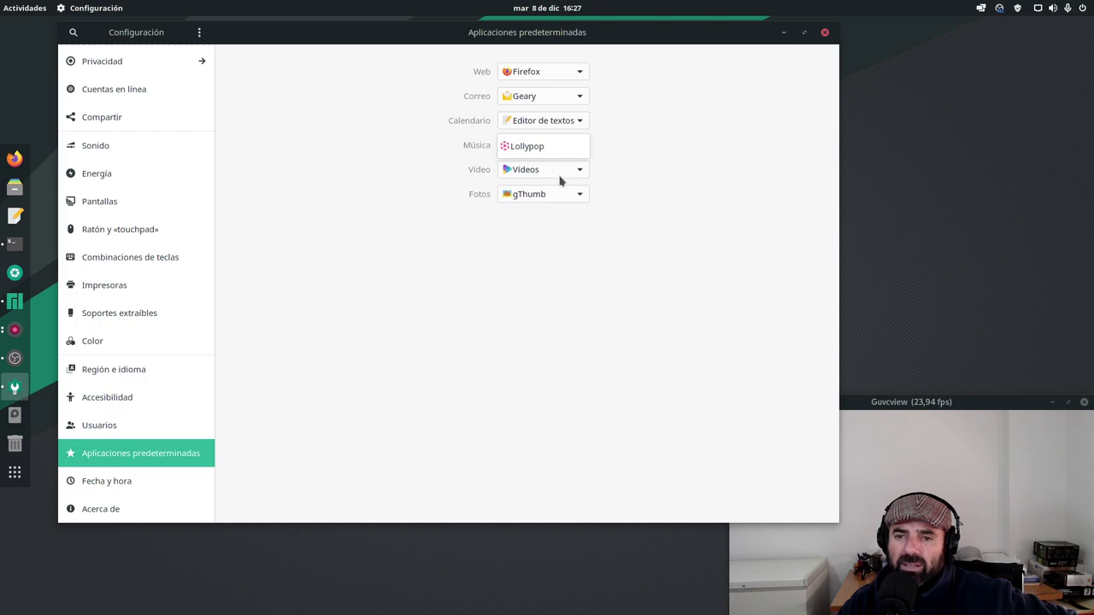
{"action": "left_click", "coordinate": [530, 196]}
{"action": "left_click", "coordinate": [546, 196]}
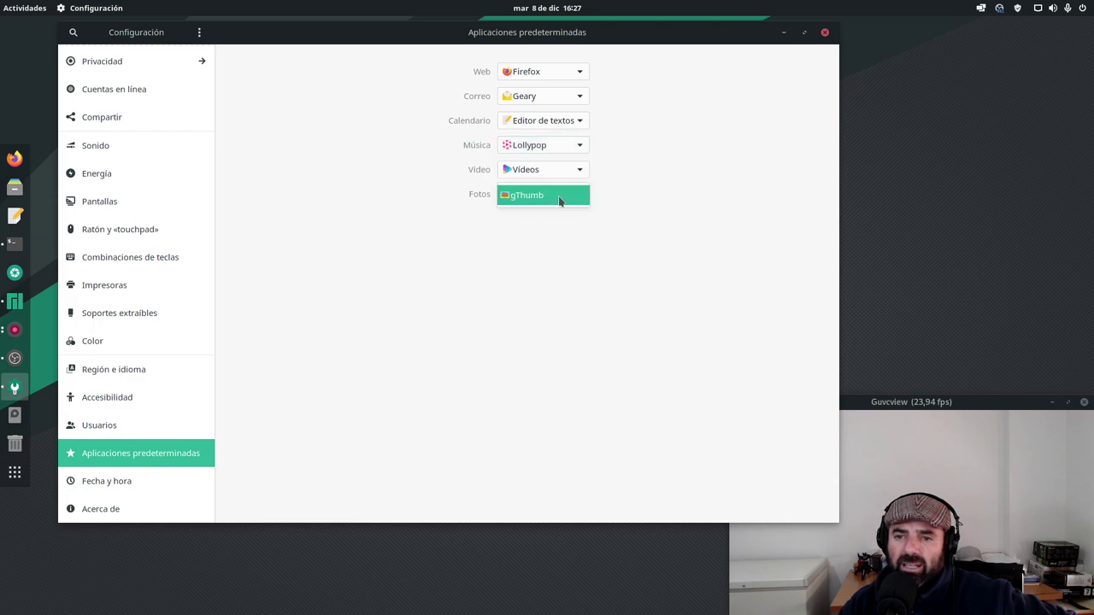
{"action": "left_click", "coordinate": [561, 201]}
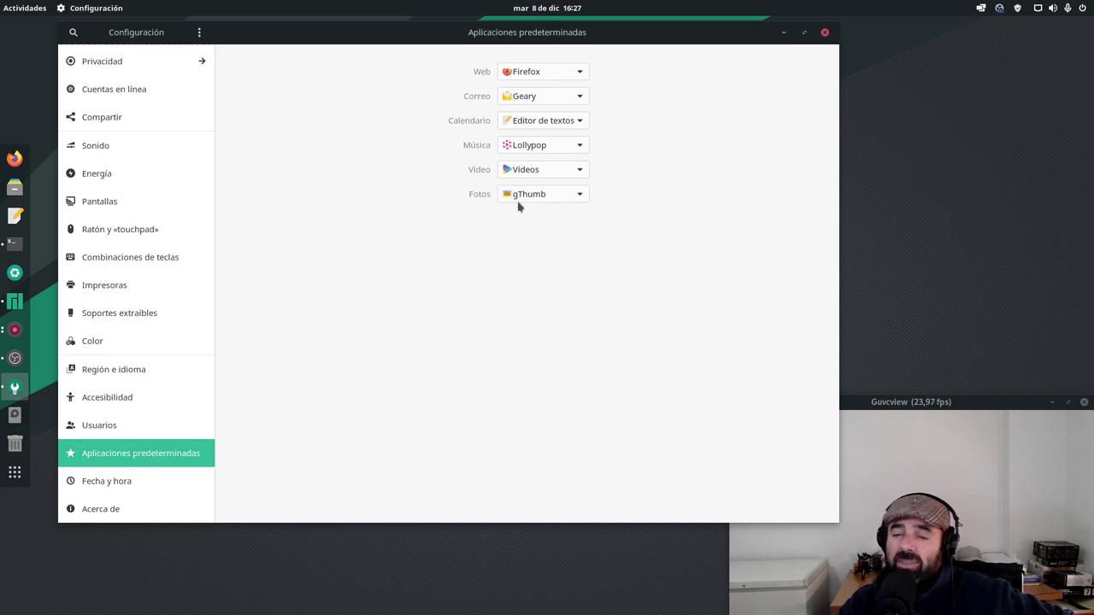
{"action": "left_click", "coordinate": [572, 197]}
{"action": "left_click", "coordinate": [536, 248]}
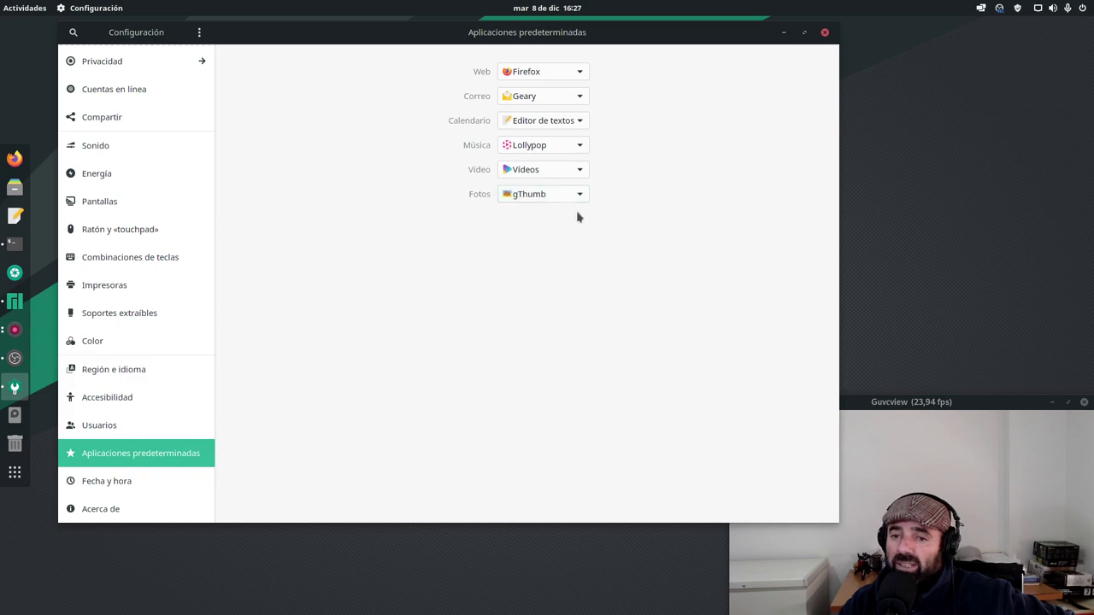
{"action": "left_click", "coordinate": [580, 203]}
{"action": "left_click", "coordinate": [552, 260]}
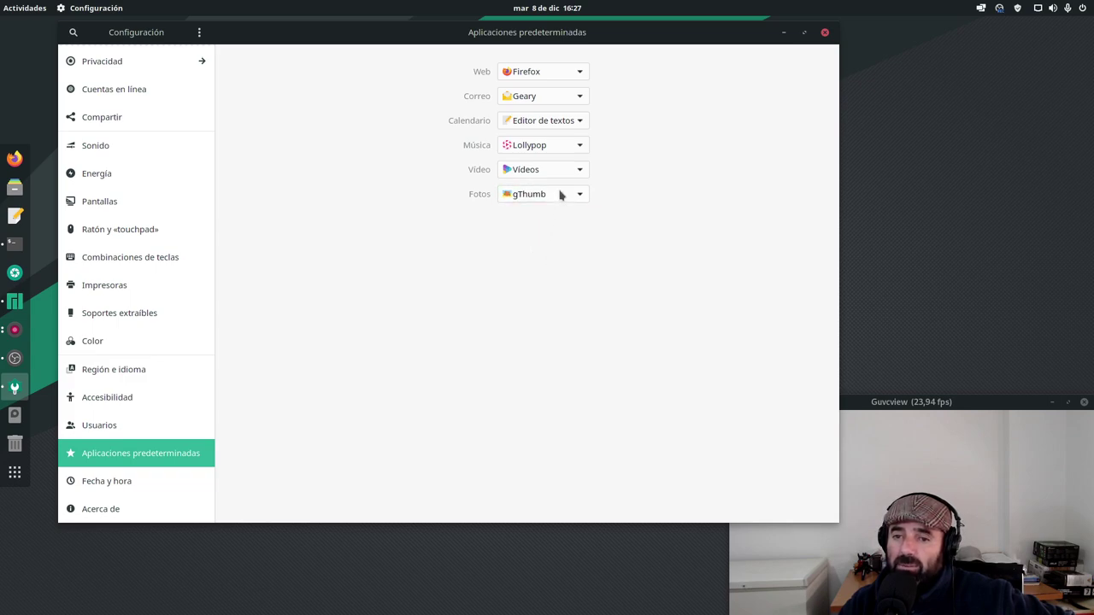
Step: Check the Música default choices, review the Fecha y hora and Acerca de sections, and close Configuración
{"action": "left_click", "coordinate": [570, 148]}
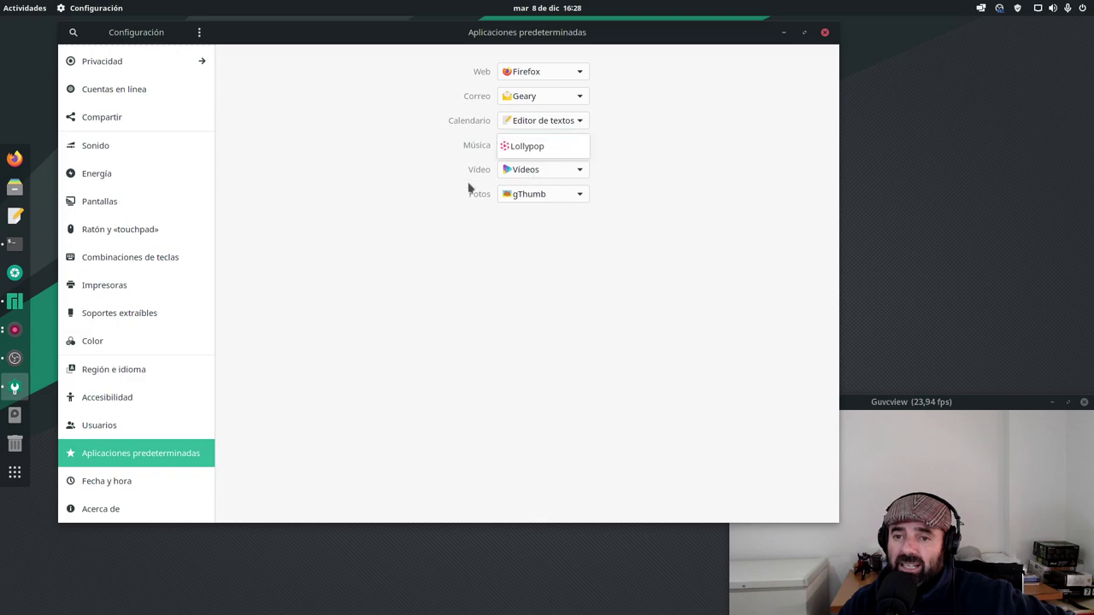
{"action": "left_click", "coordinate": [551, 151]}
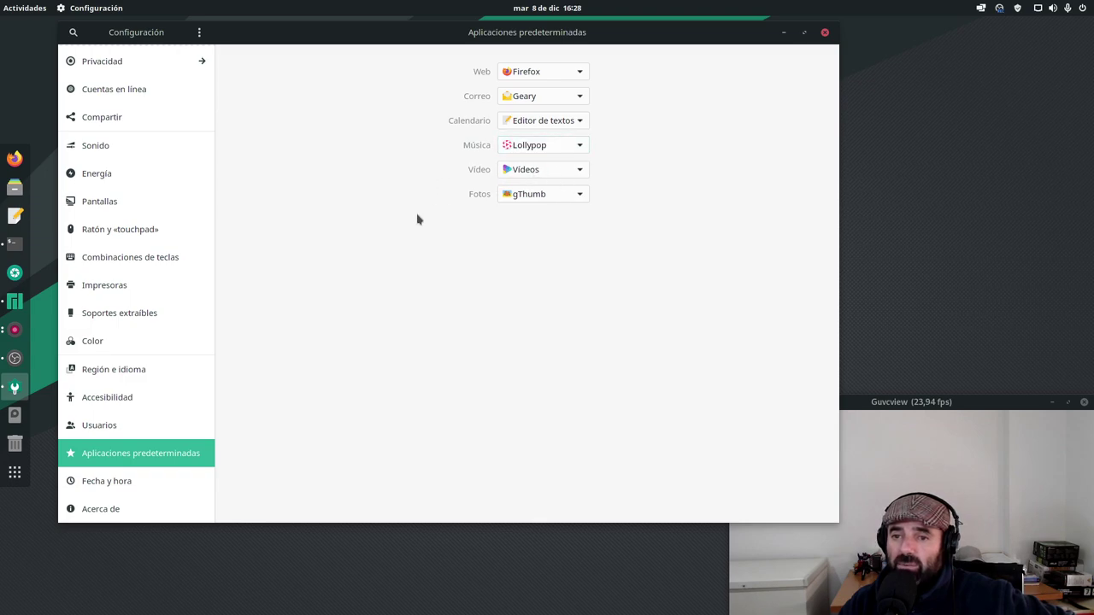
{"action": "left_click", "coordinate": [128, 482]}
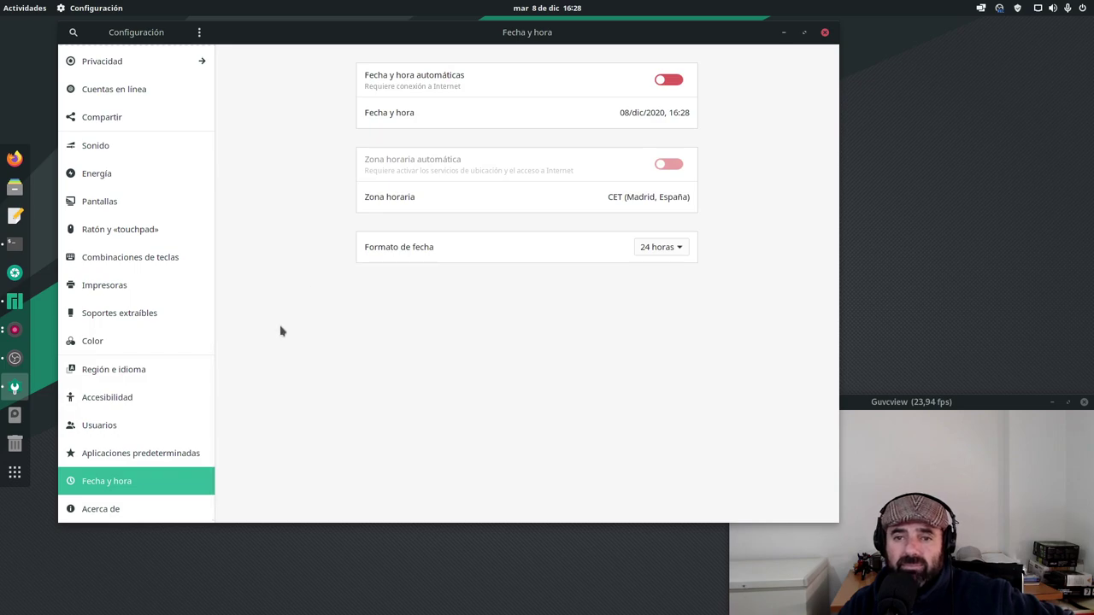
{"action": "key", "text": "Down"}
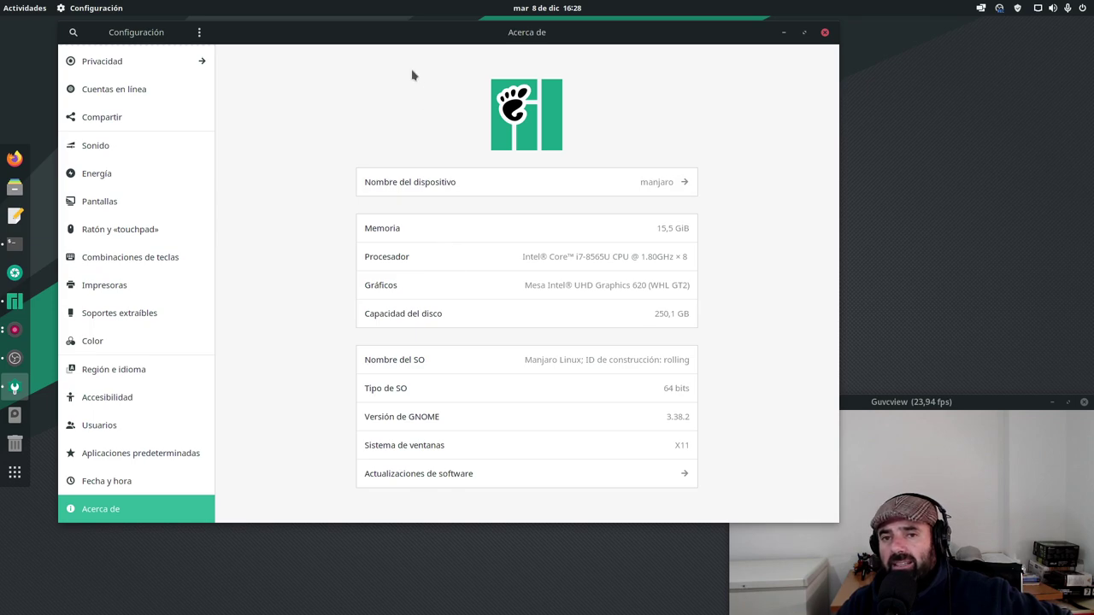
{"action": "left_click_drag", "start_coordinate": [395, 38], "coordinate": [453, 42]}
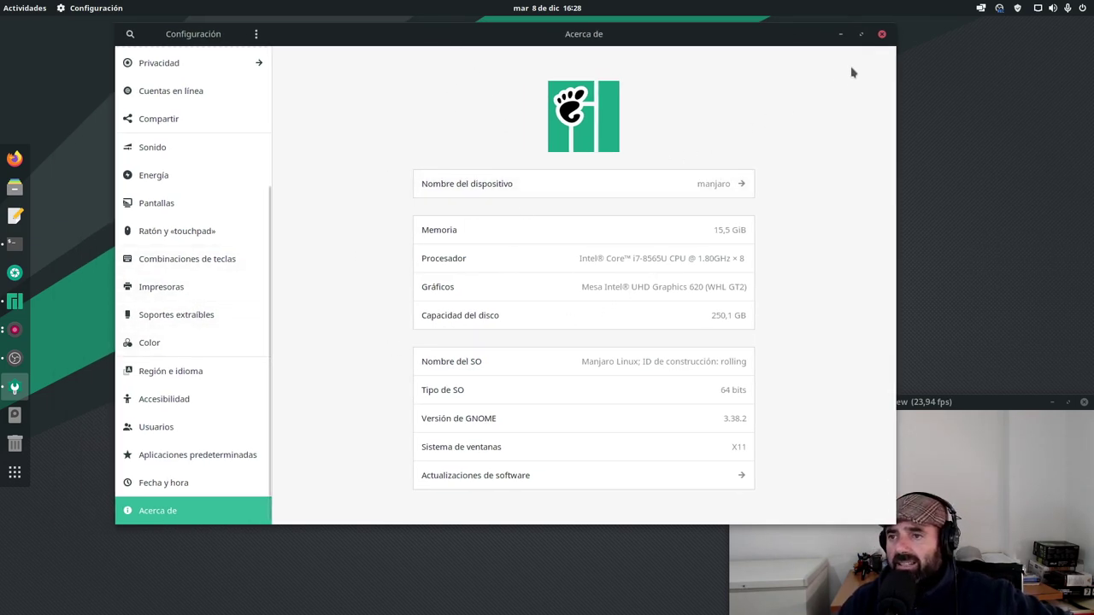
{"action": "left_click", "coordinate": [881, 34]}
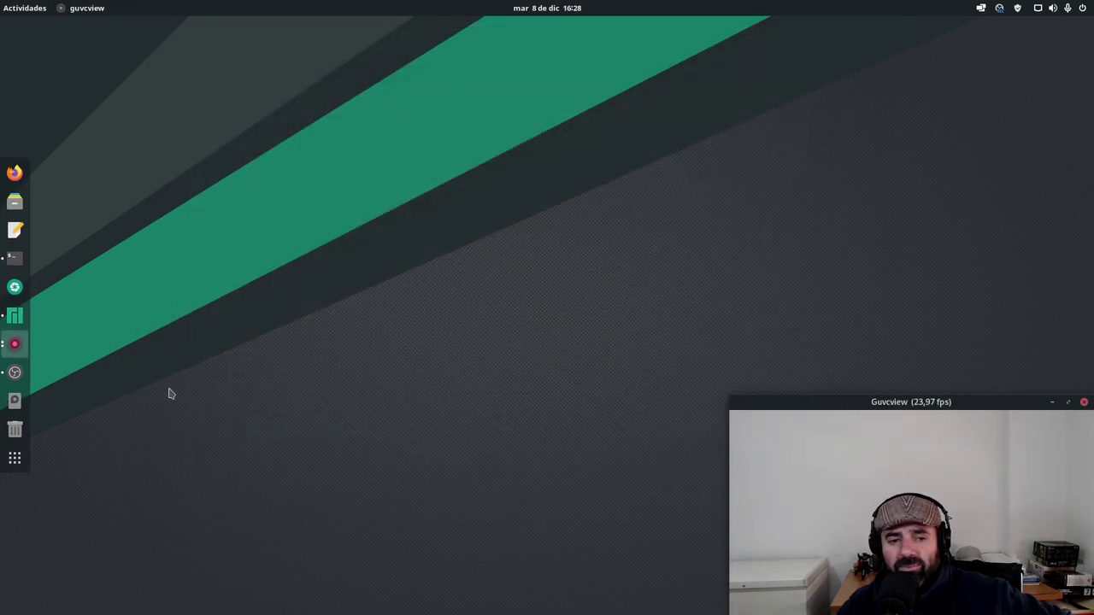
Step: Switch to the Manjaro Hello welcome window and move it higher on the desktop
{"action": "left_click", "coordinate": [14, 317]}
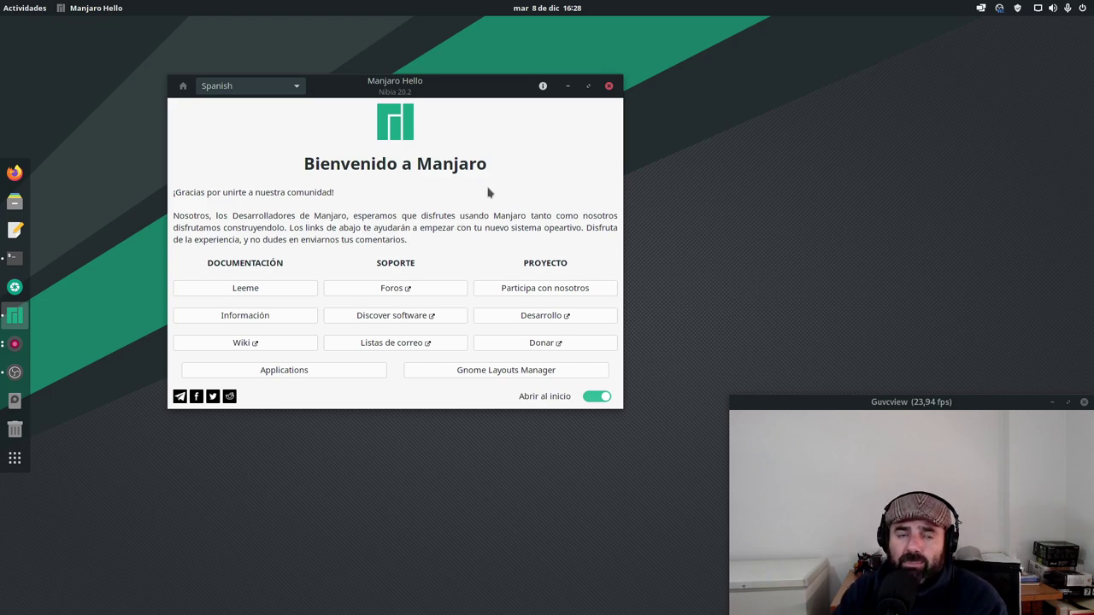
{"action": "key", "text": "super"}
{"action": "key", "text": "super"}
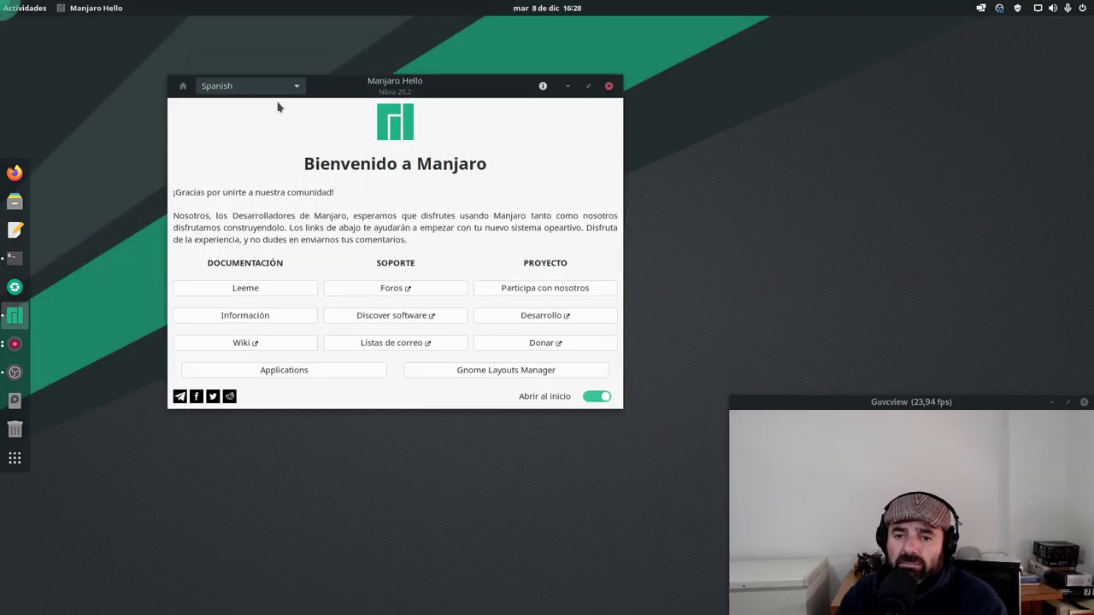
{"action": "left_click_drag", "start_coordinate": [408, 83], "coordinate": [381, 63]}
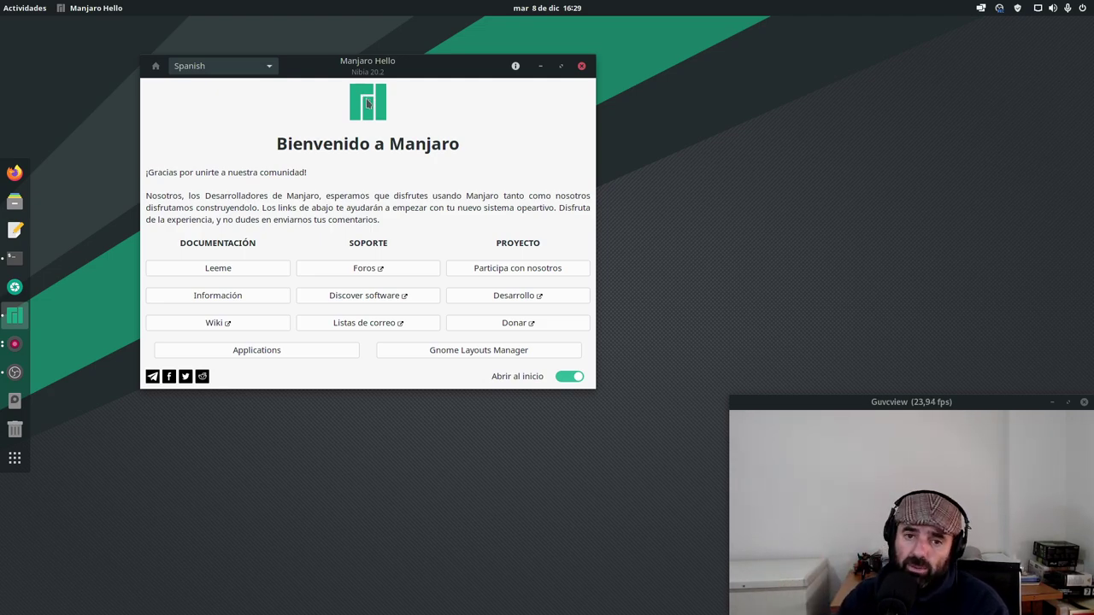
{"action": "left_click_drag", "start_coordinate": [398, 61], "coordinate": [409, 66]}
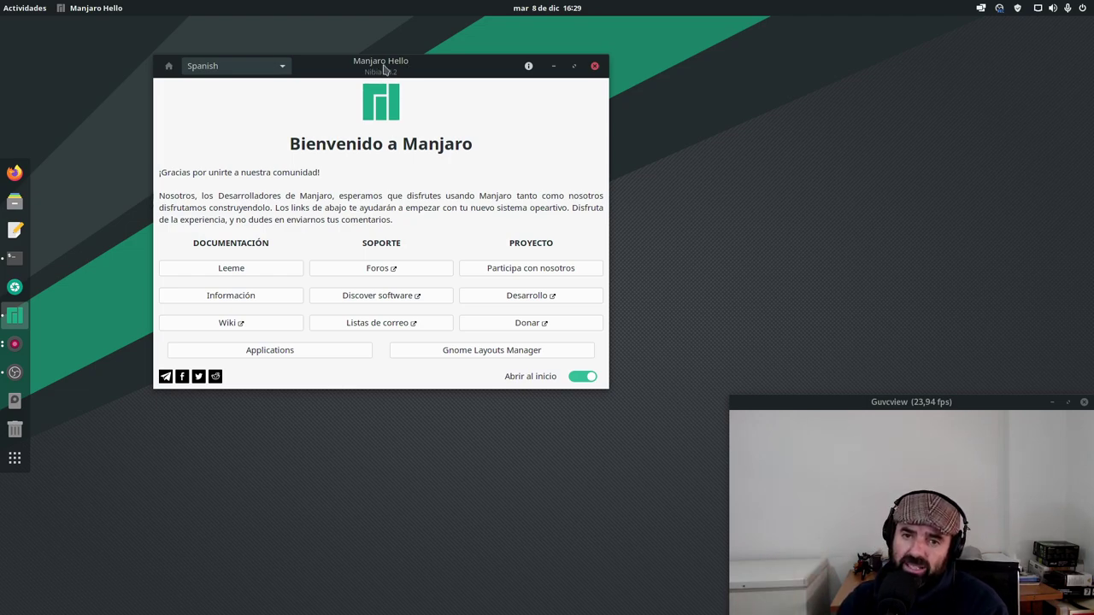
{"action": "left_click_drag", "start_coordinate": [418, 62], "coordinate": [429, 61]}
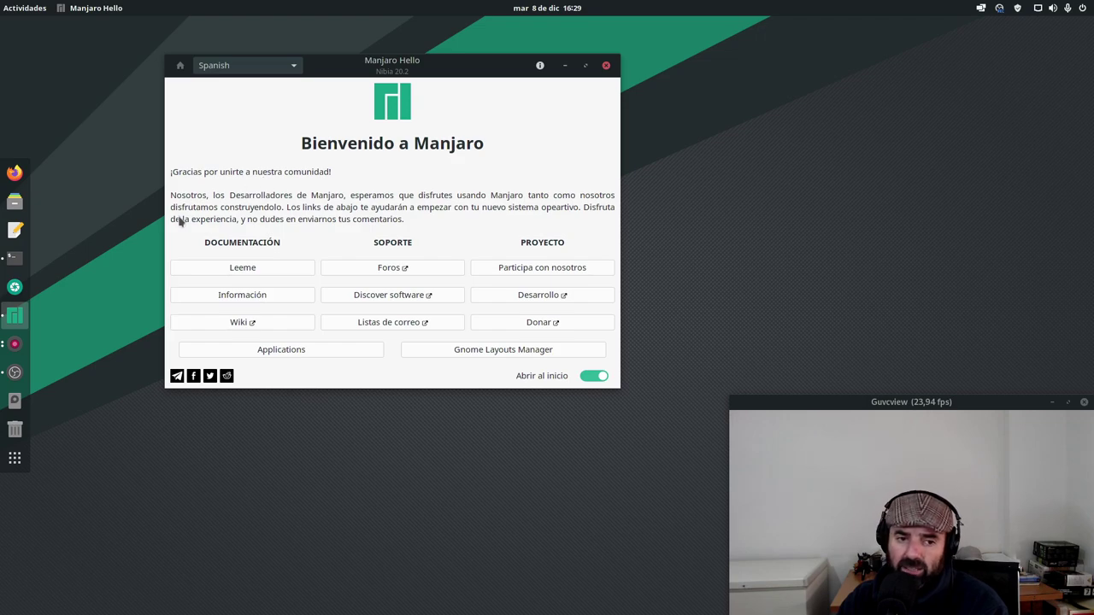
Step: Switch to the terminal with the neofetch output, minimize Manjaro Hello and reposition the terminal window
{"action": "left_click", "coordinate": [14, 257]}
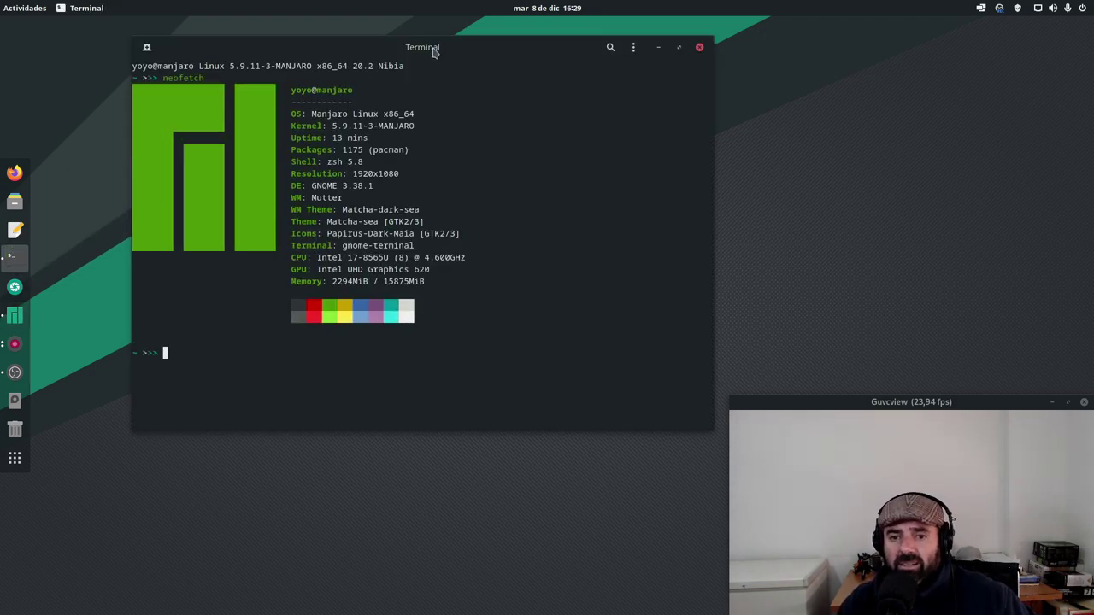
{"action": "left_click_drag", "start_coordinate": [510, 57], "coordinate": [544, 105]}
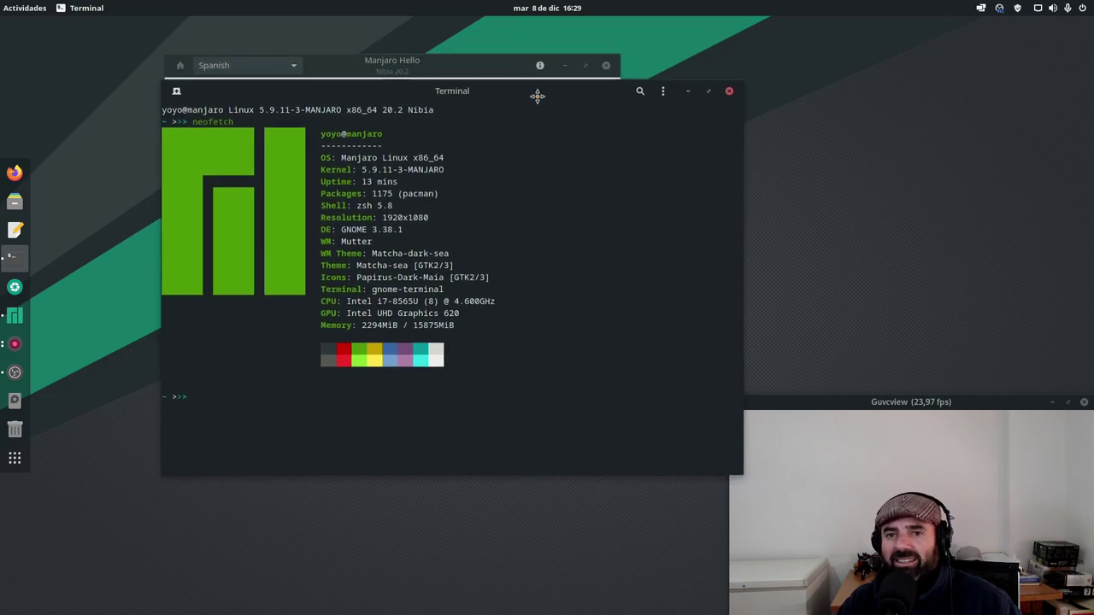
{"action": "left_click", "coordinate": [563, 70]}
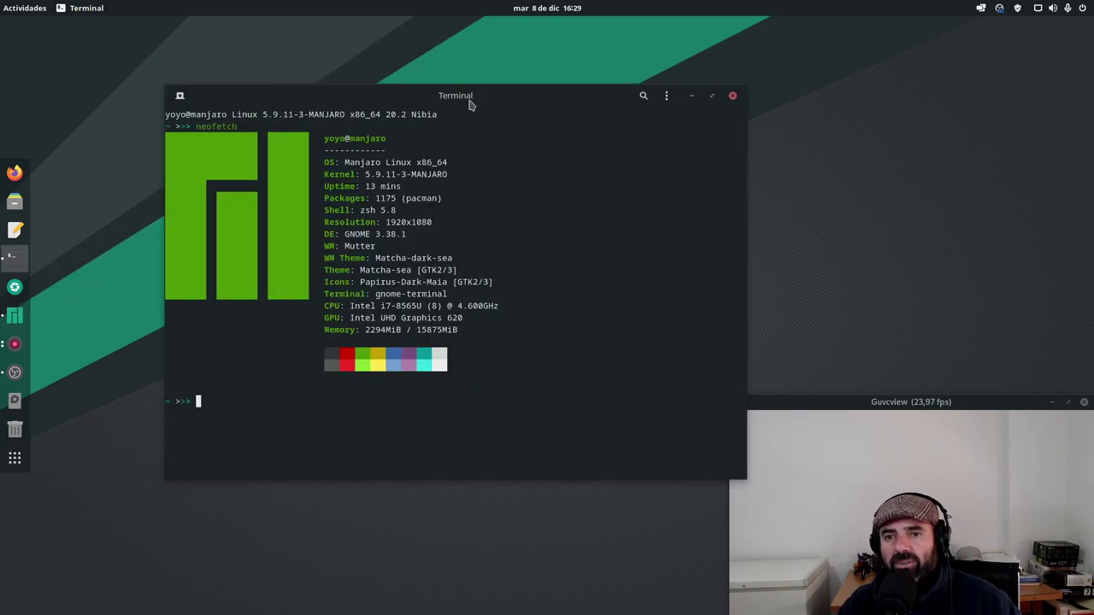
{"action": "left_click_drag", "start_coordinate": [478, 97], "coordinate": [442, 70]}
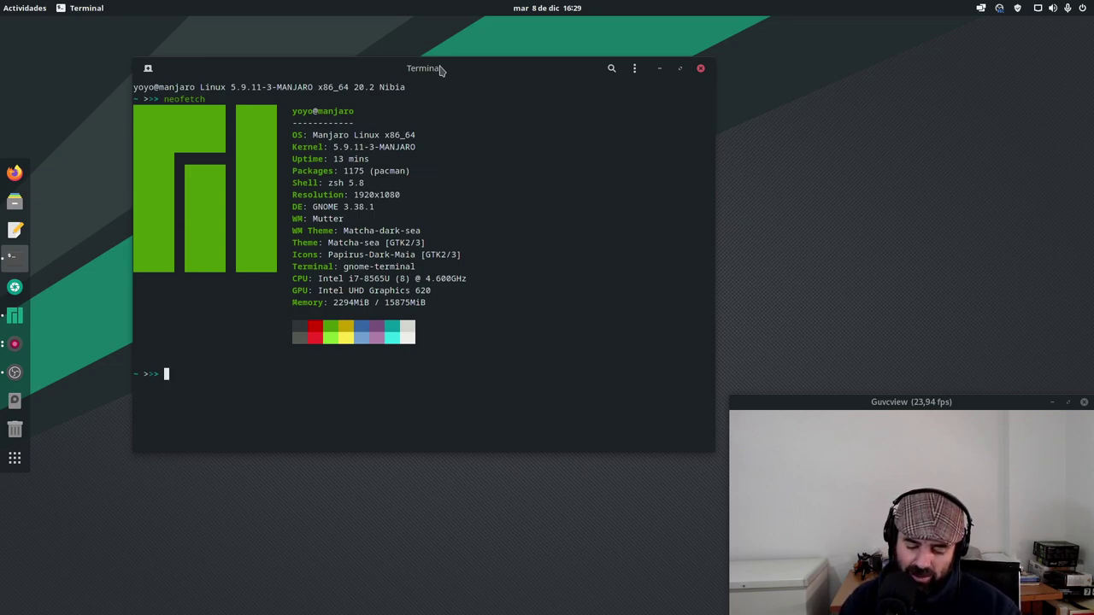
Step: Run sudo pacman -S simplescreenrecorder in the terminal
{"action": "type", "text": "sudo"}
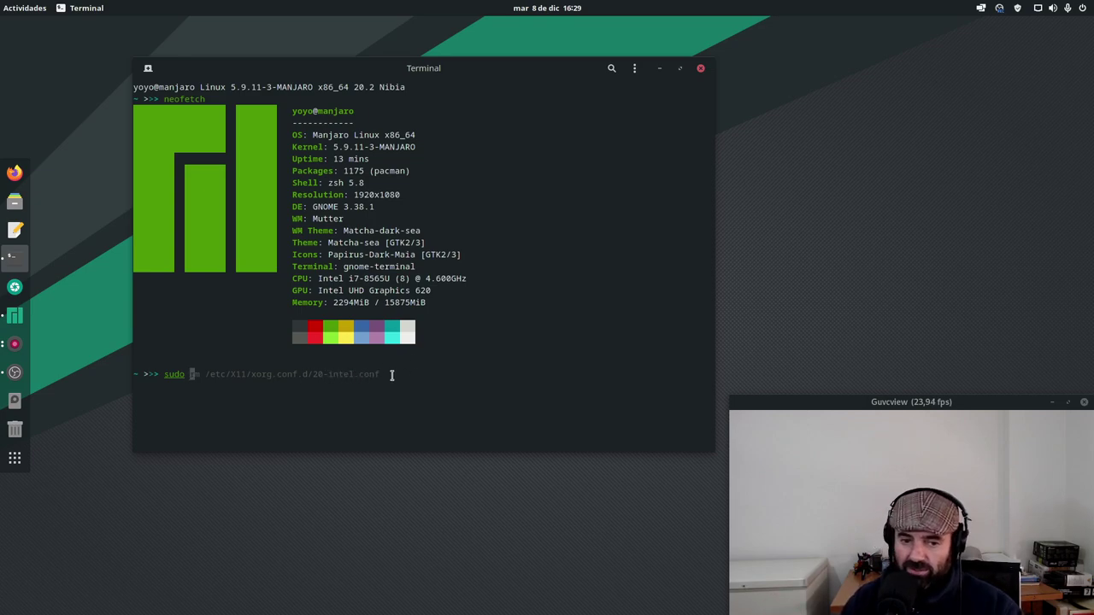
{"action": "type", "text": "pacman"}
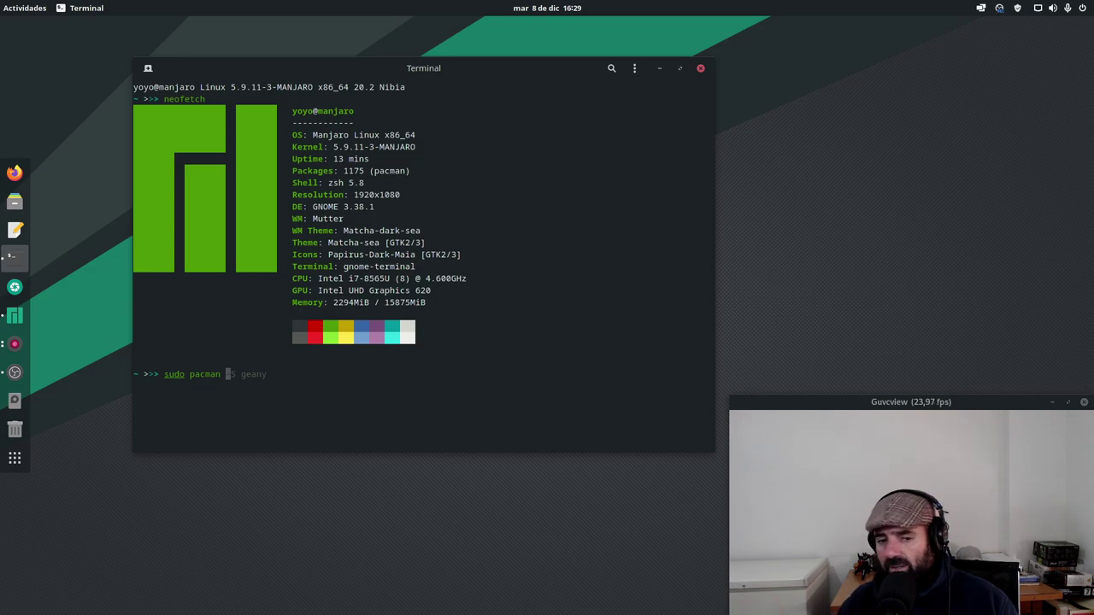
{"action": "type", "text": "-S"}
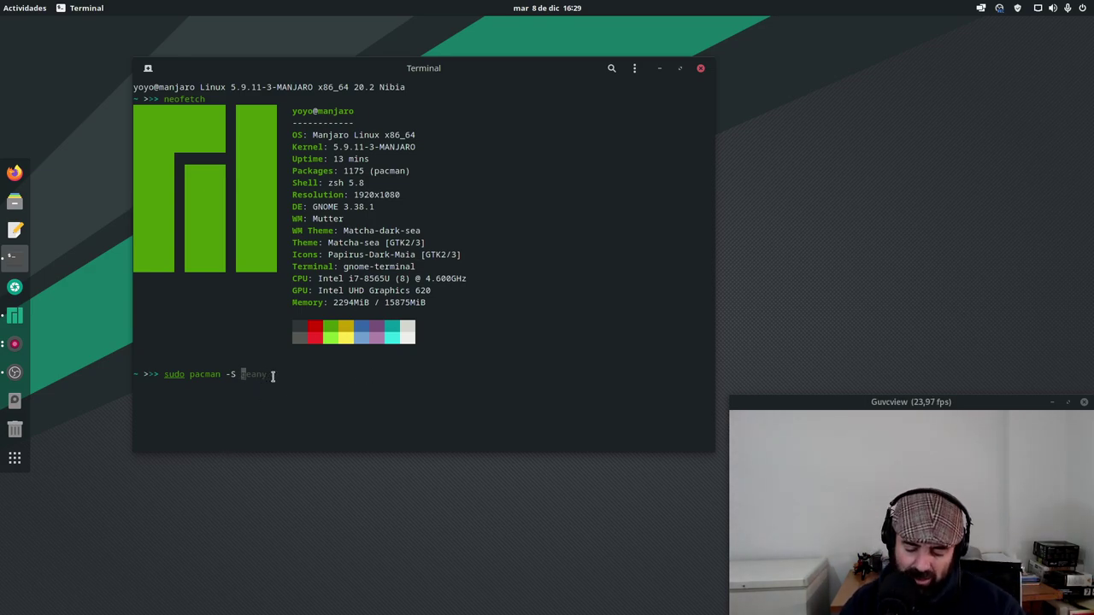
{"action": "type", "text": "simple"}
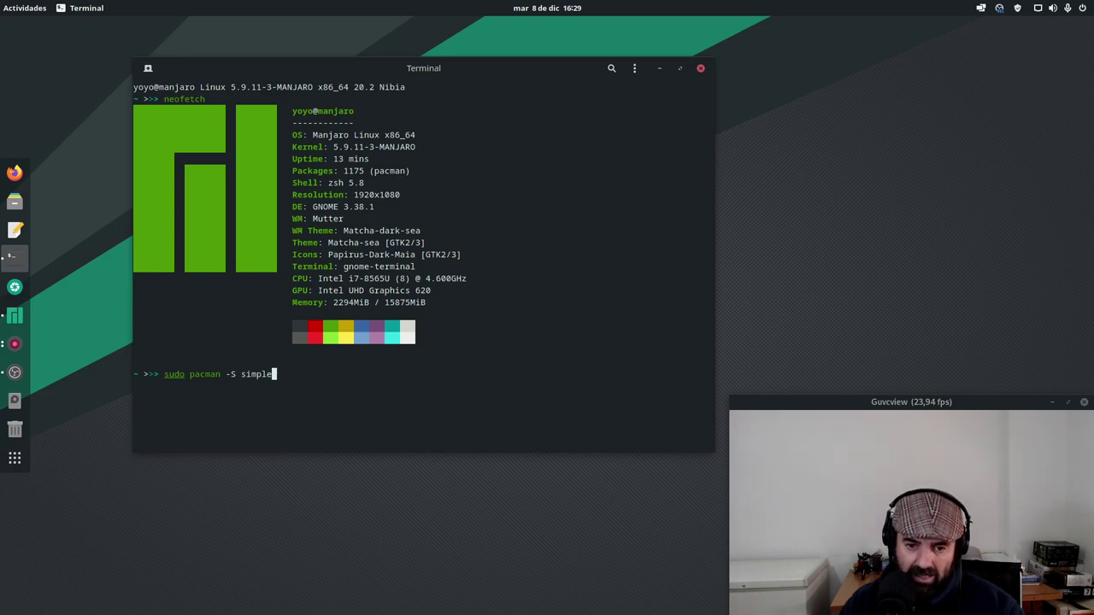
{"action": "type", "text": "screen"}
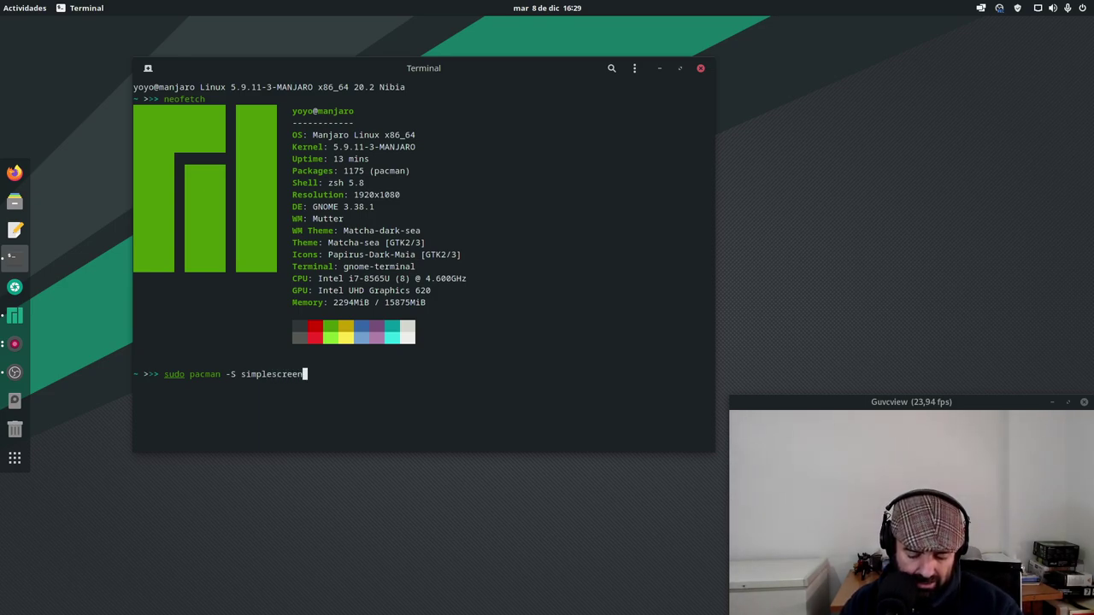
{"action": "type", "text": "recorder"}
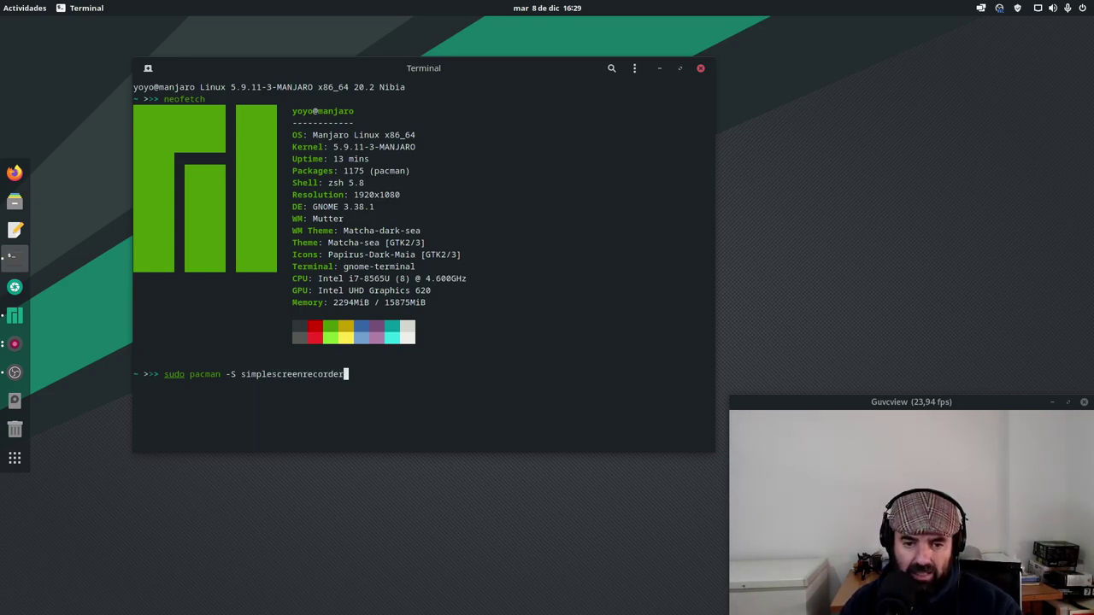
{"action": "key", "text": "Return"}
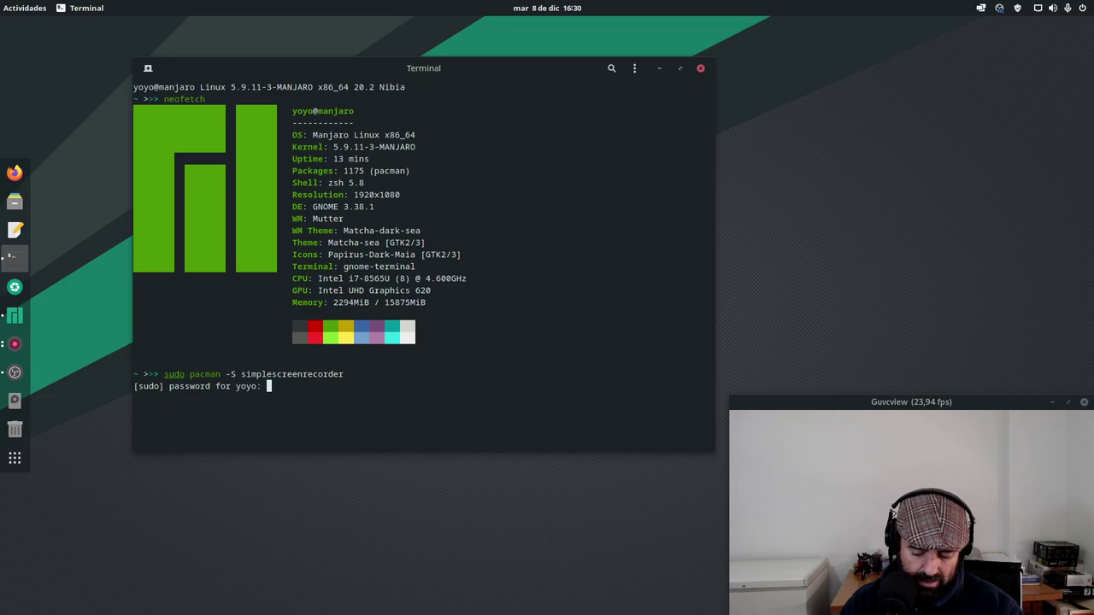
Step: Enter the sudo account password and answer s to continue with the simplescreenrecorder installation
{"action": "key", "text": "Return"}
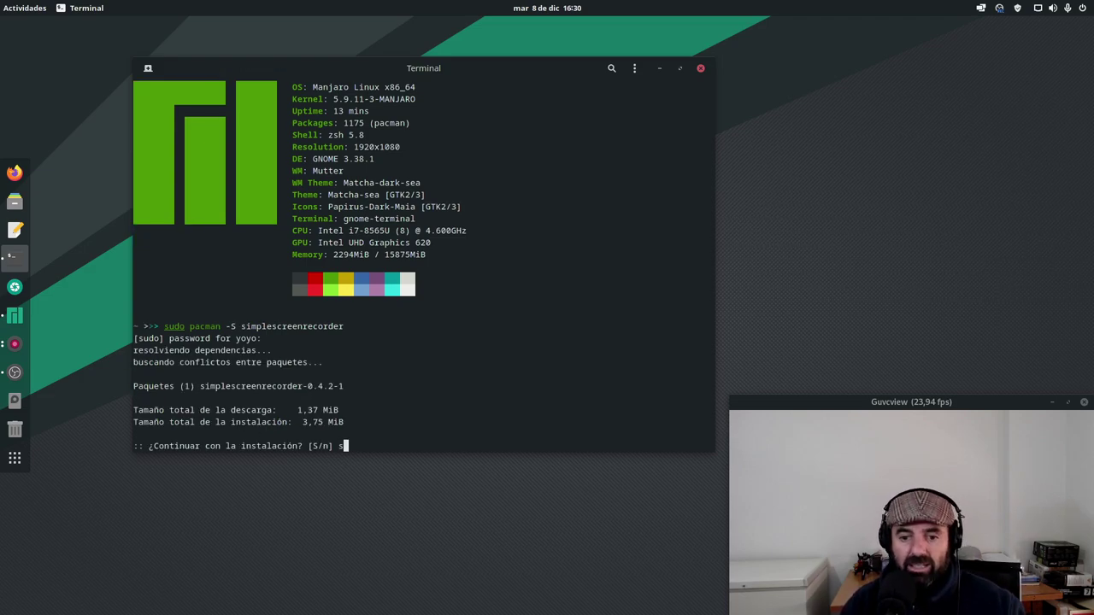
{"action": "type", "text": "s"}
{"action": "key", "text": "Return"}
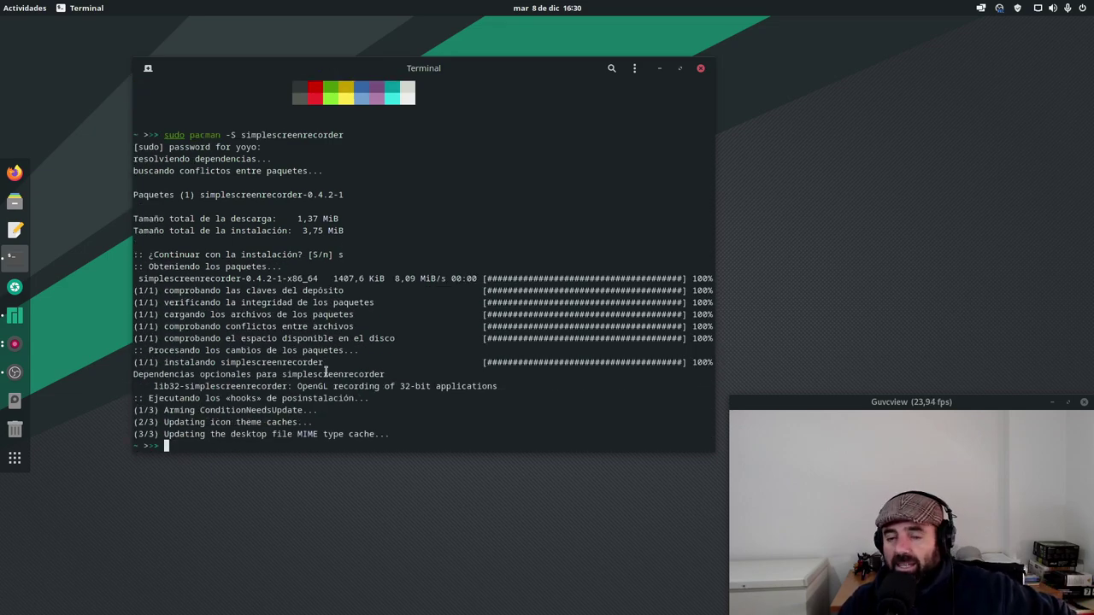
Step: Move the terminal window nearer the desktop's upper-left area and enlarge it to fit the installation output
{"action": "left_click_drag", "start_coordinate": [492, 68], "coordinate": [440, 49]}
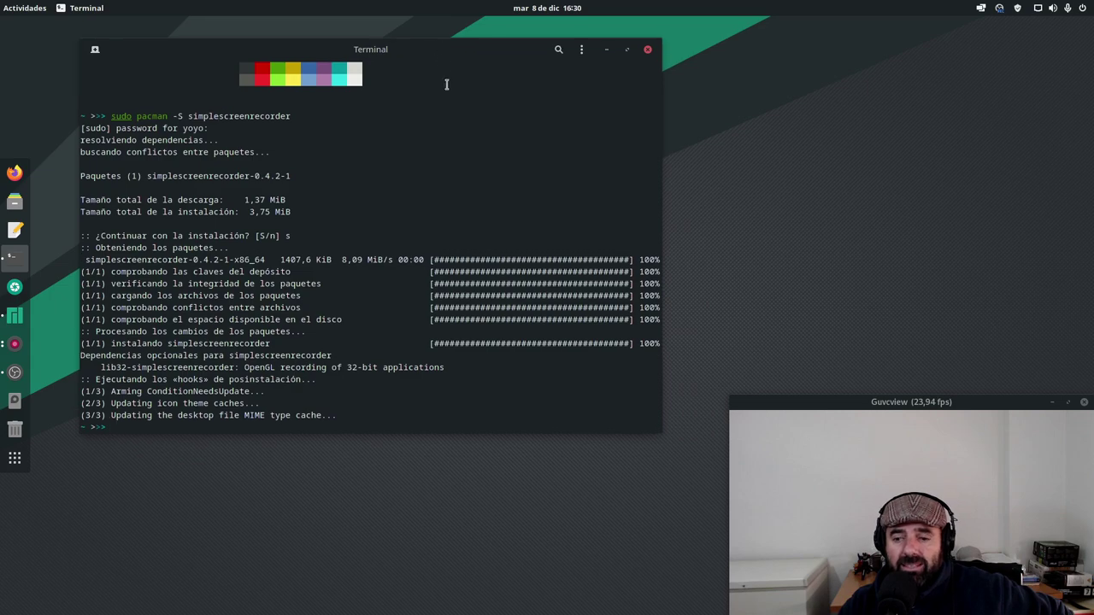
{"action": "left_click_drag", "start_coordinate": [655, 433], "coordinate": [808, 455]}
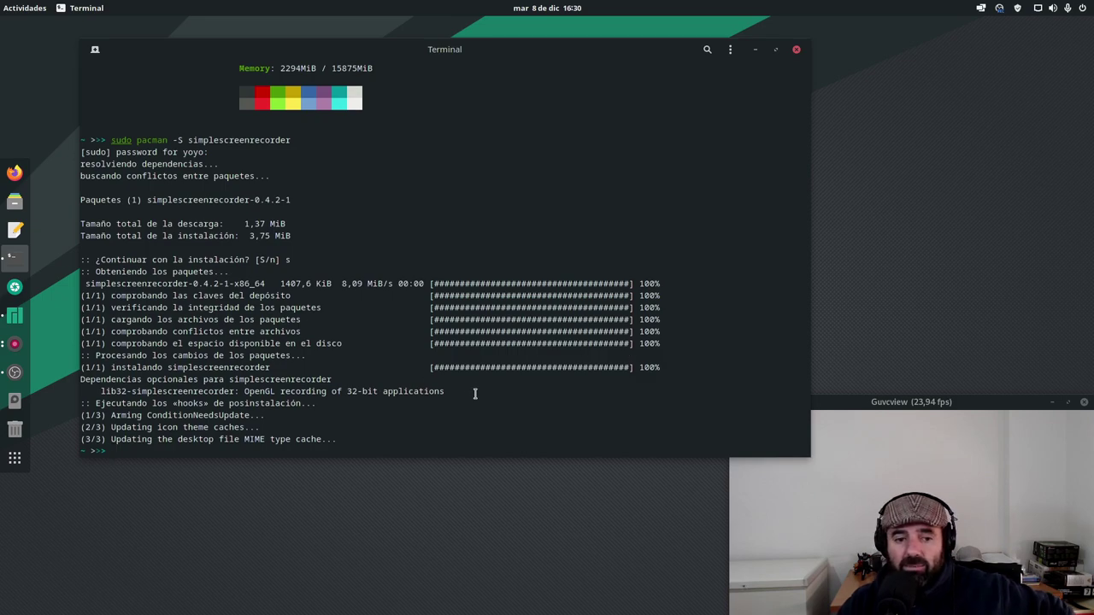
Step: Open the Actividades overview and start an application search
{"action": "key", "text": "super"}
{"action": "left_click", "coordinate": [551, 38]}
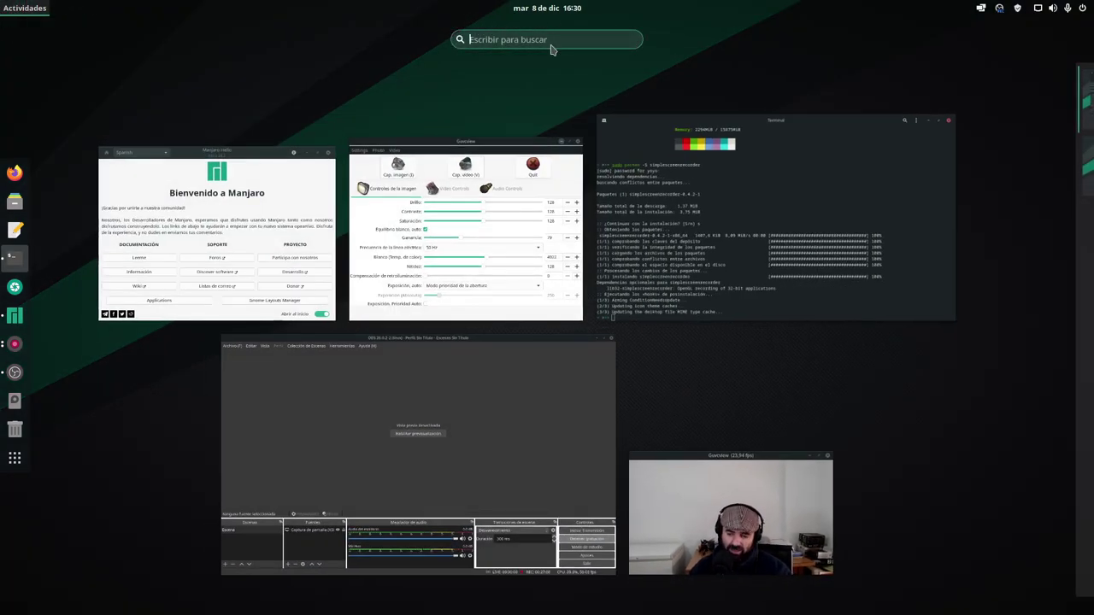